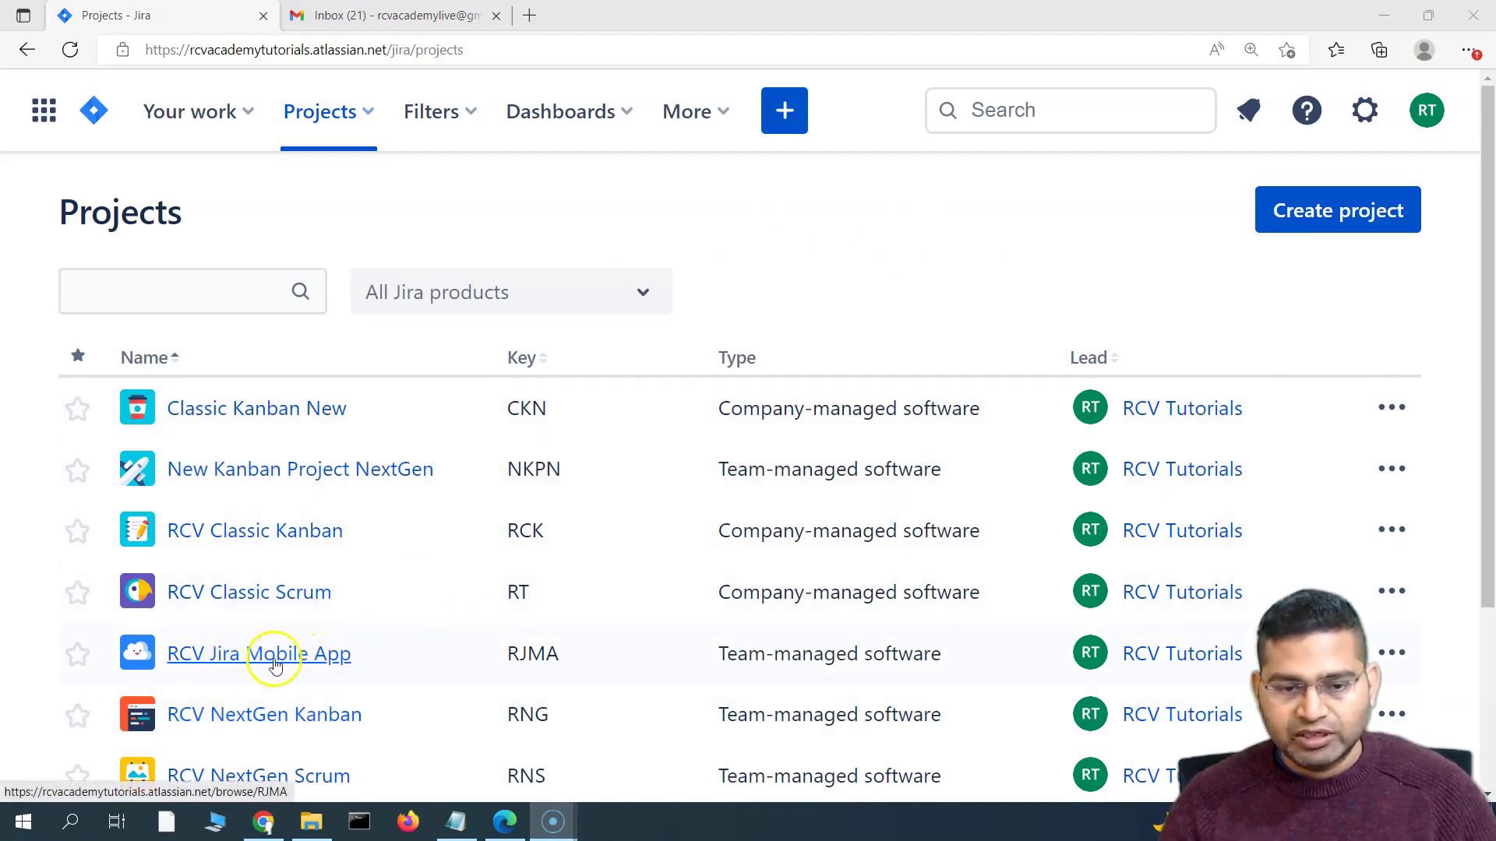
Open the Automation settings of the RCV Jira Mobile App project
left_click(197, 664)
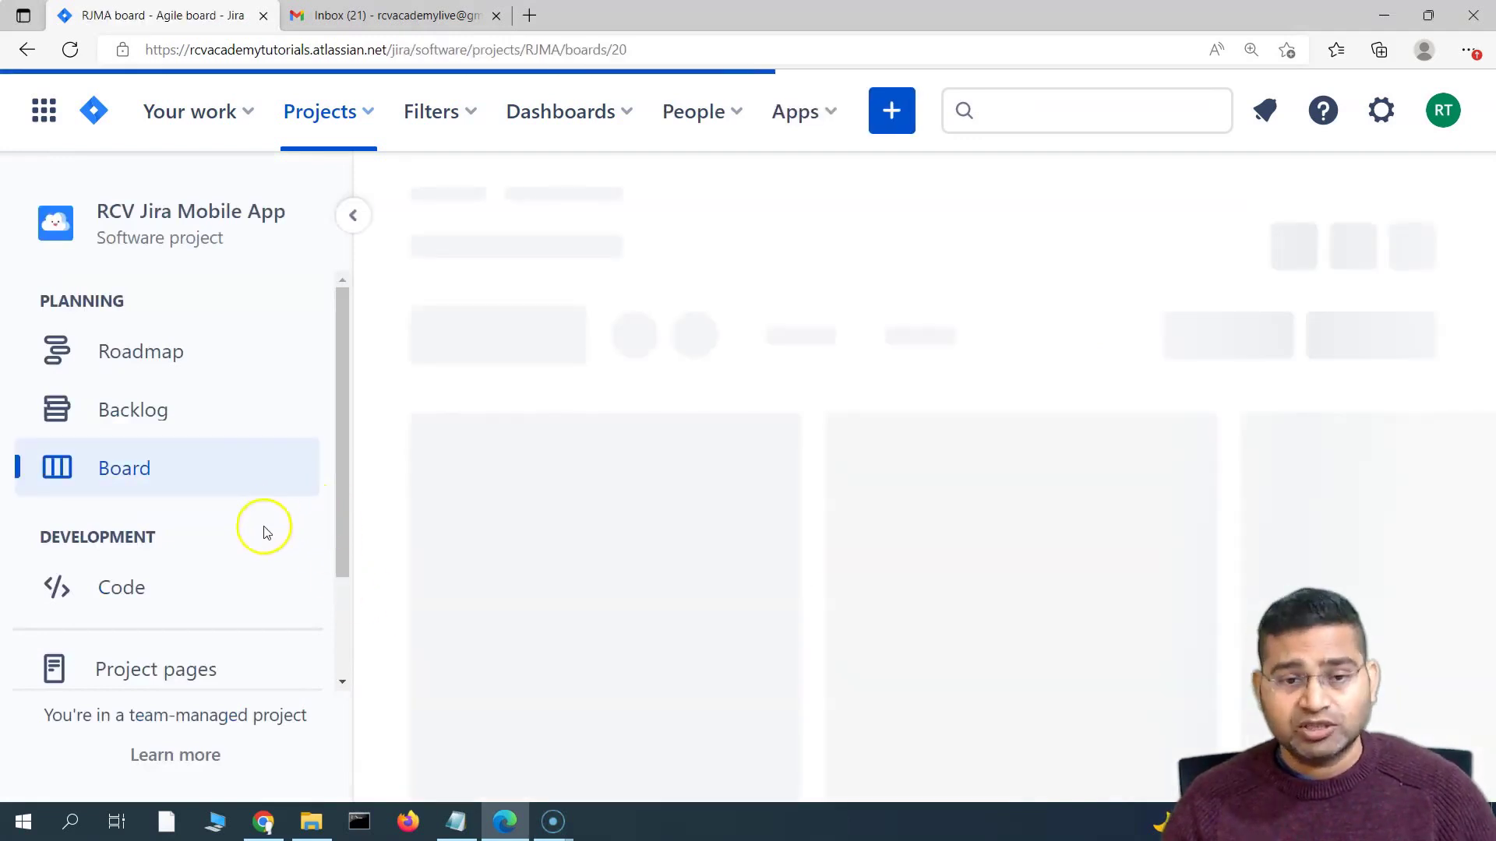
scroll(244, 517, "down", 2)
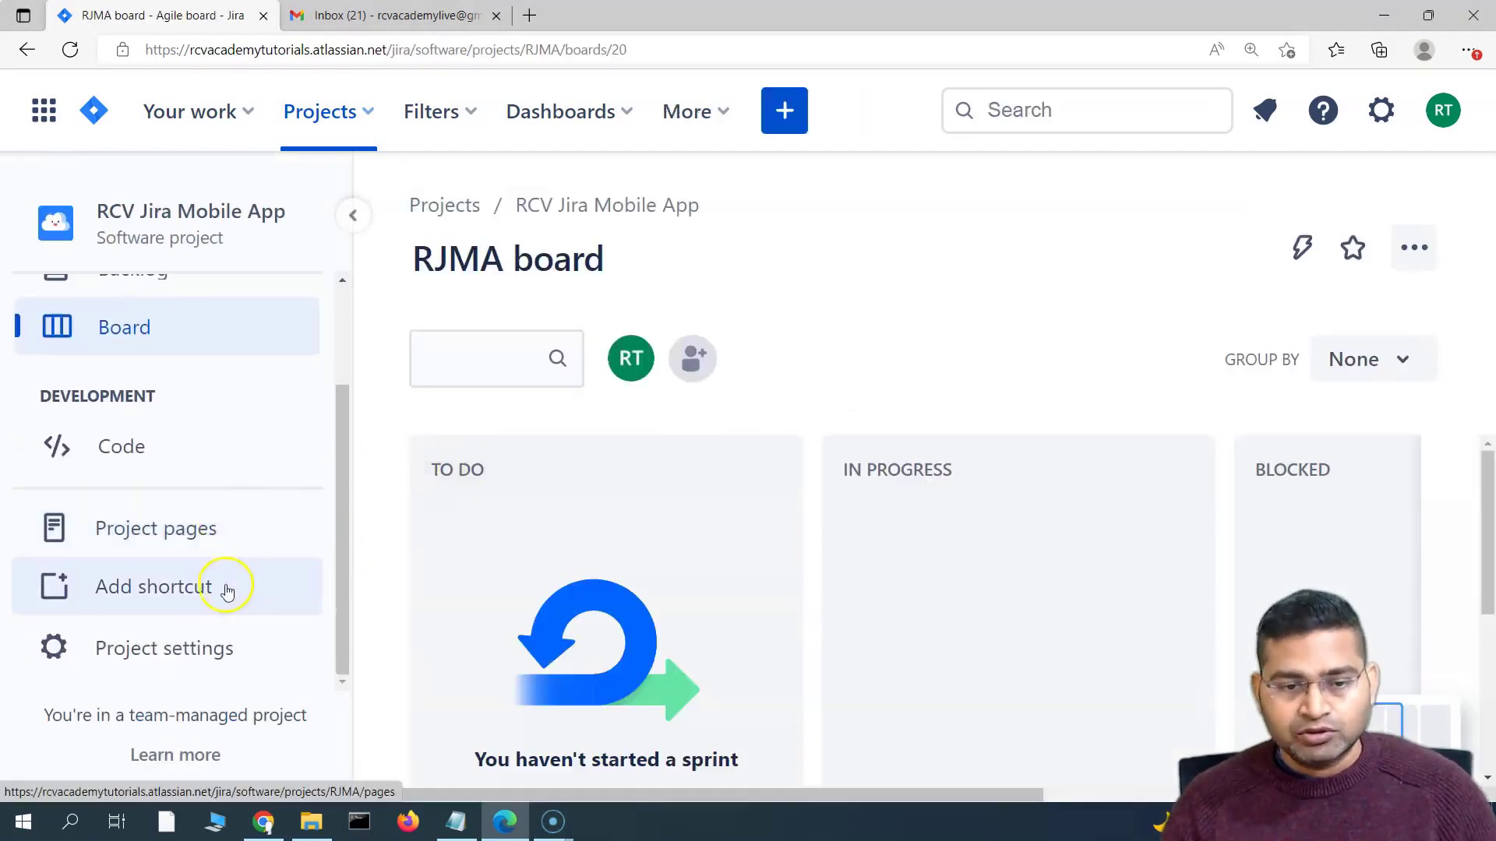
left_click(204, 649)
left_click(165, 575)
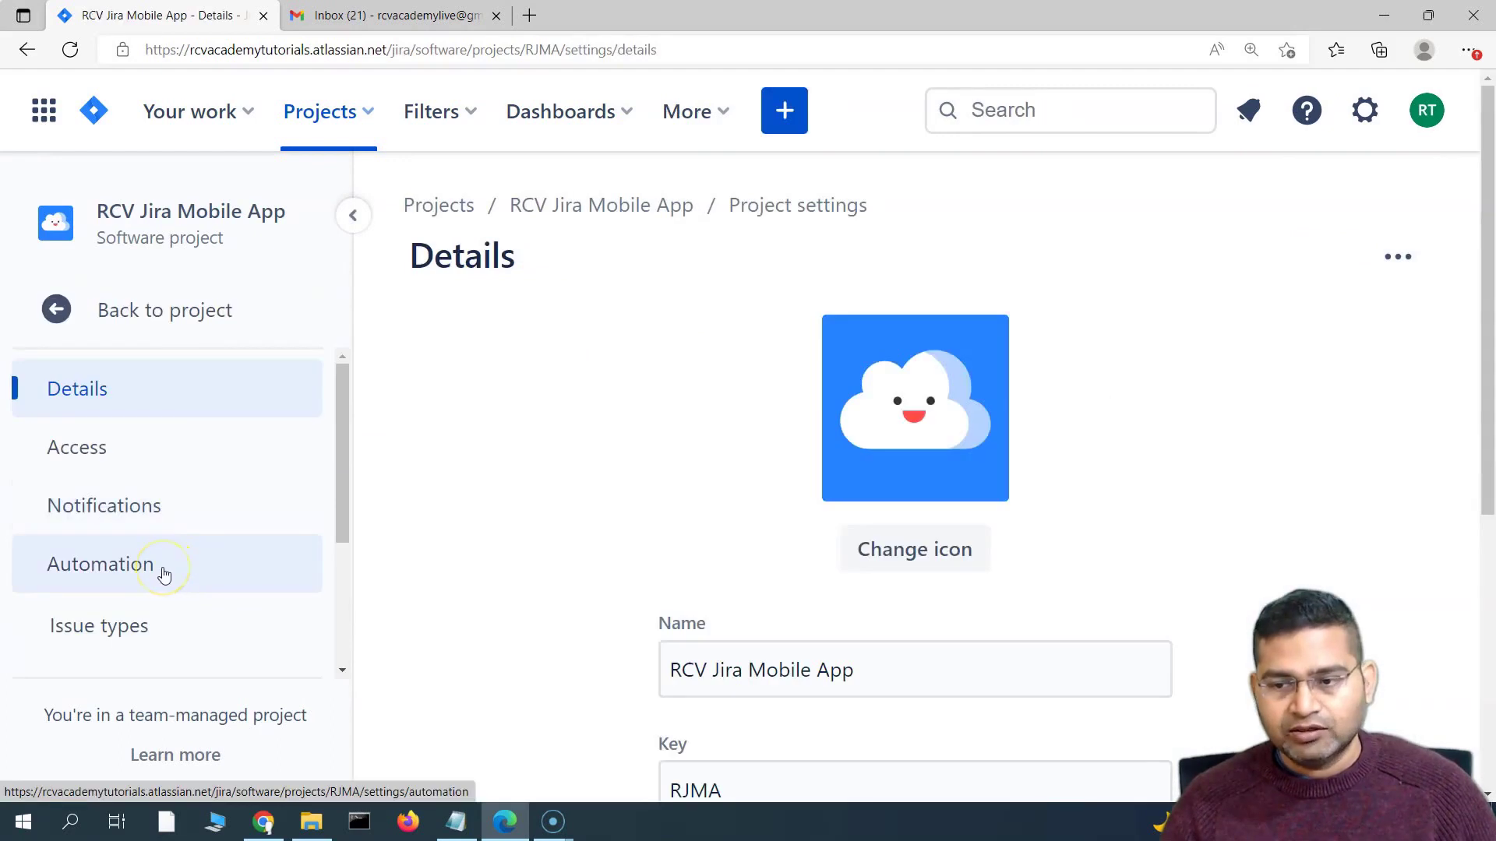
Create a new automation rule, collapse the sidebar, and review the recommended triggers
left_click(1302, 257)
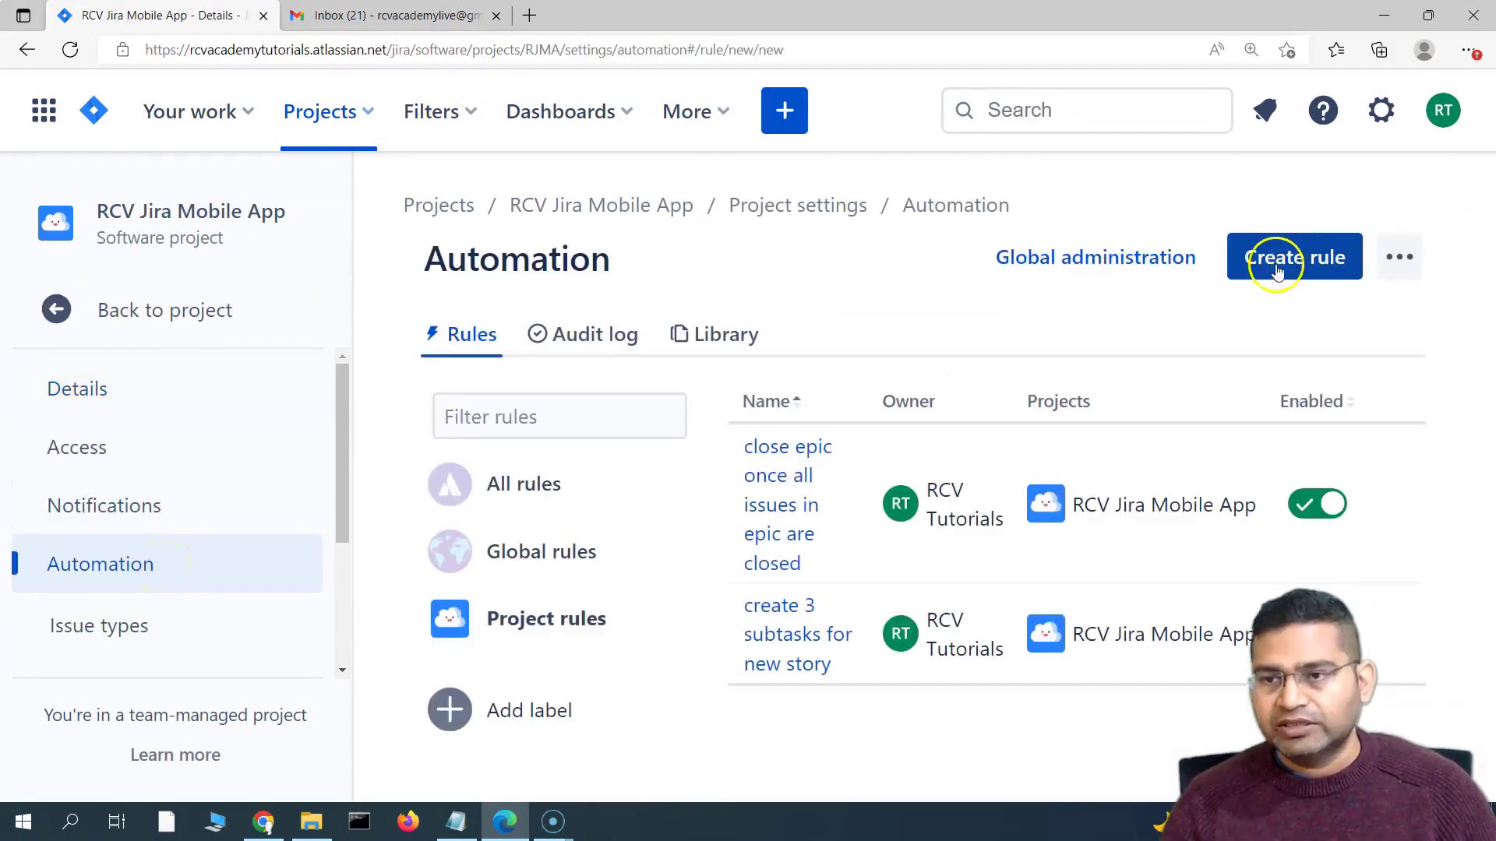
mouse_move(348, 287)
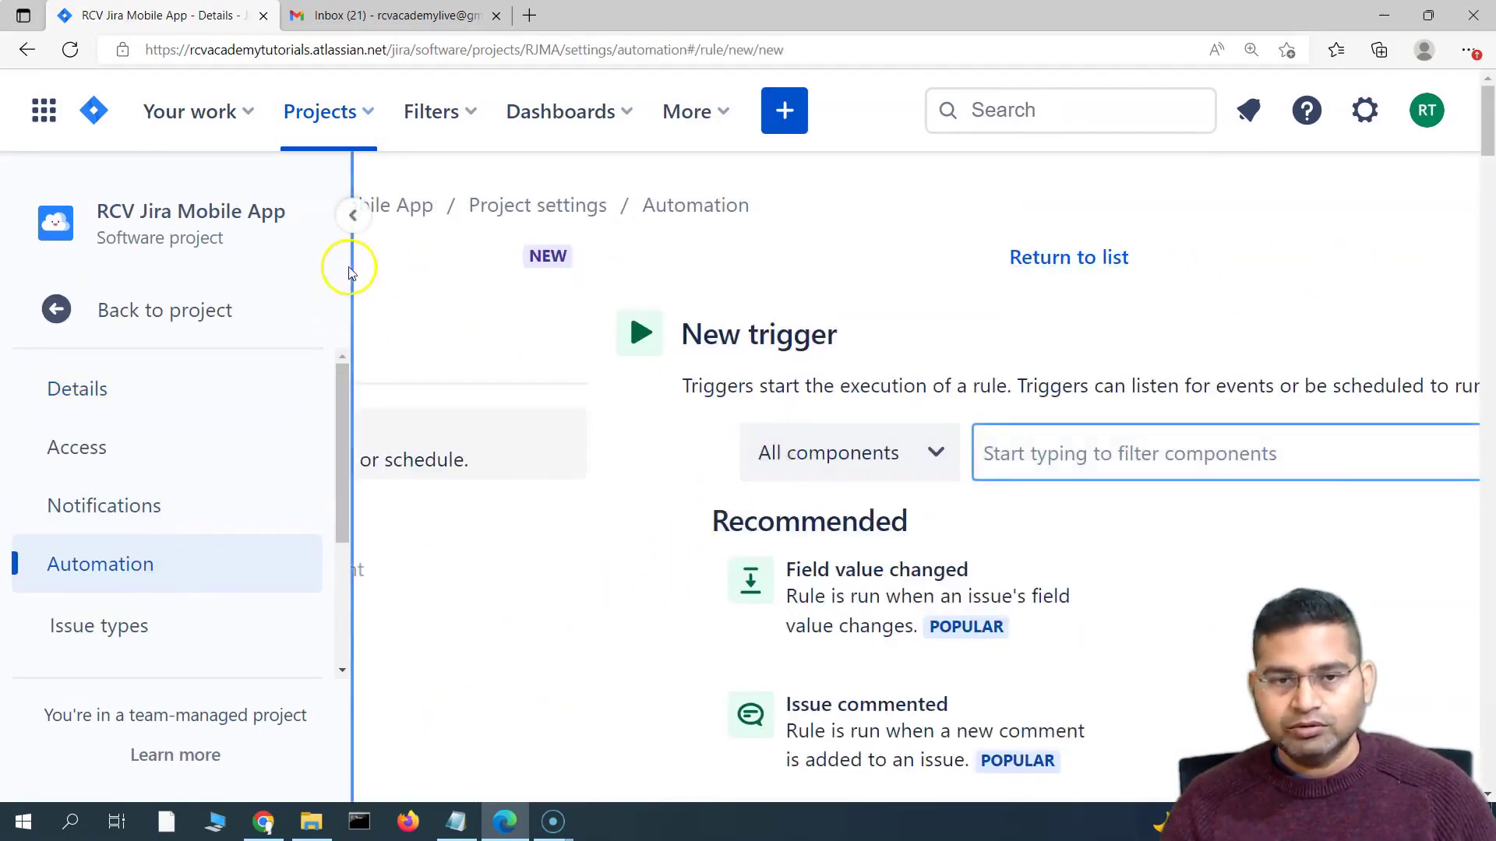
left_click(358, 218)
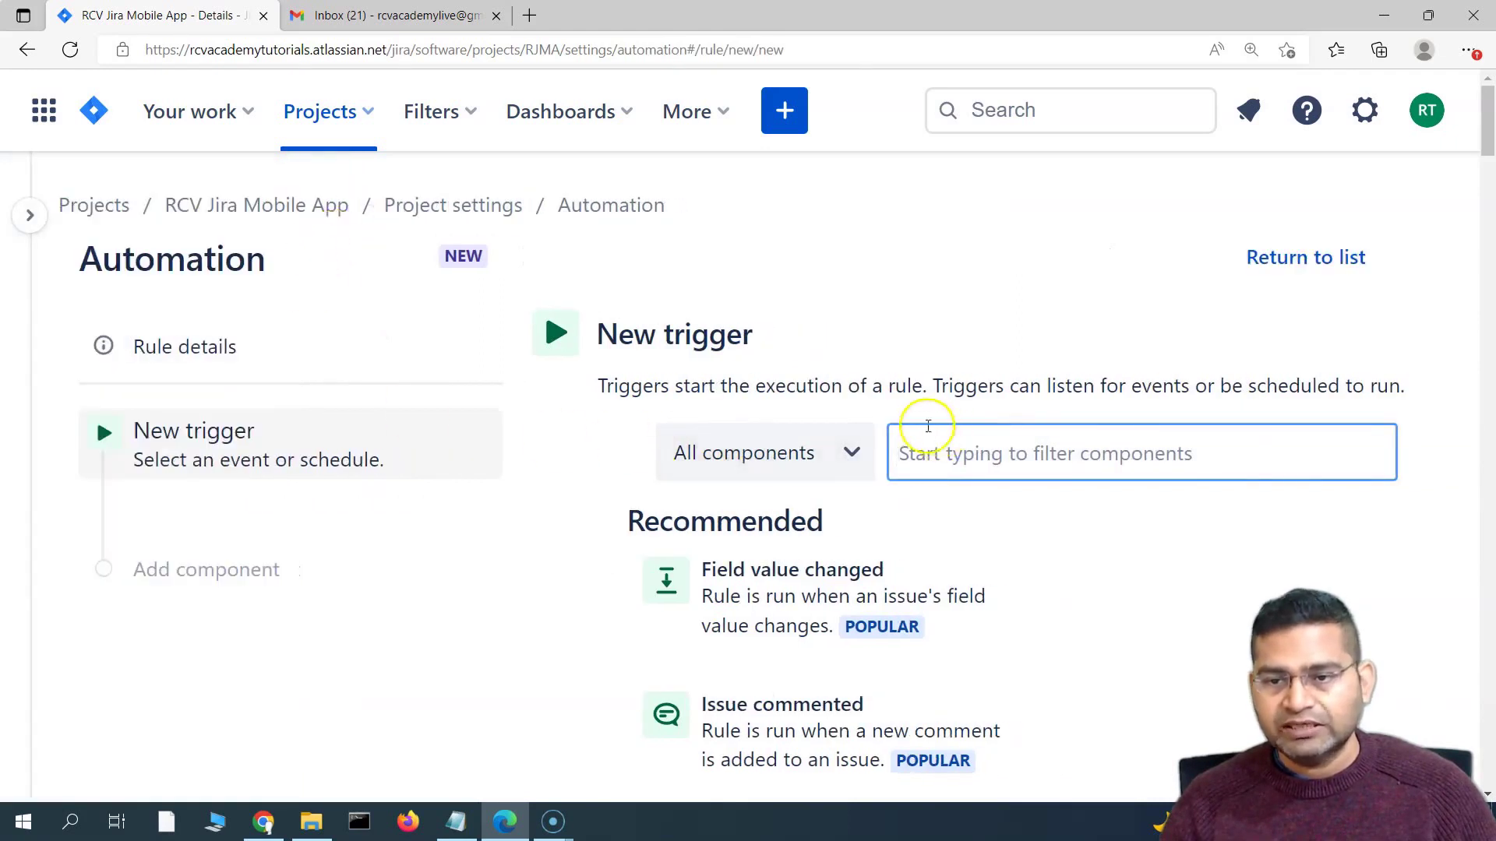
scroll(873, 413, "down", 3)
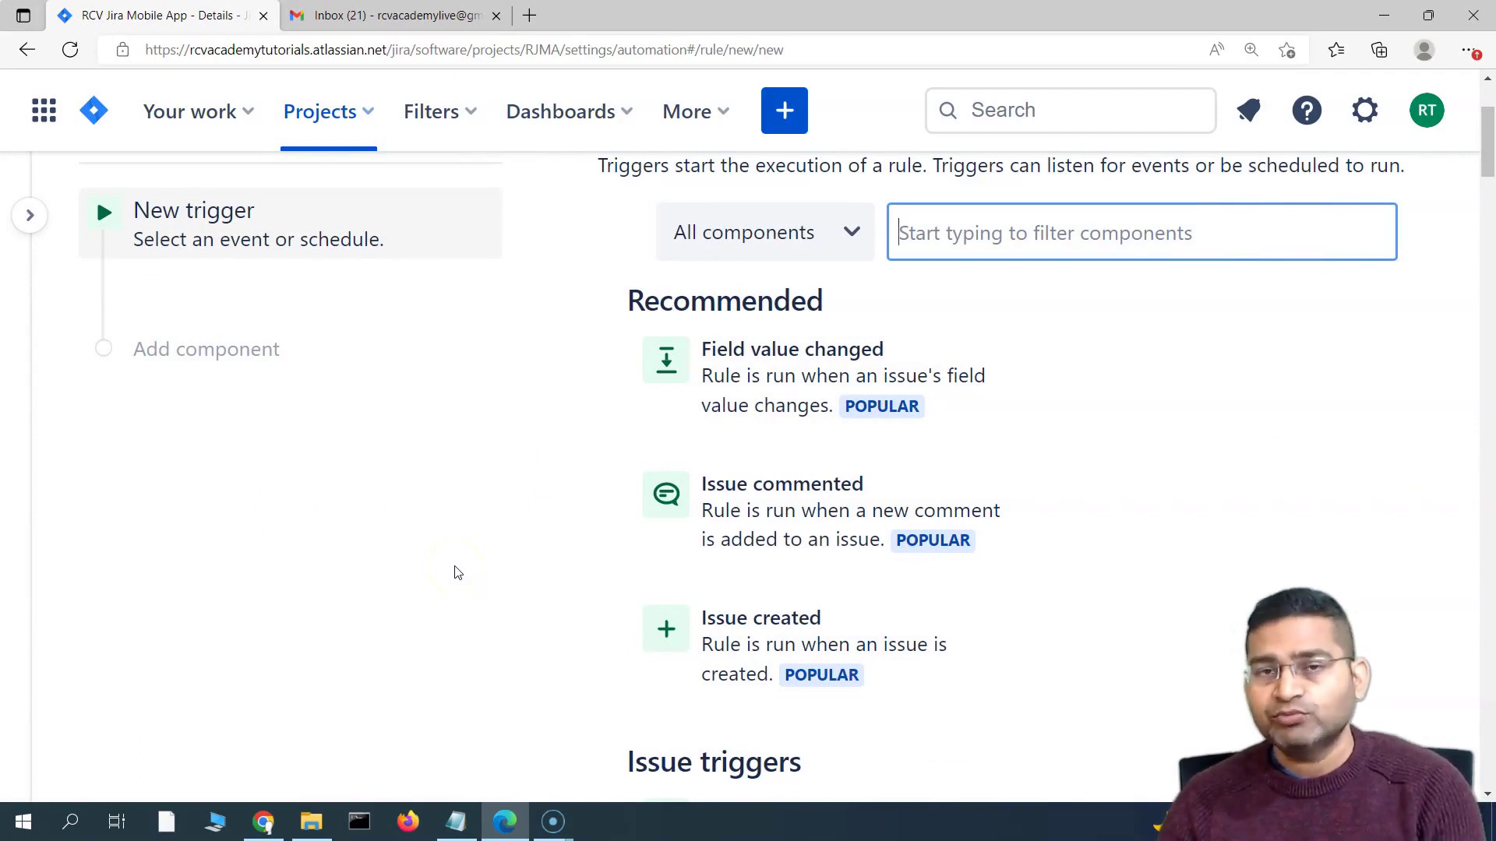
scroll(623, 561, "up", 4)
scroll(741, 507, "down", 3)
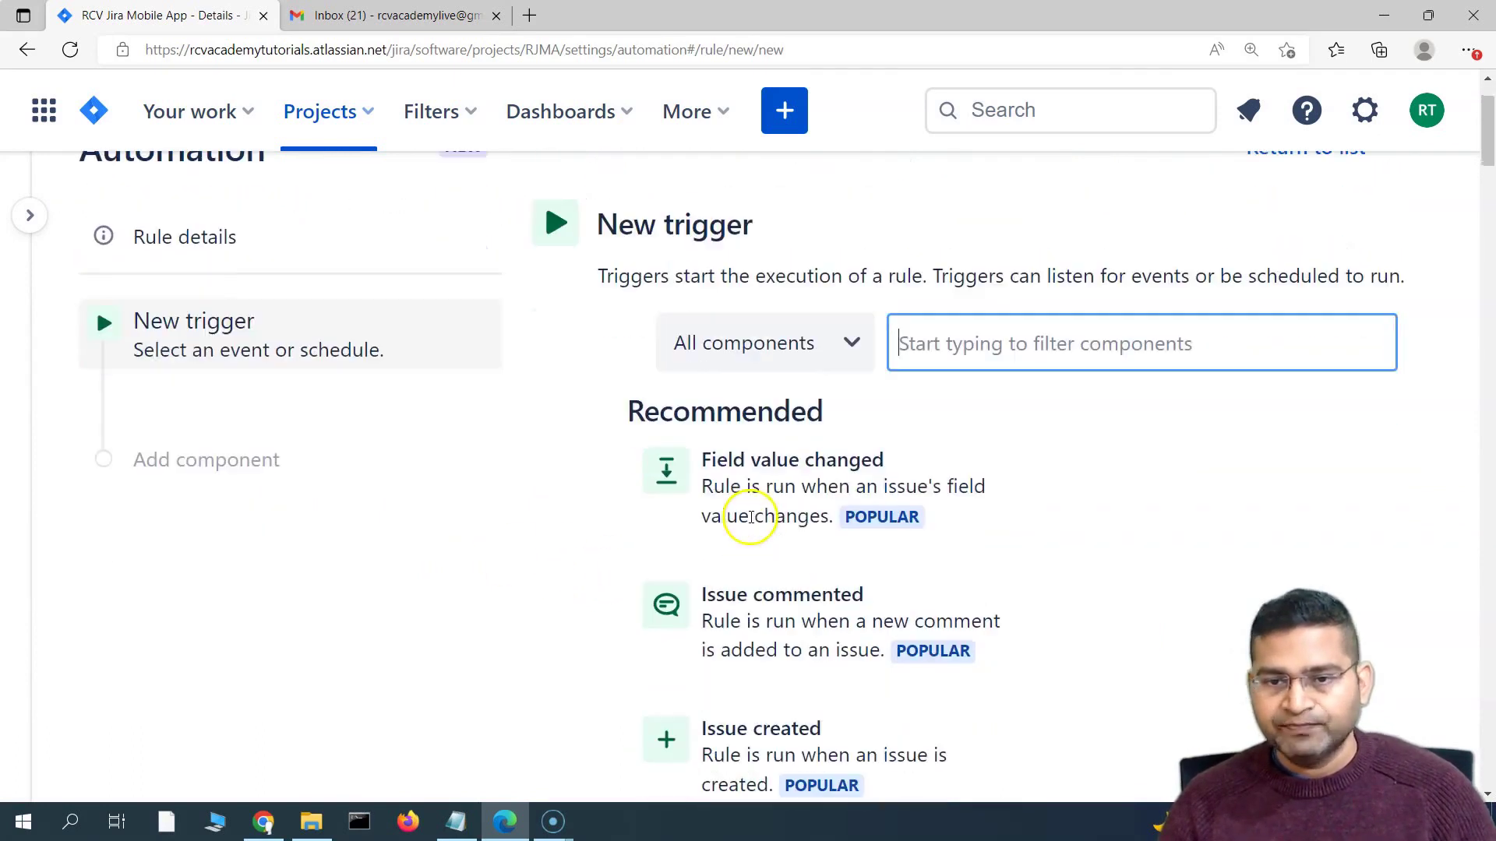
scroll(524, 530, "up", 2)
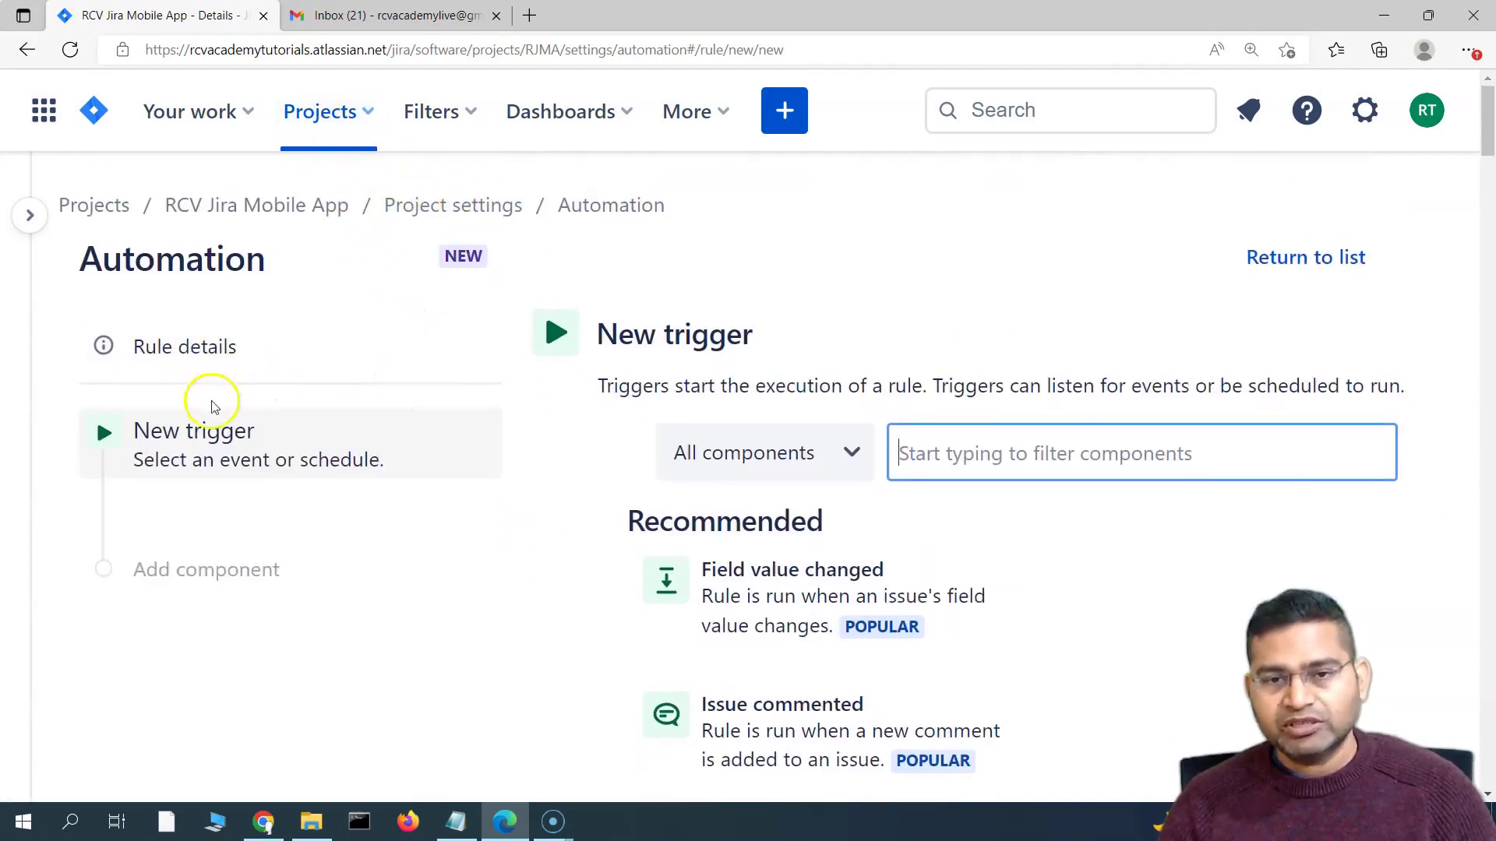
scroll(1005, 441, "down", 2)
Filter the triggers for 'tra' and choose Issue transitioned
left_click(964, 343)
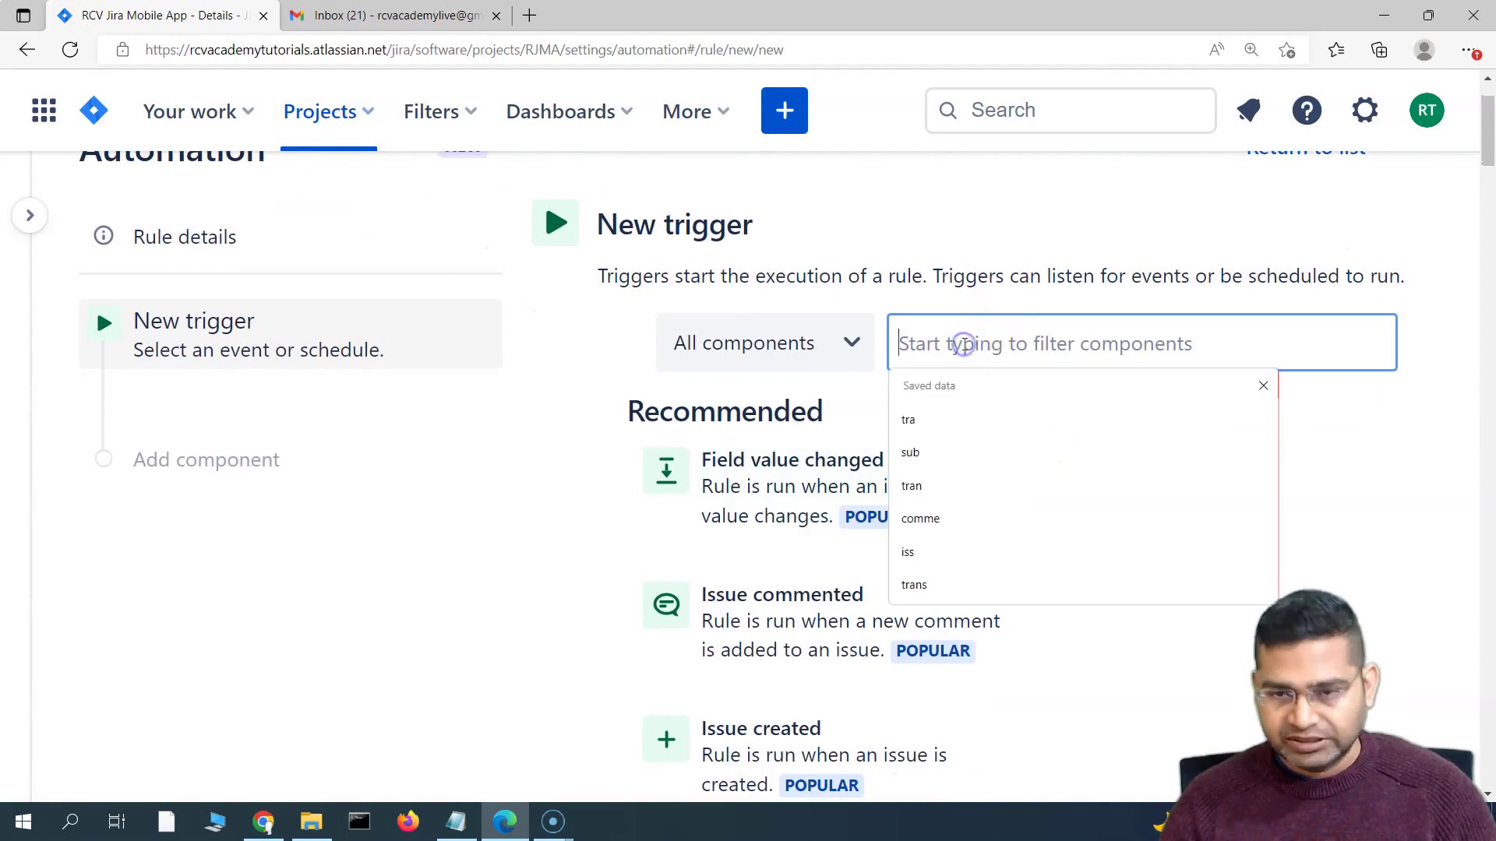
type("tra")
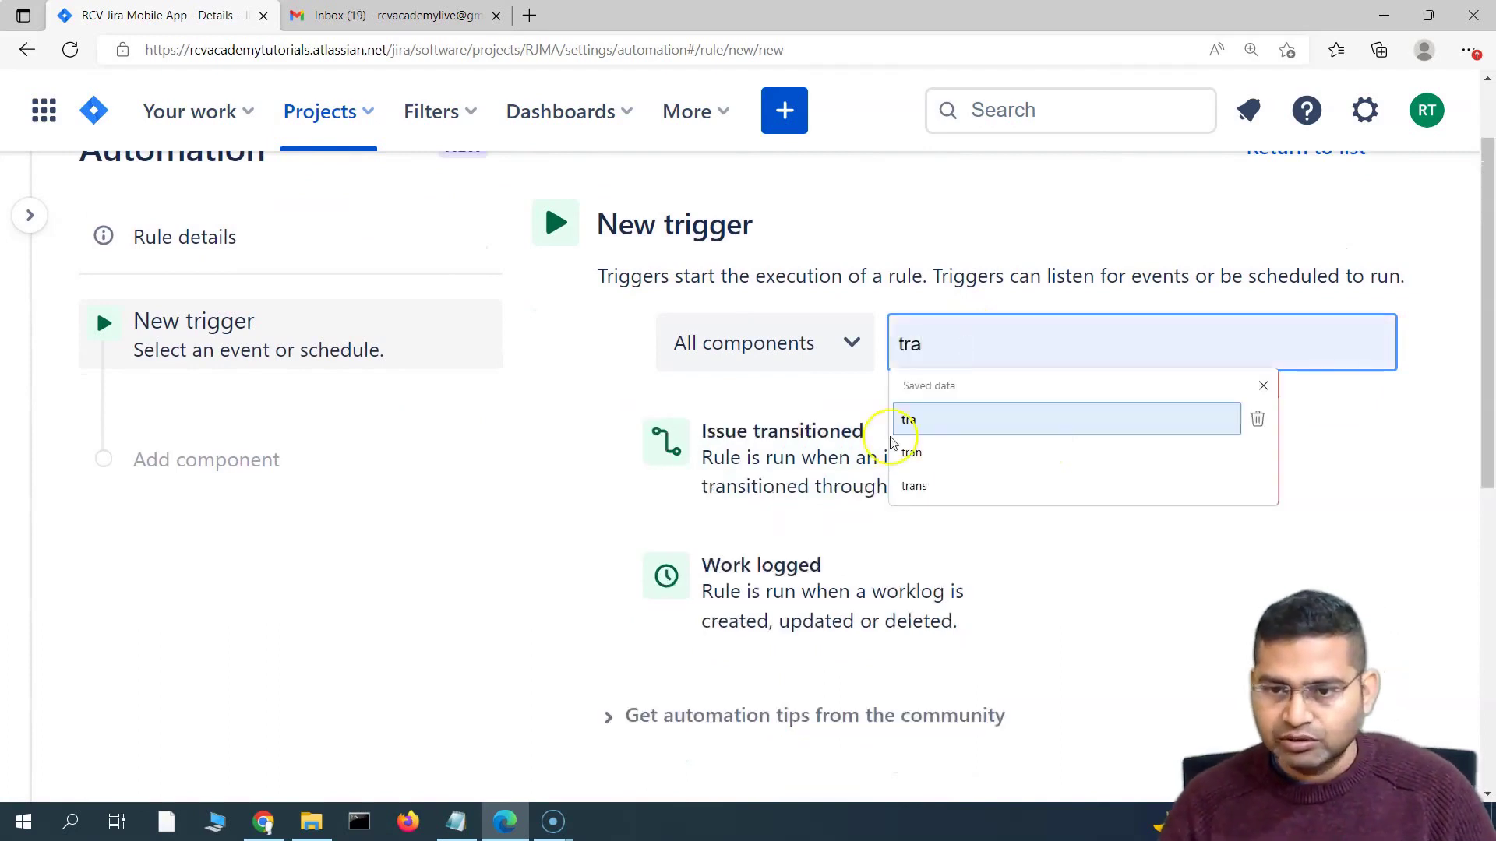
left_click(767, 487)
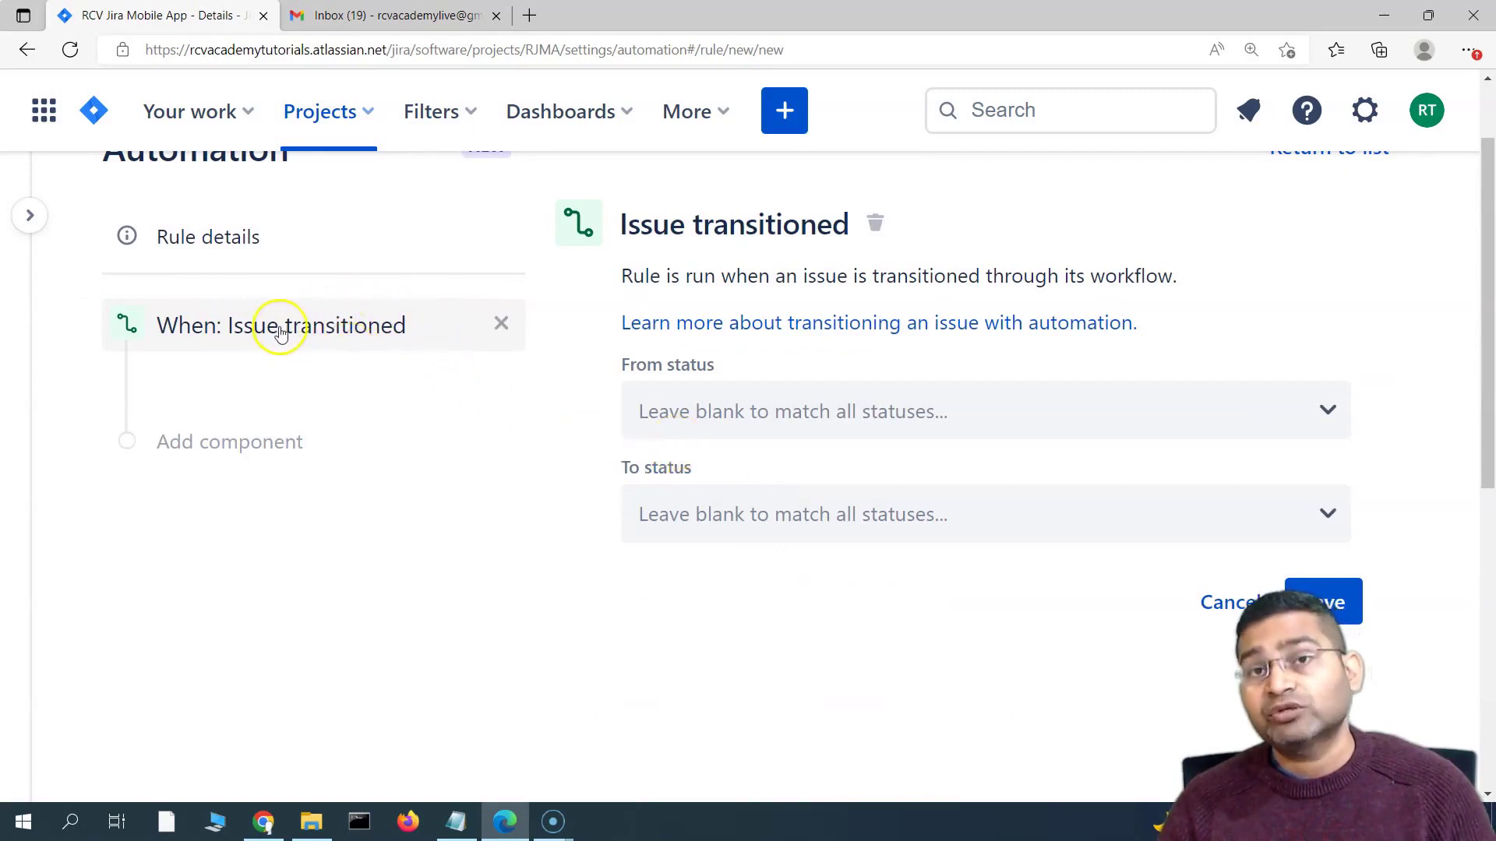
Set the trigger's To status to BLOCKED and save it
scroll(645, 551, "down", 3)
scroll(644, 551, "up", 3)
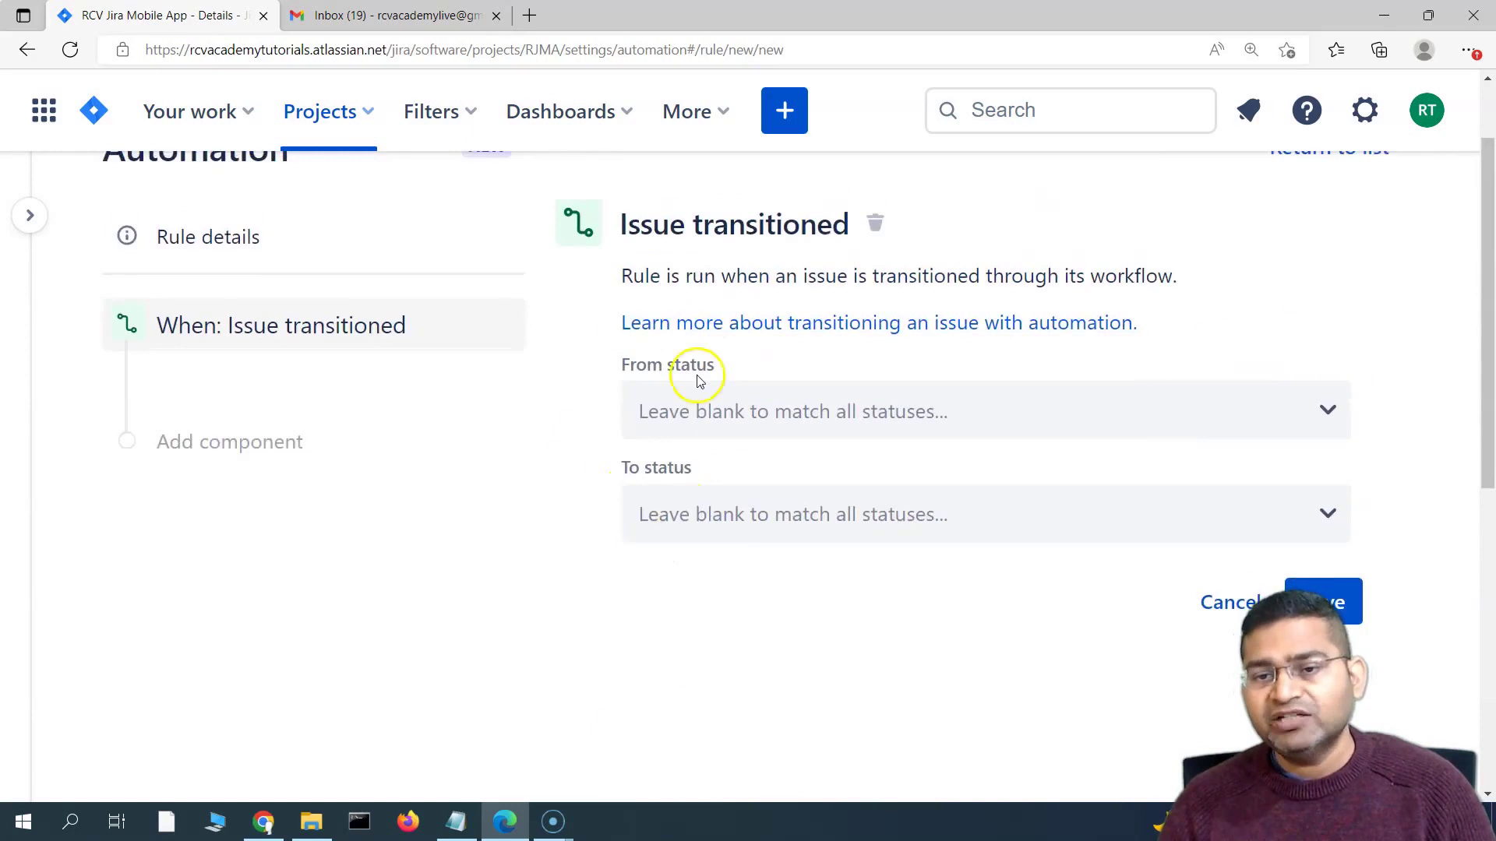
left_click(725, 518)
scroll(610, 501, "down", 3)
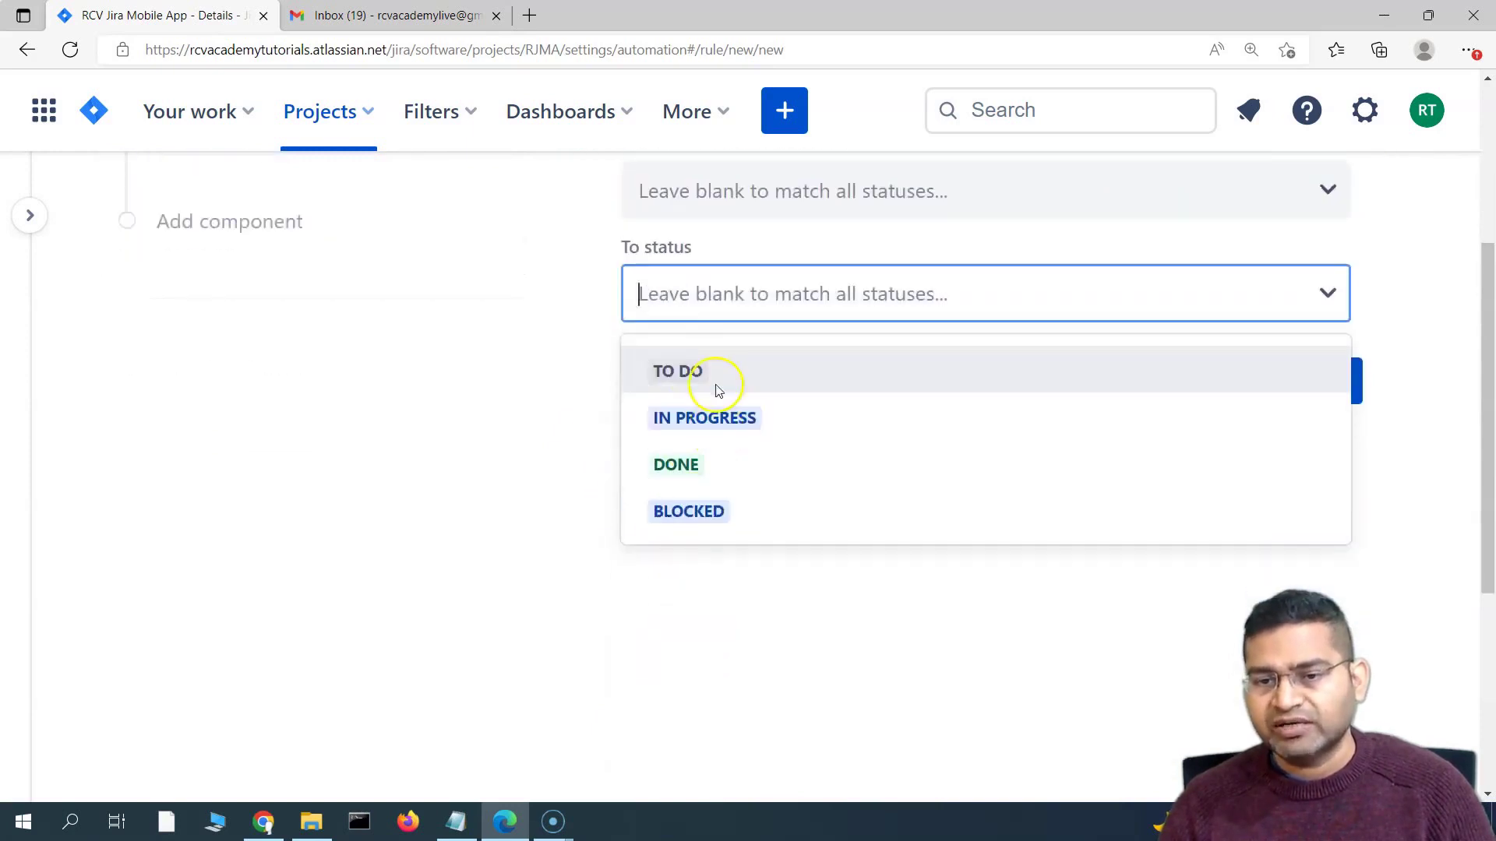
left_click(746, 516)
scroll(799, 441, "up", 3)
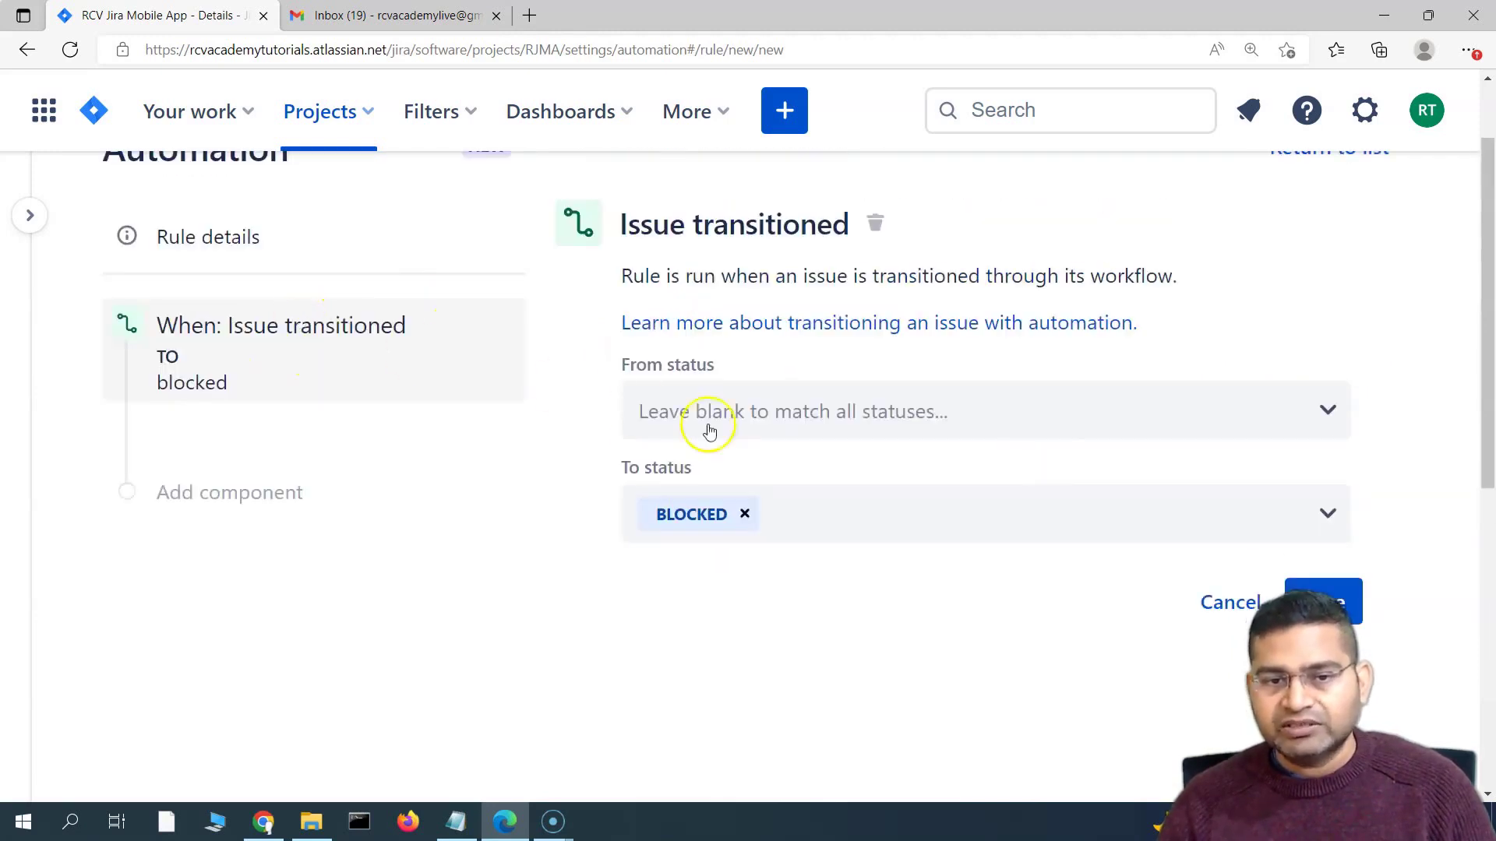
left_click(1213, 584)
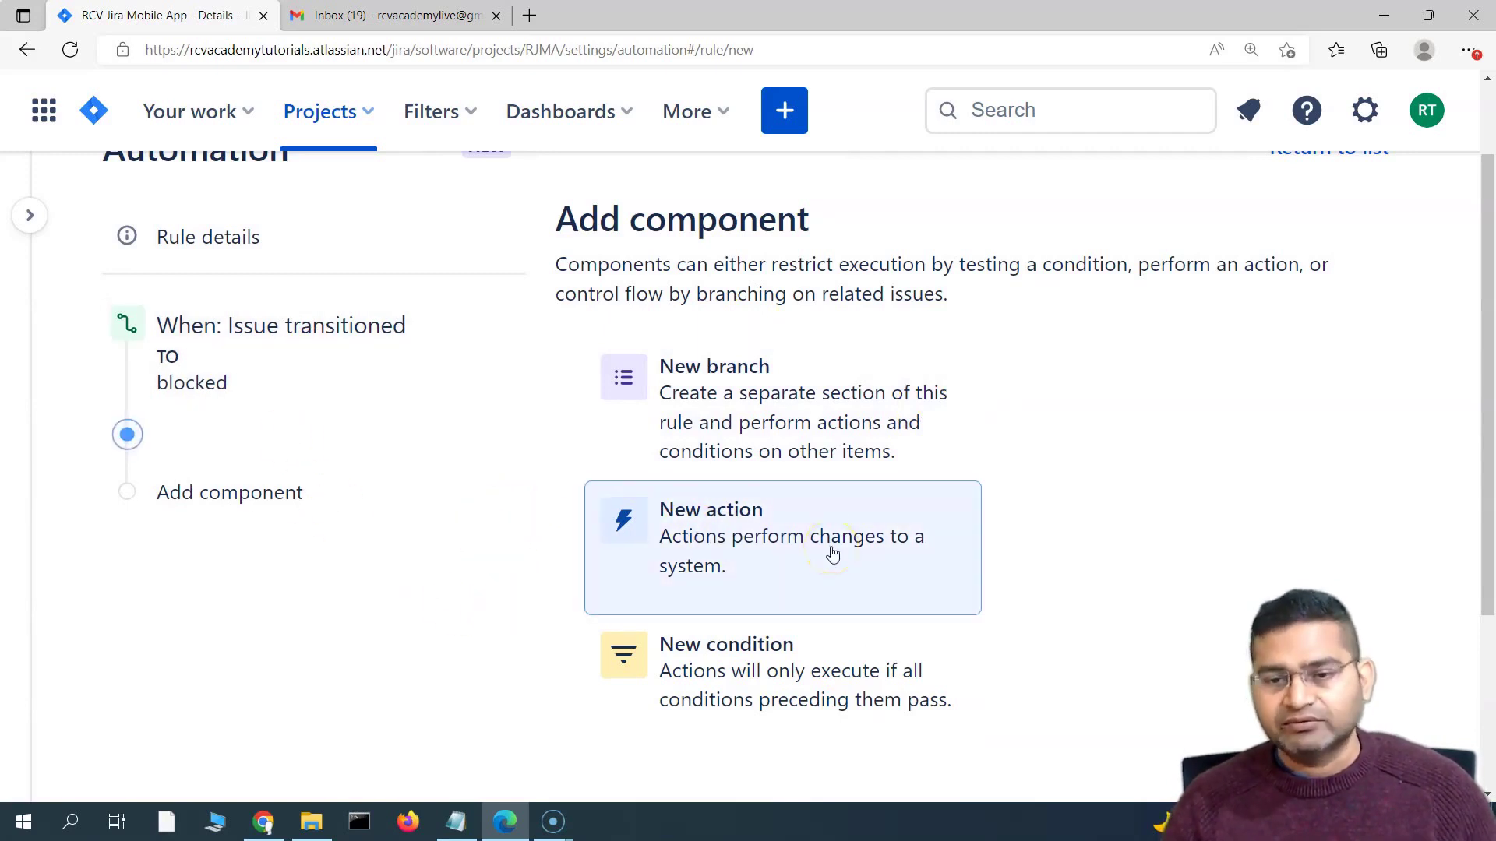
scroll(604, 522, "down", 2)
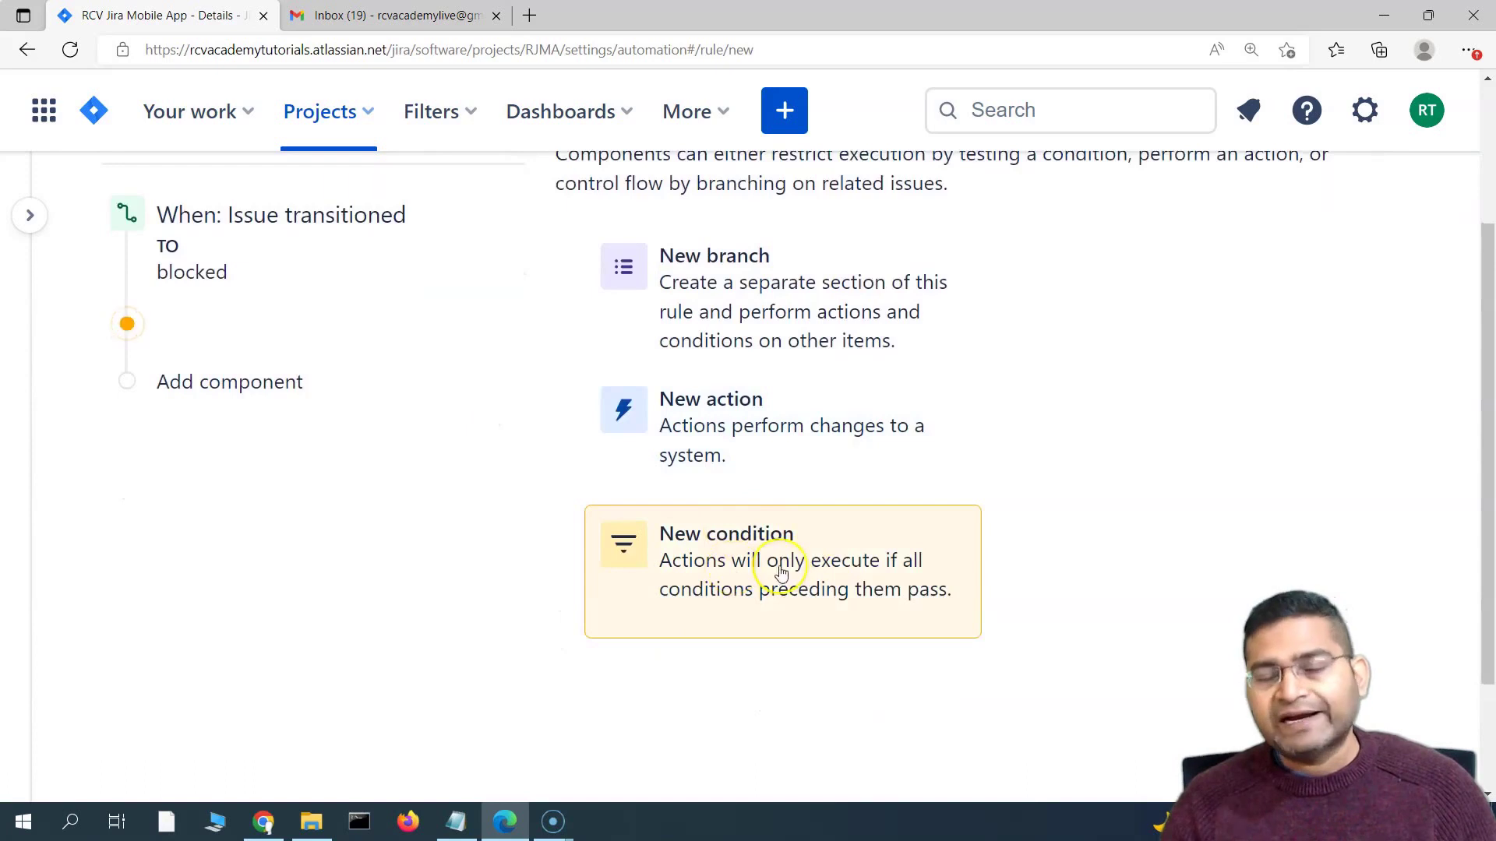
scroll(362, 563, "up", 2)
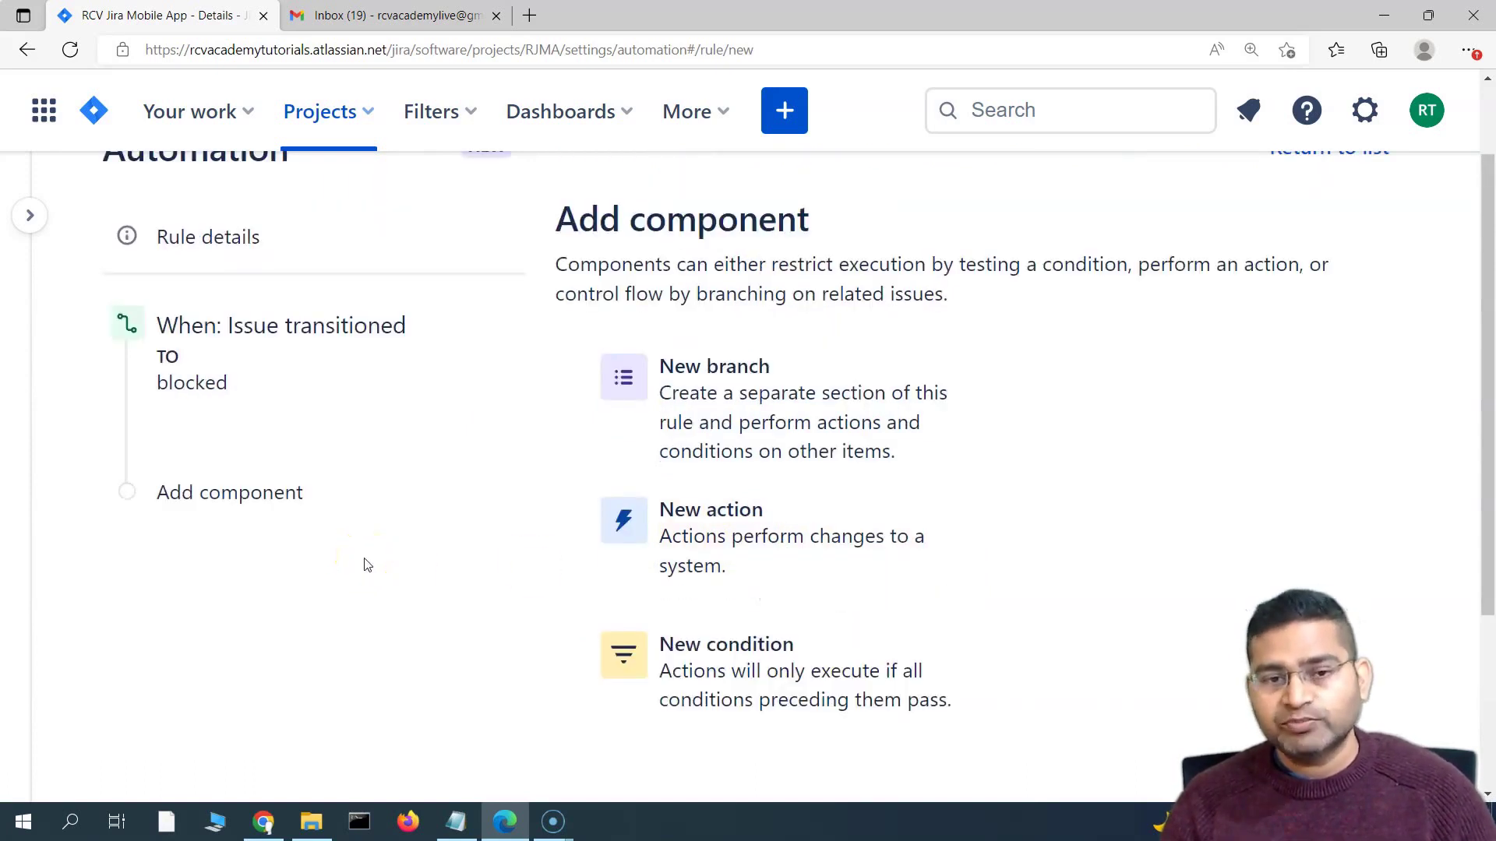
scroll(370, 569, "down", 4)
scroll(374, 575, "up", 4)
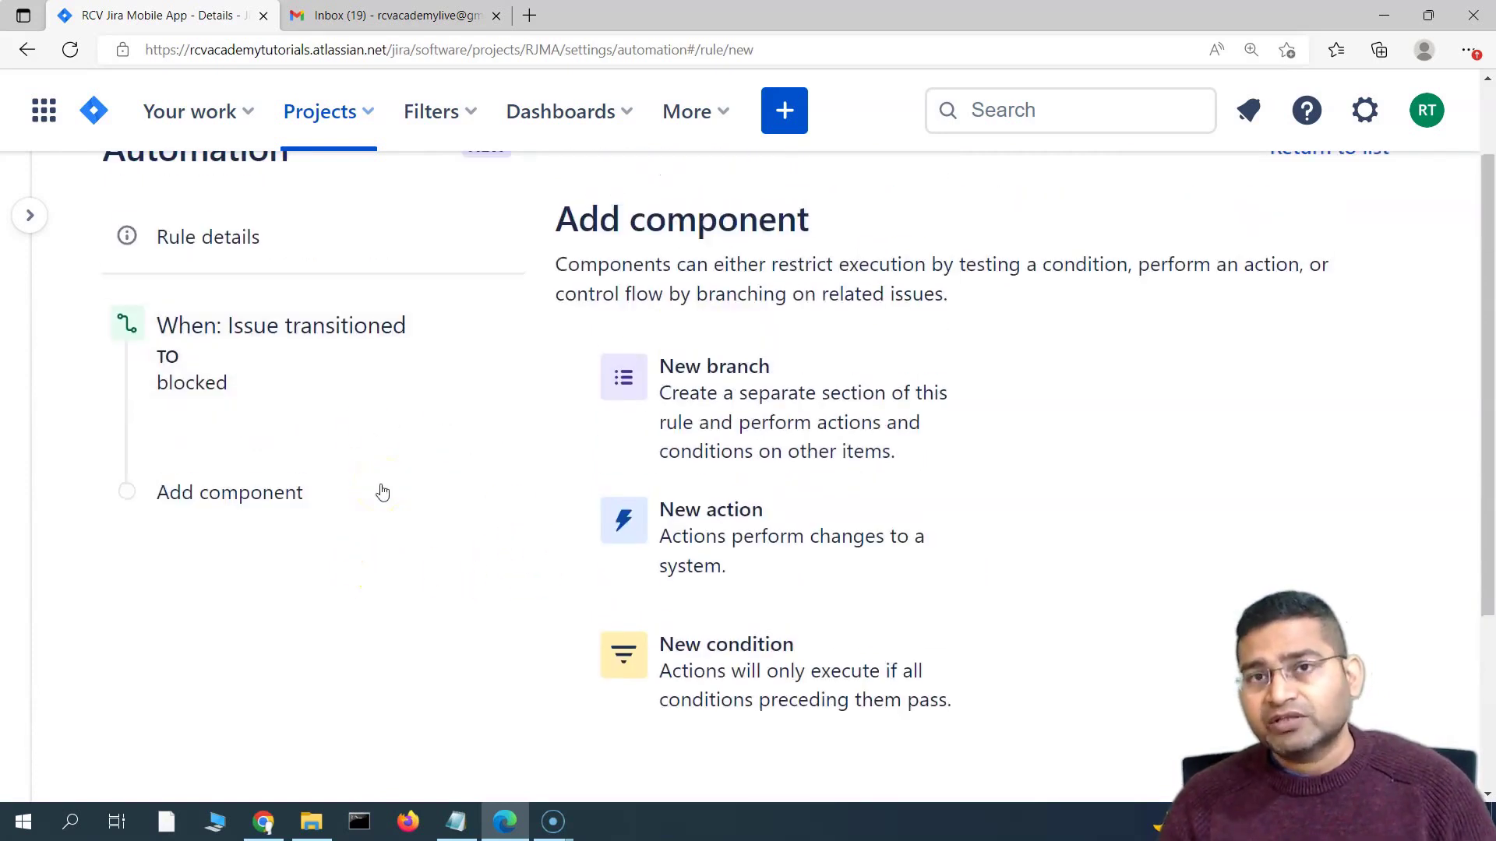
scroll(445, 553, "down", 1)
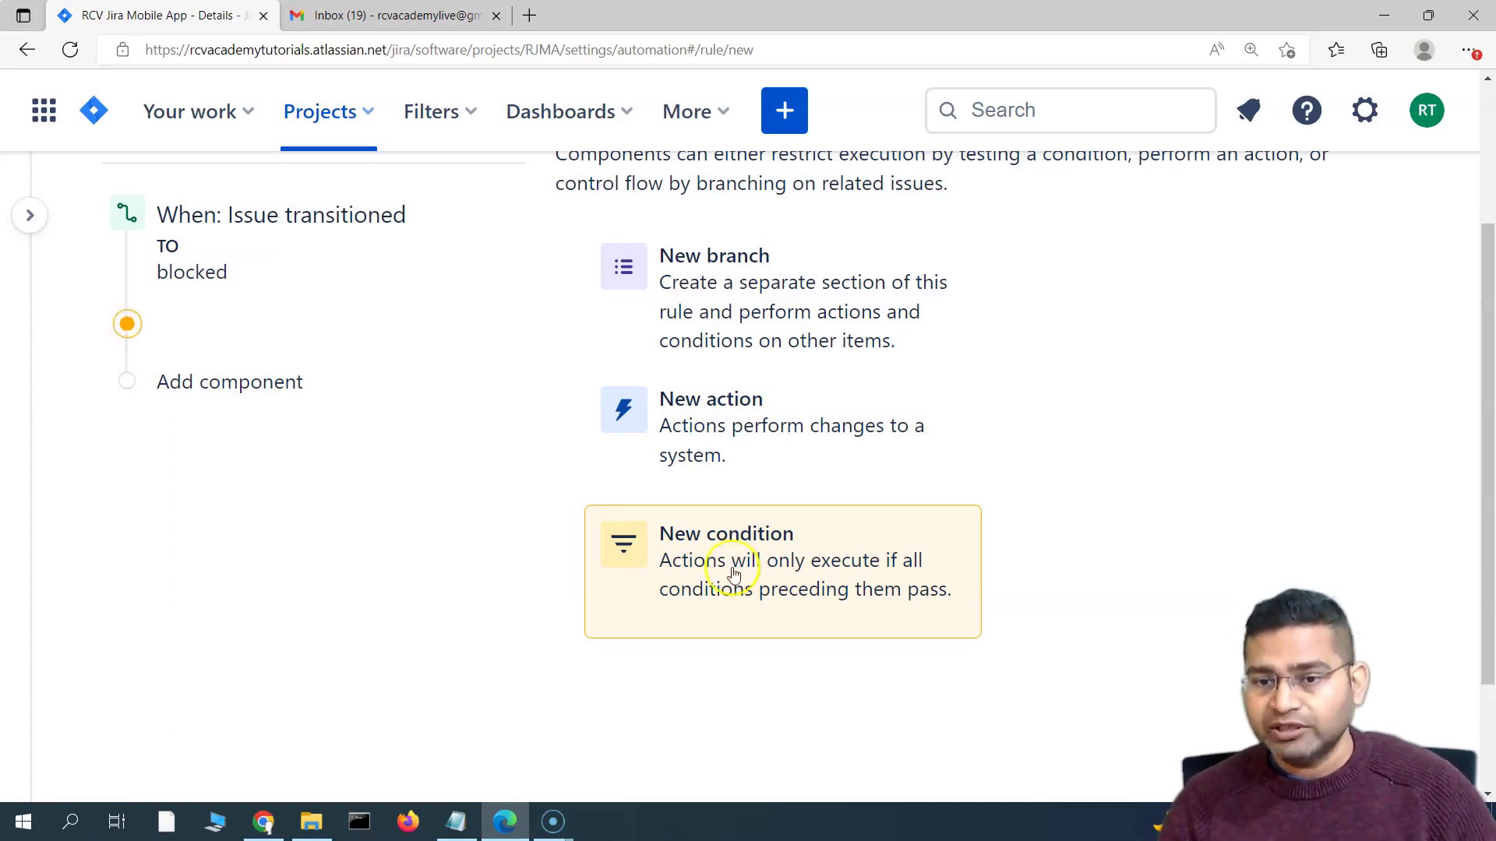
Start adding an action after the trigger and browse the available actions
left_click(730, 445)
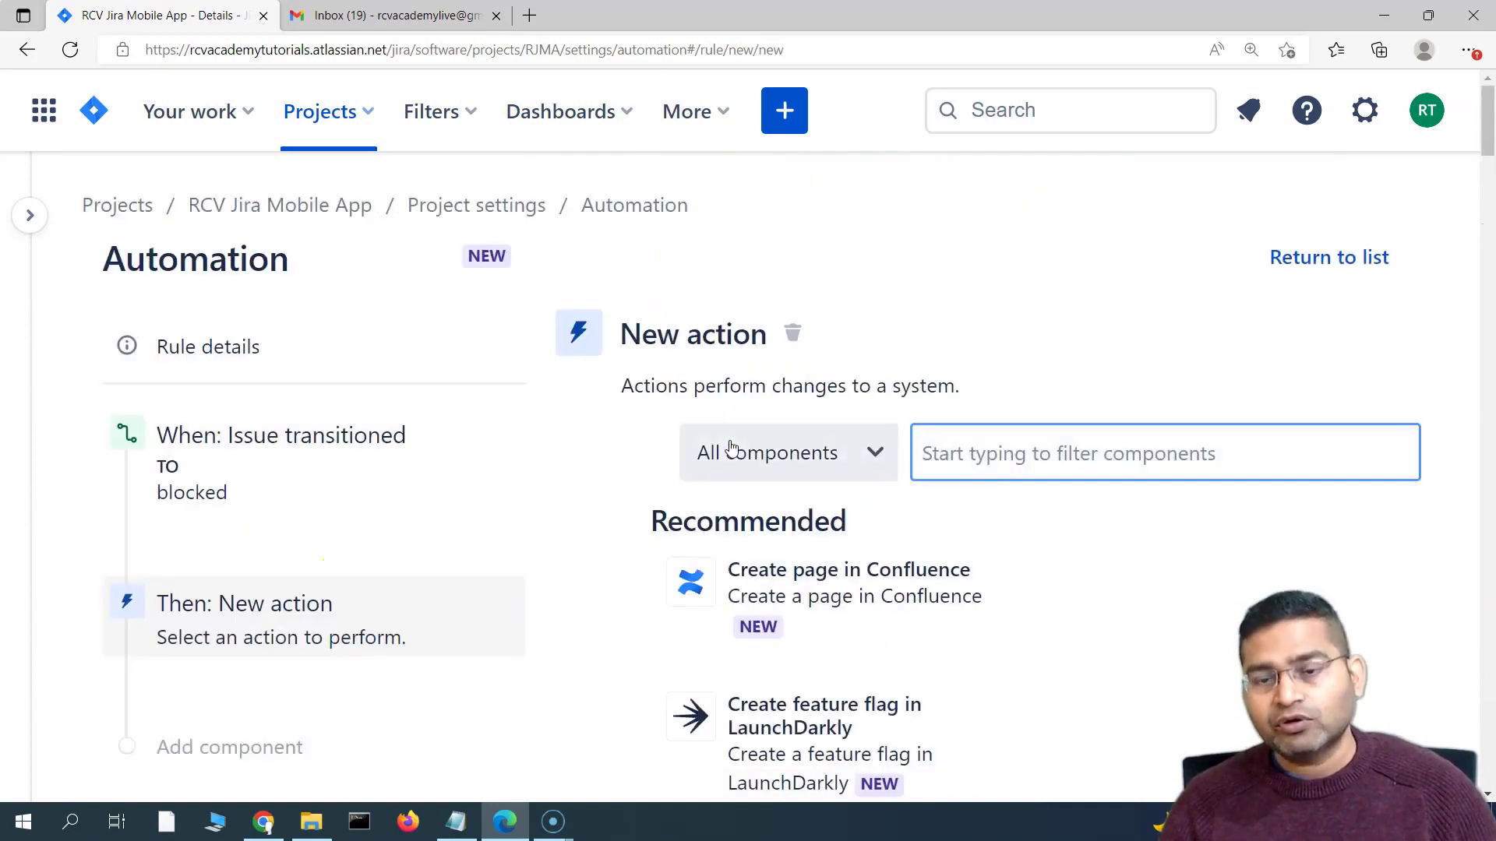
scroll(437, 447, "down", 2)
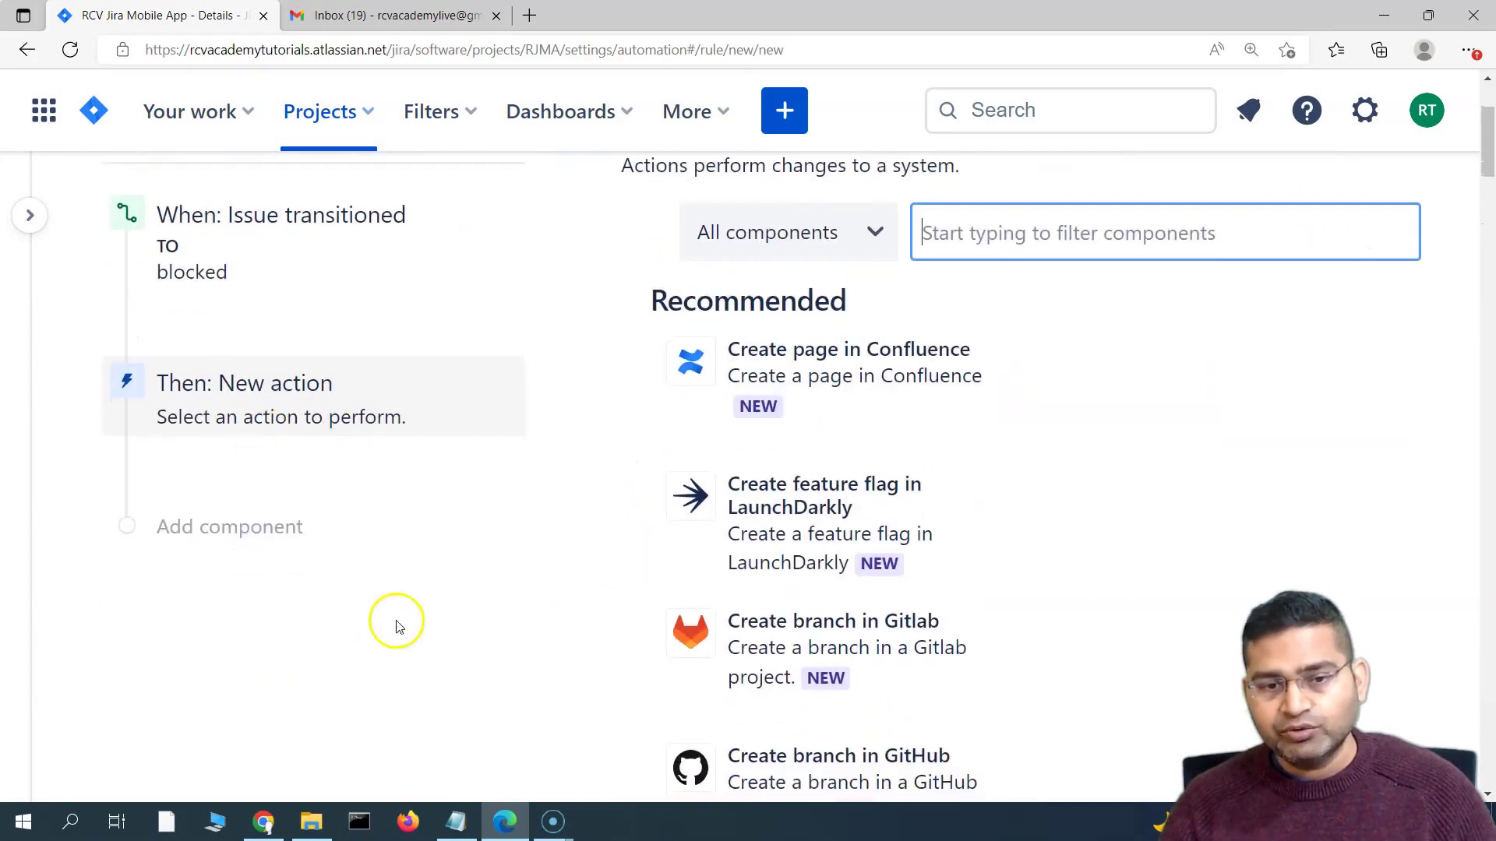
scroll(441, 543, "up", 1)
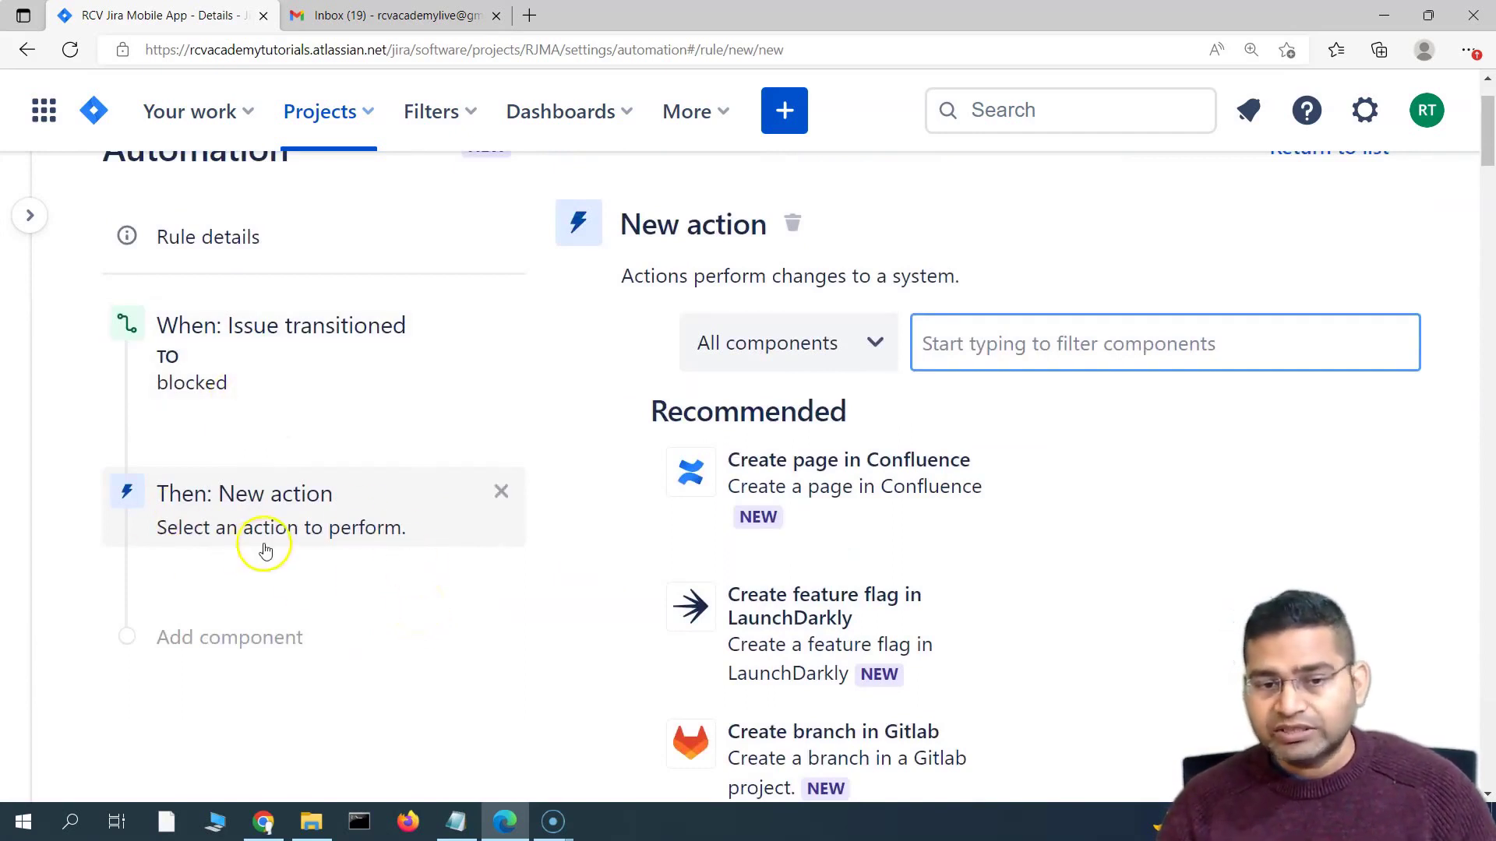
scroll(492, 694, "down", 1)
scroll(492, 693, "down", 5)
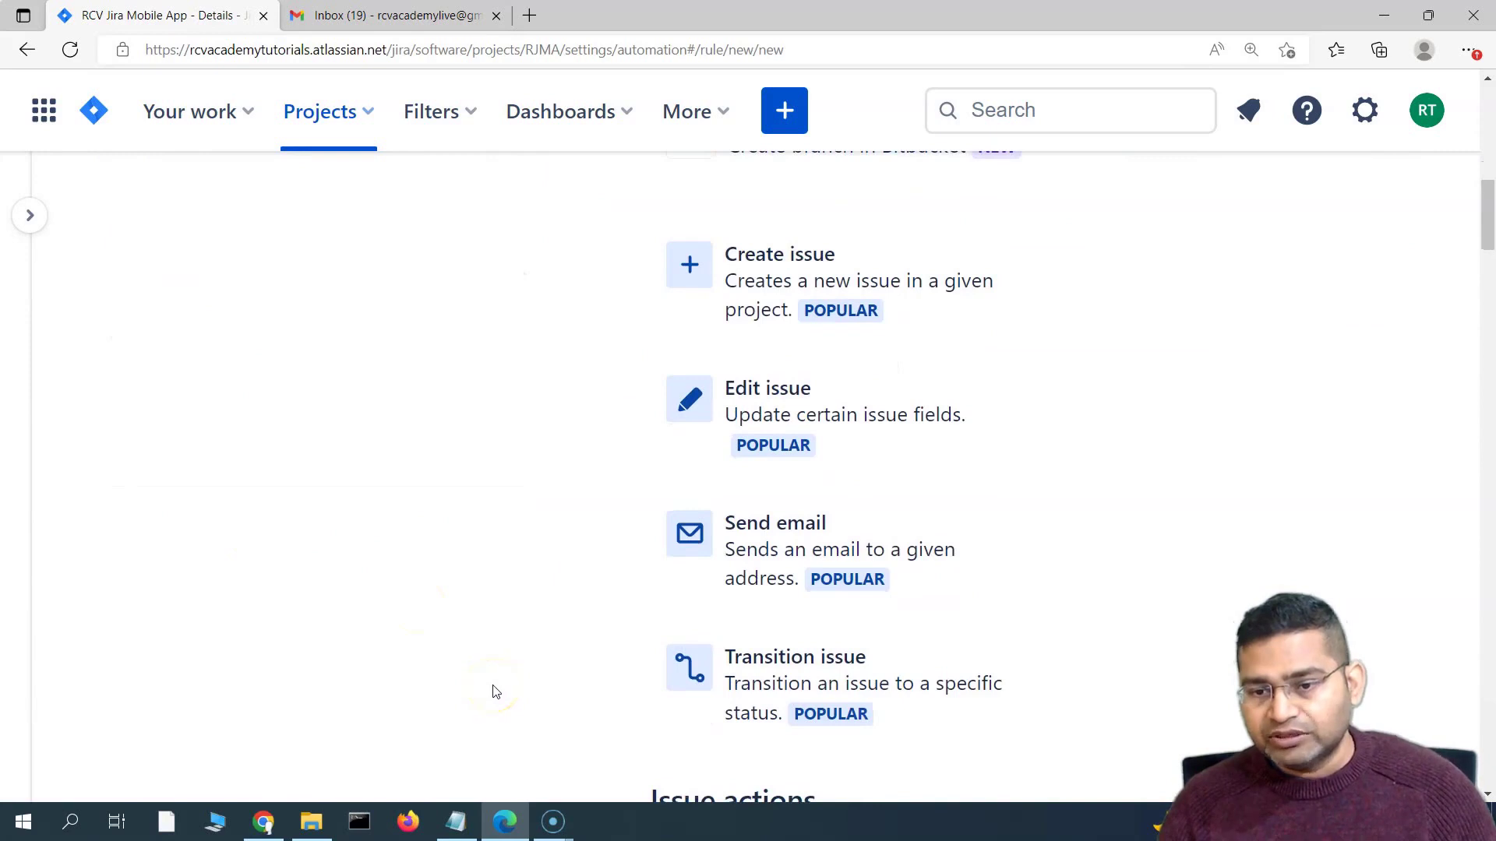
scroll(492, 692, "down", 1)
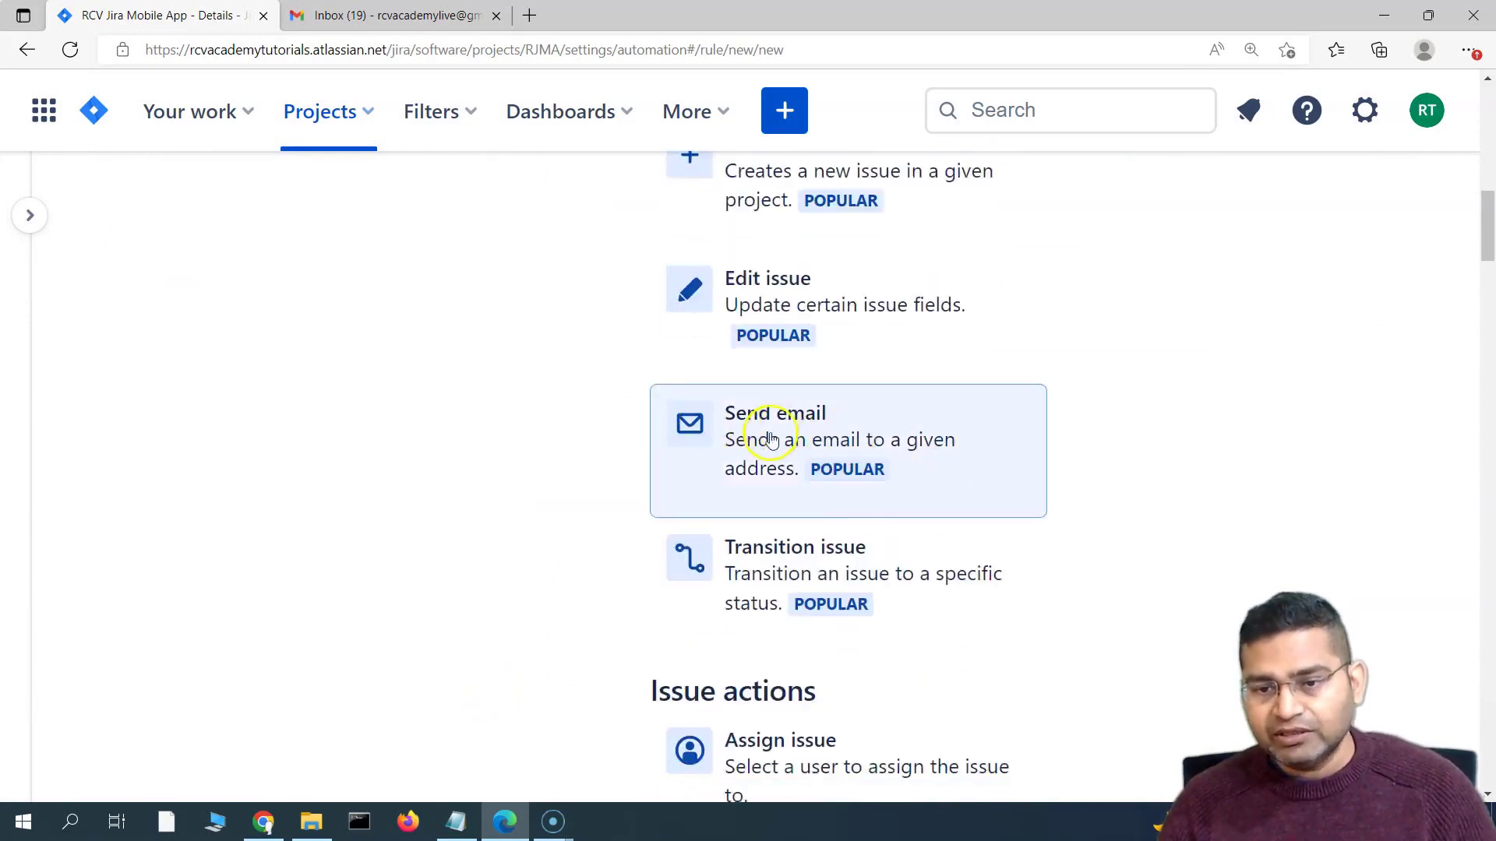
scroll(773, 436, "down", 4)
scroll(574, 381, "down", 5)
scroll(561, 621, "down", 15)
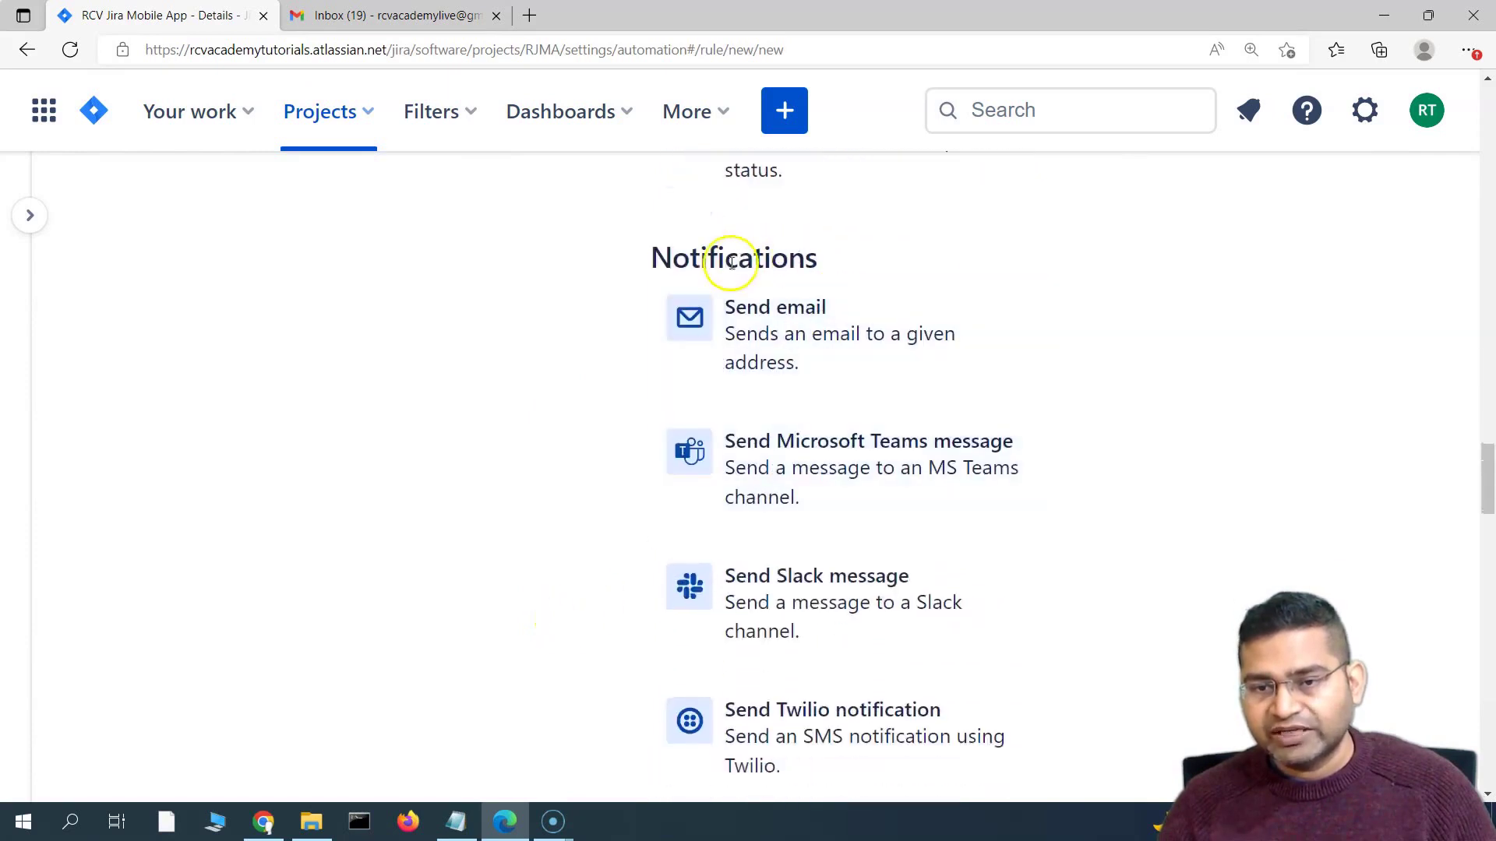
scroll(778, 421, "down", 1)
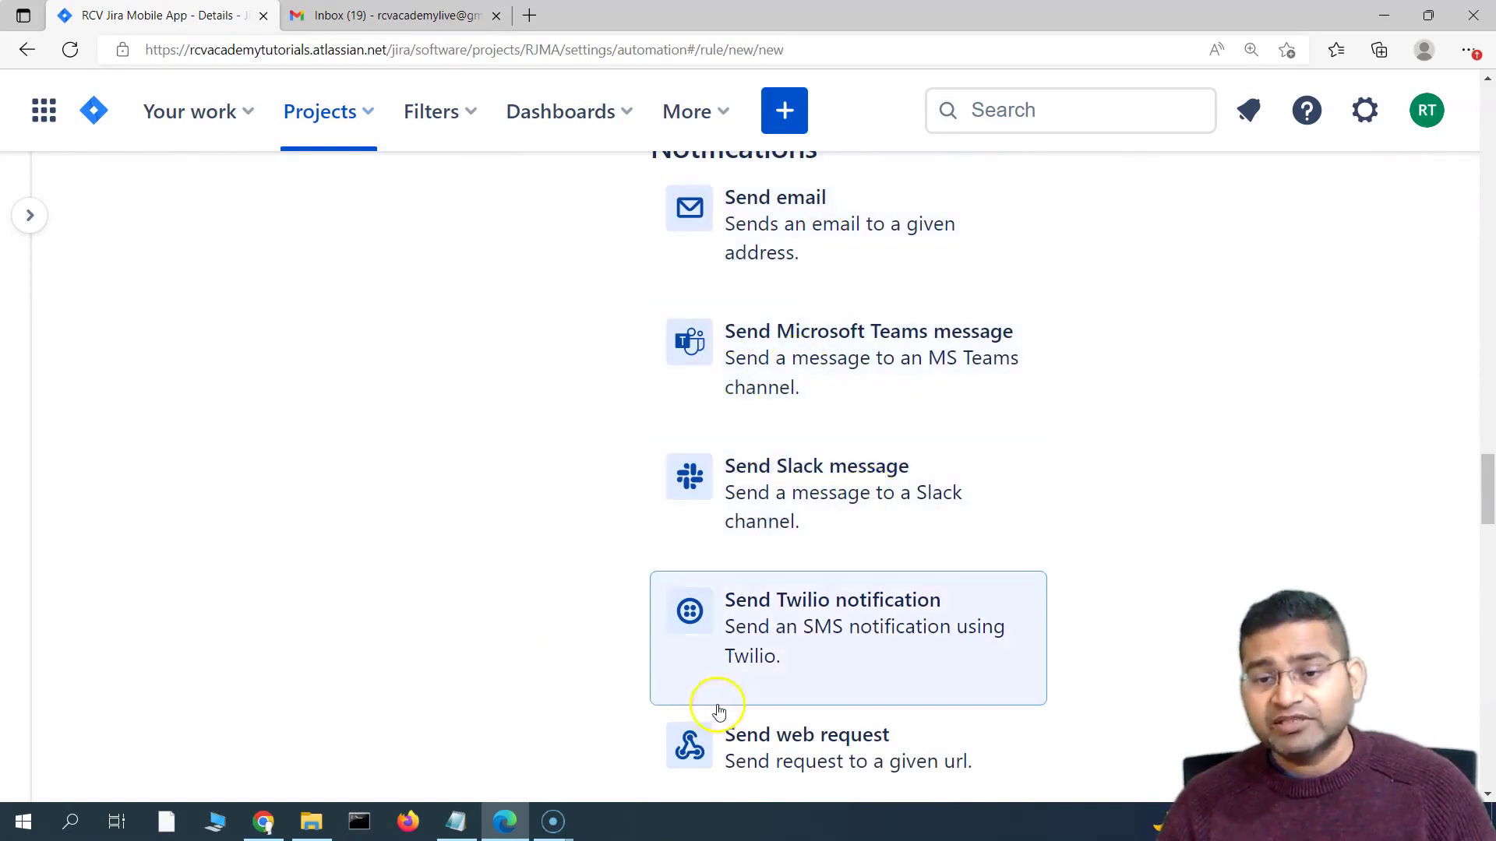
scroll(779, 677, "down", 1)
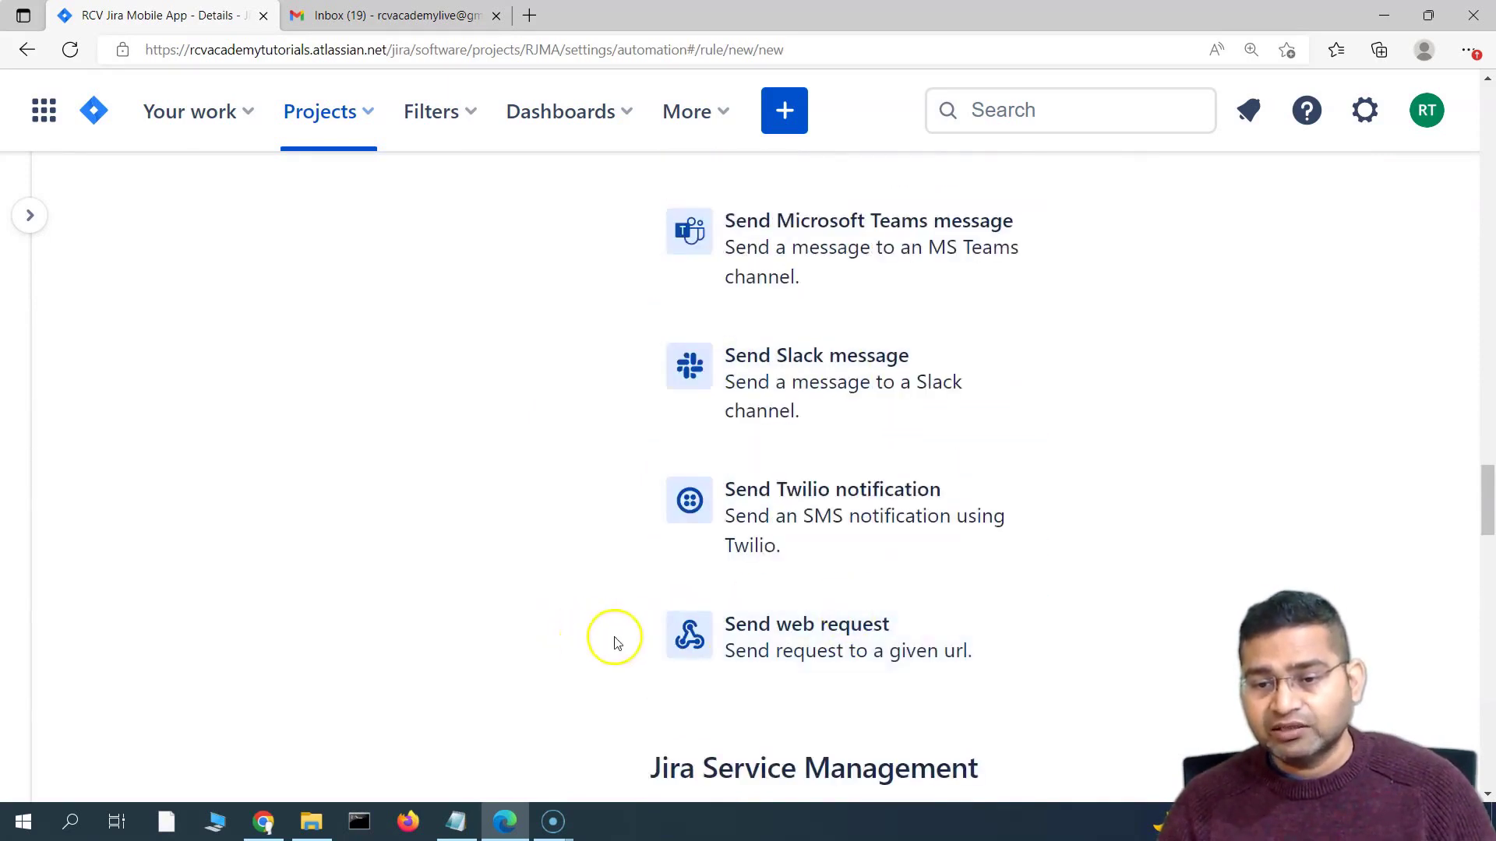
scroll(623, 639, "up", 3)
scroll(857, 522, "down", 2)
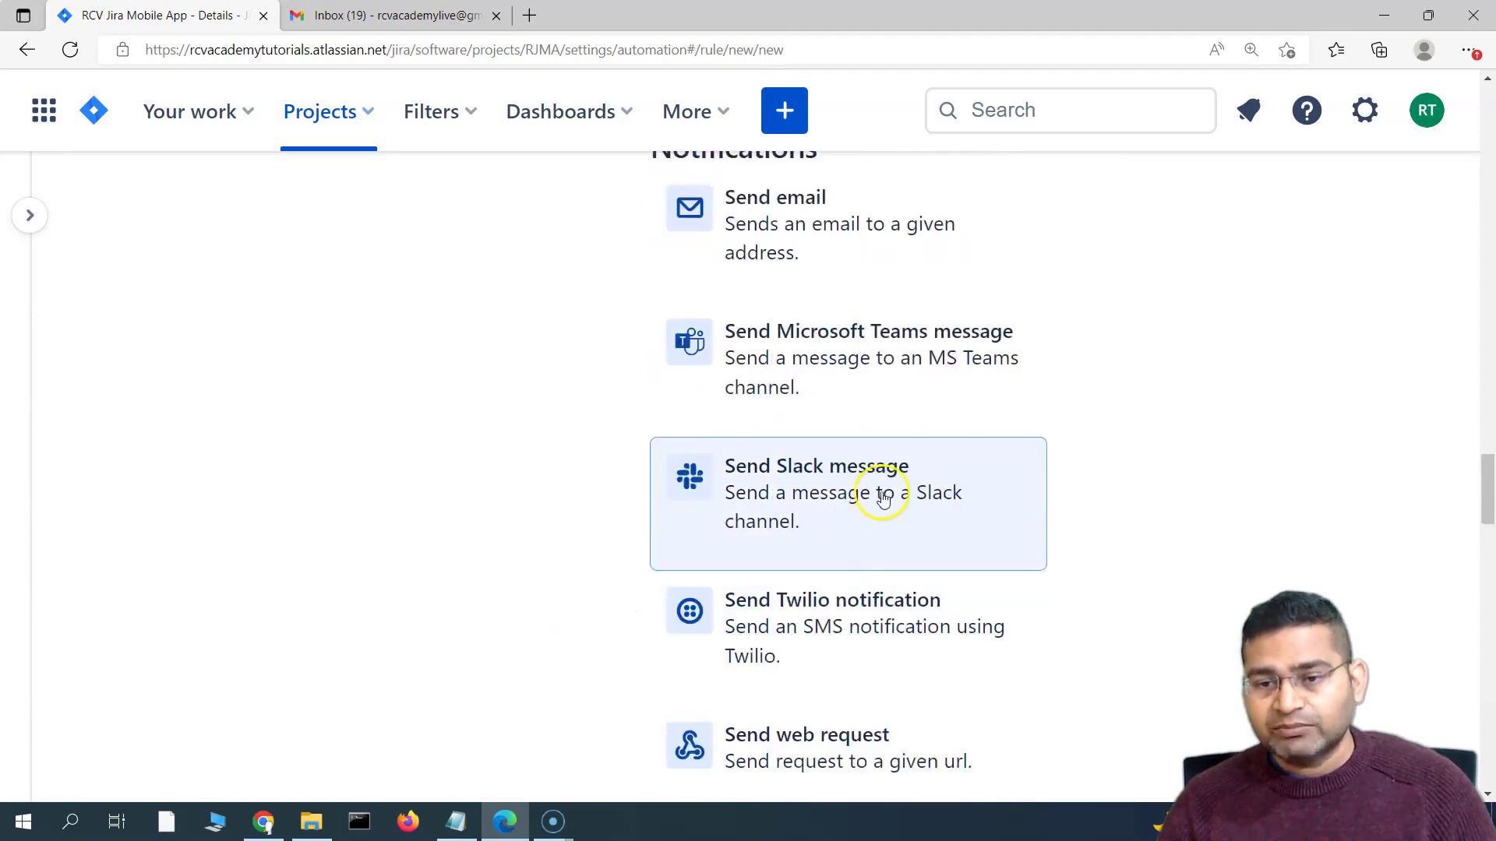
Add a Send Slack message action and review its Webhook and Message fields
left_click(883, 498)
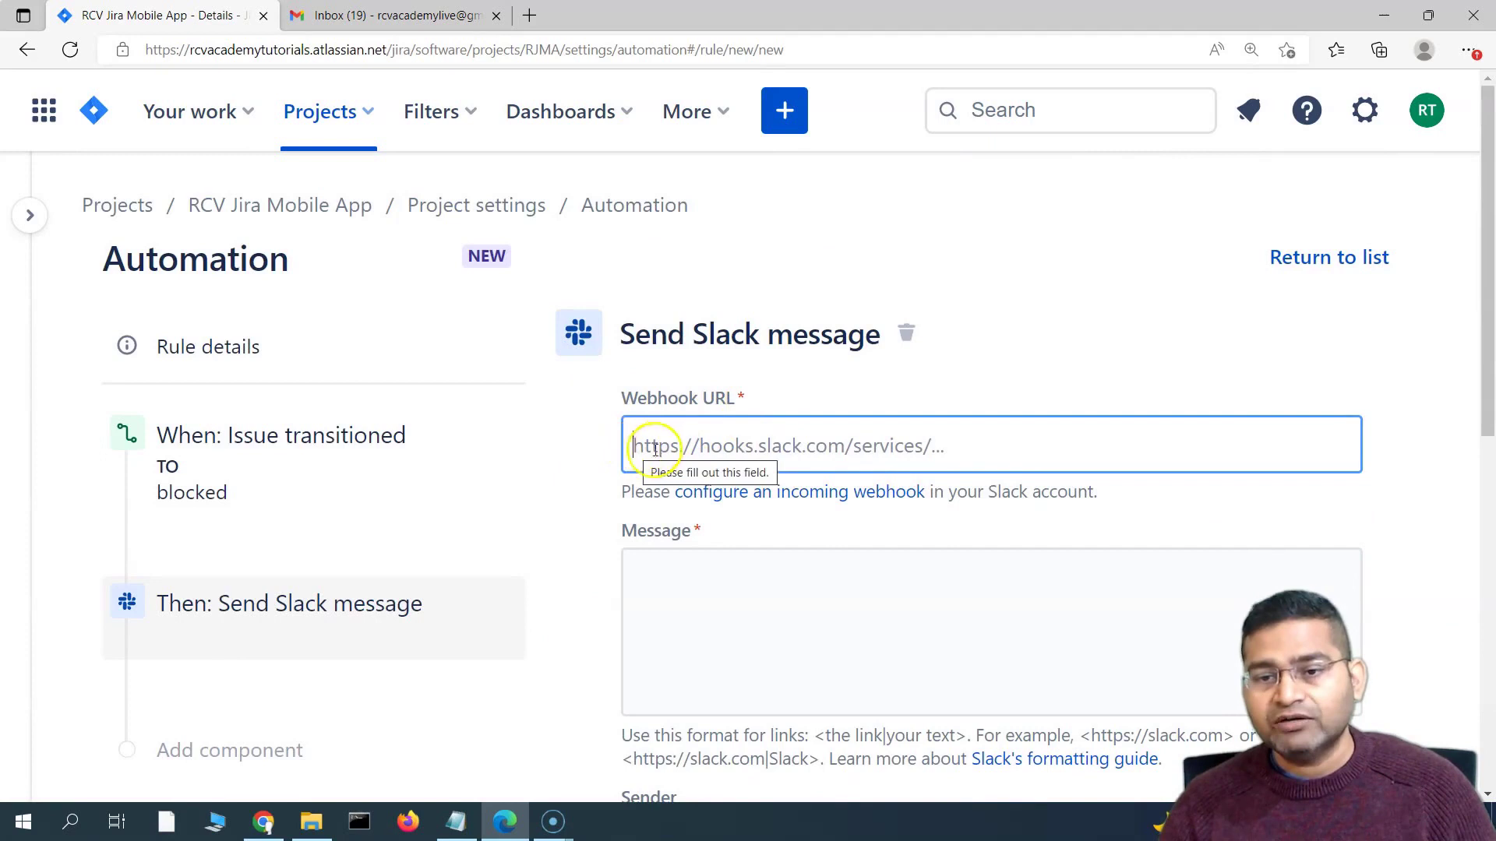
scroll(633, 382, "down", 3)
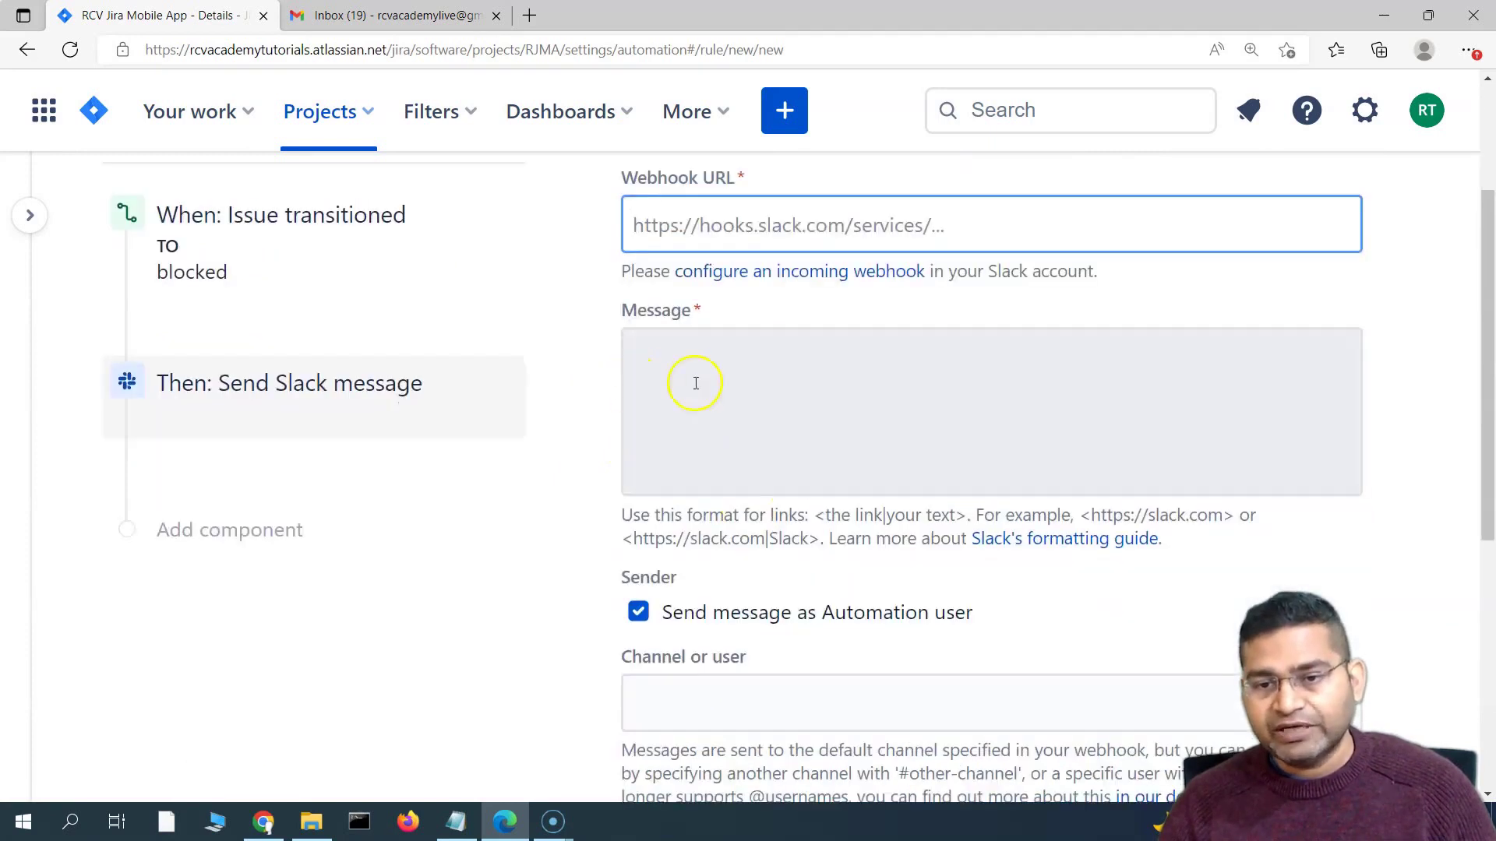
scroll(686, 483, "down", 4)
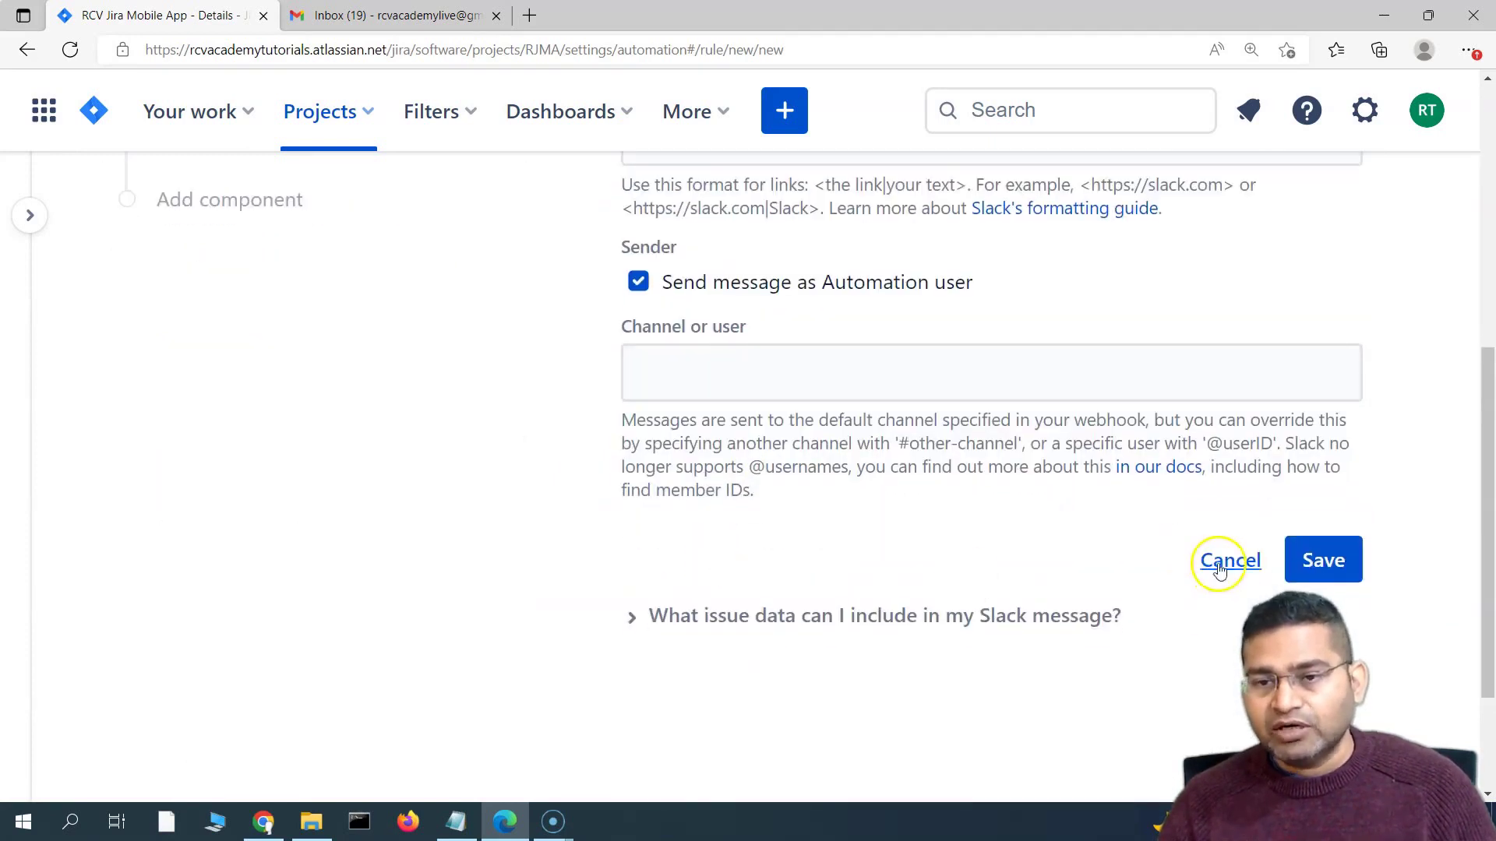
scroll(1220, 571, "up", 1)
Discard the Slack message action and start a new action after the trigger
left_click(1219, 674)
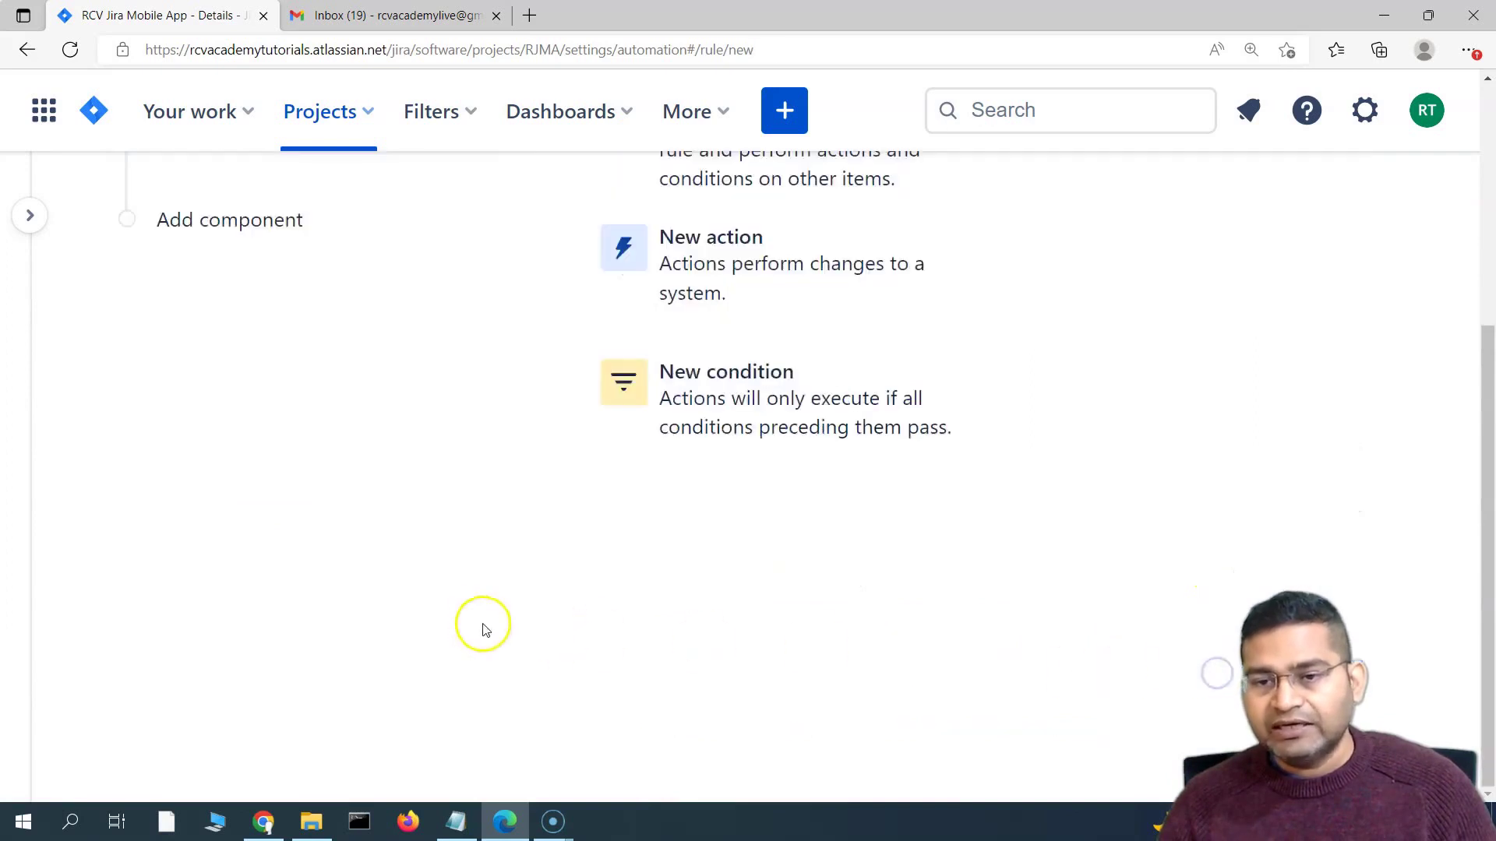
scroll(494, 611, "up", 2)
left_click(282, 451)
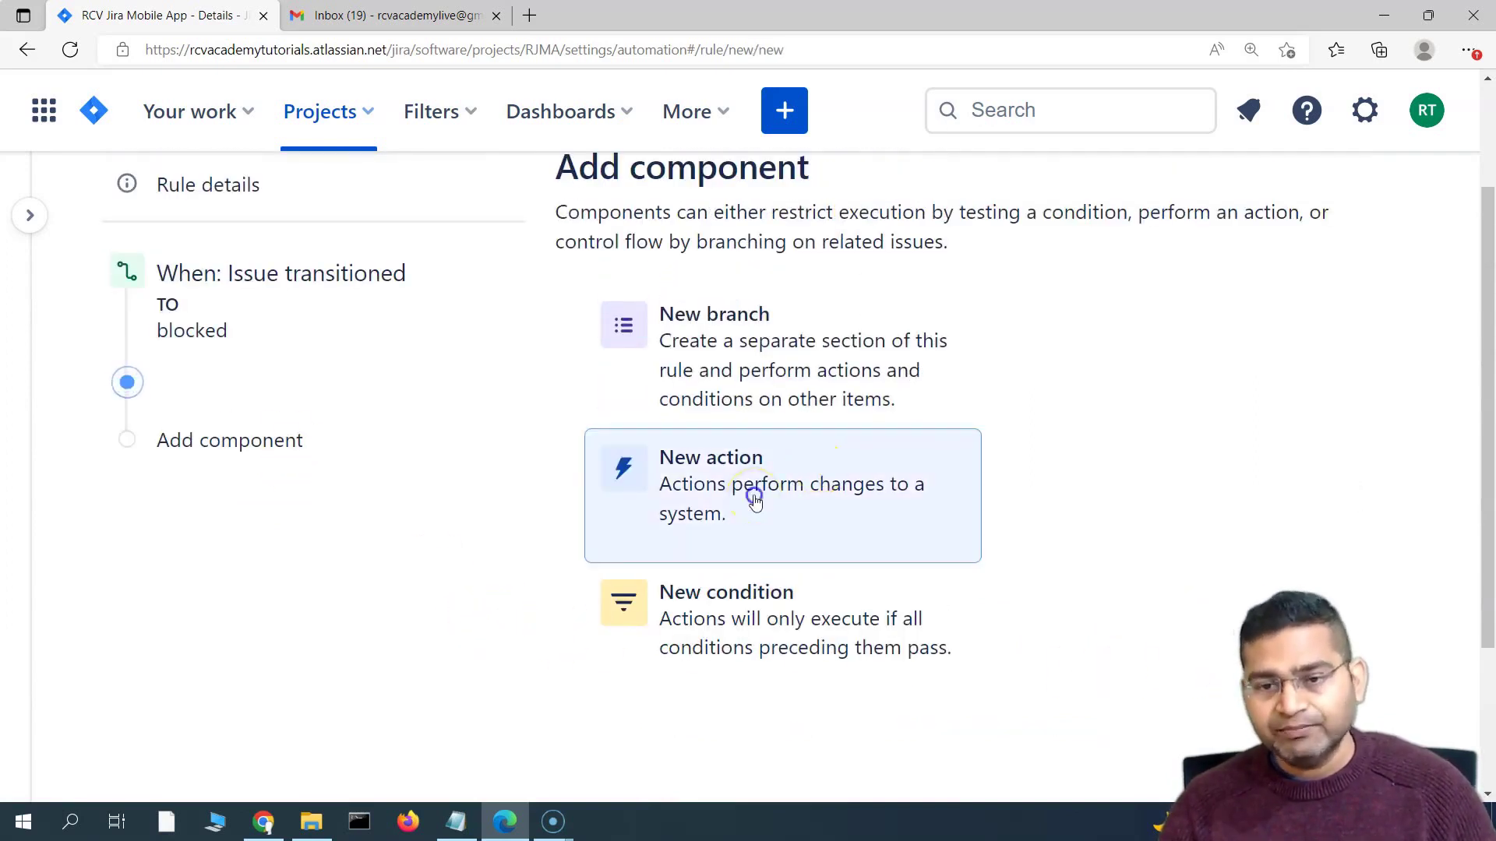
left_click(755, 502)
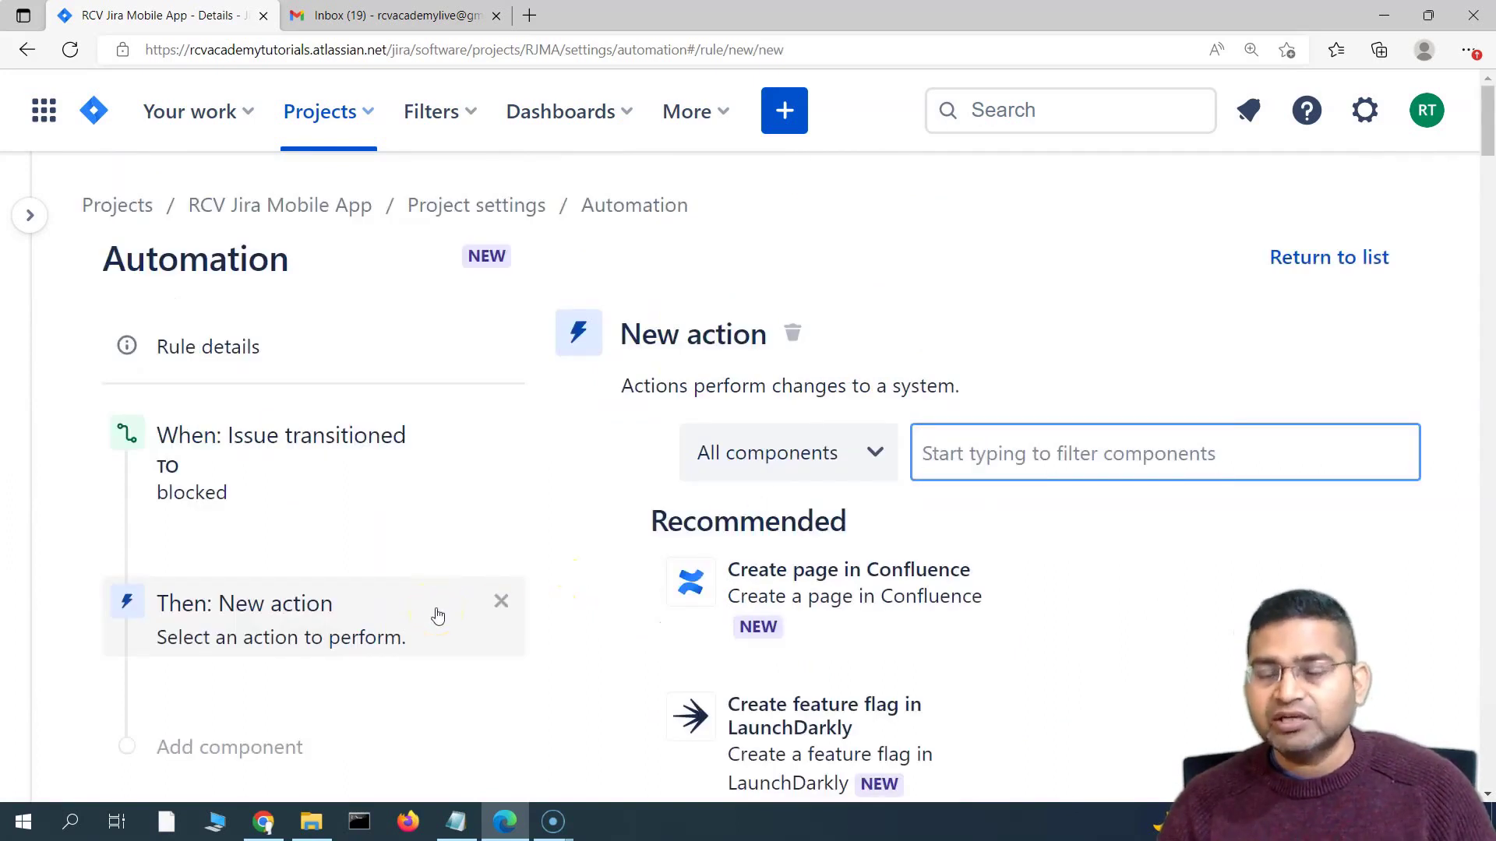
scroll(568, 682, "down", 5)
scroll(568, 683, "up", 5)
Add a Send email action via the 'email' filter, briefly checking the Gmail tab
left_click(988, 458)
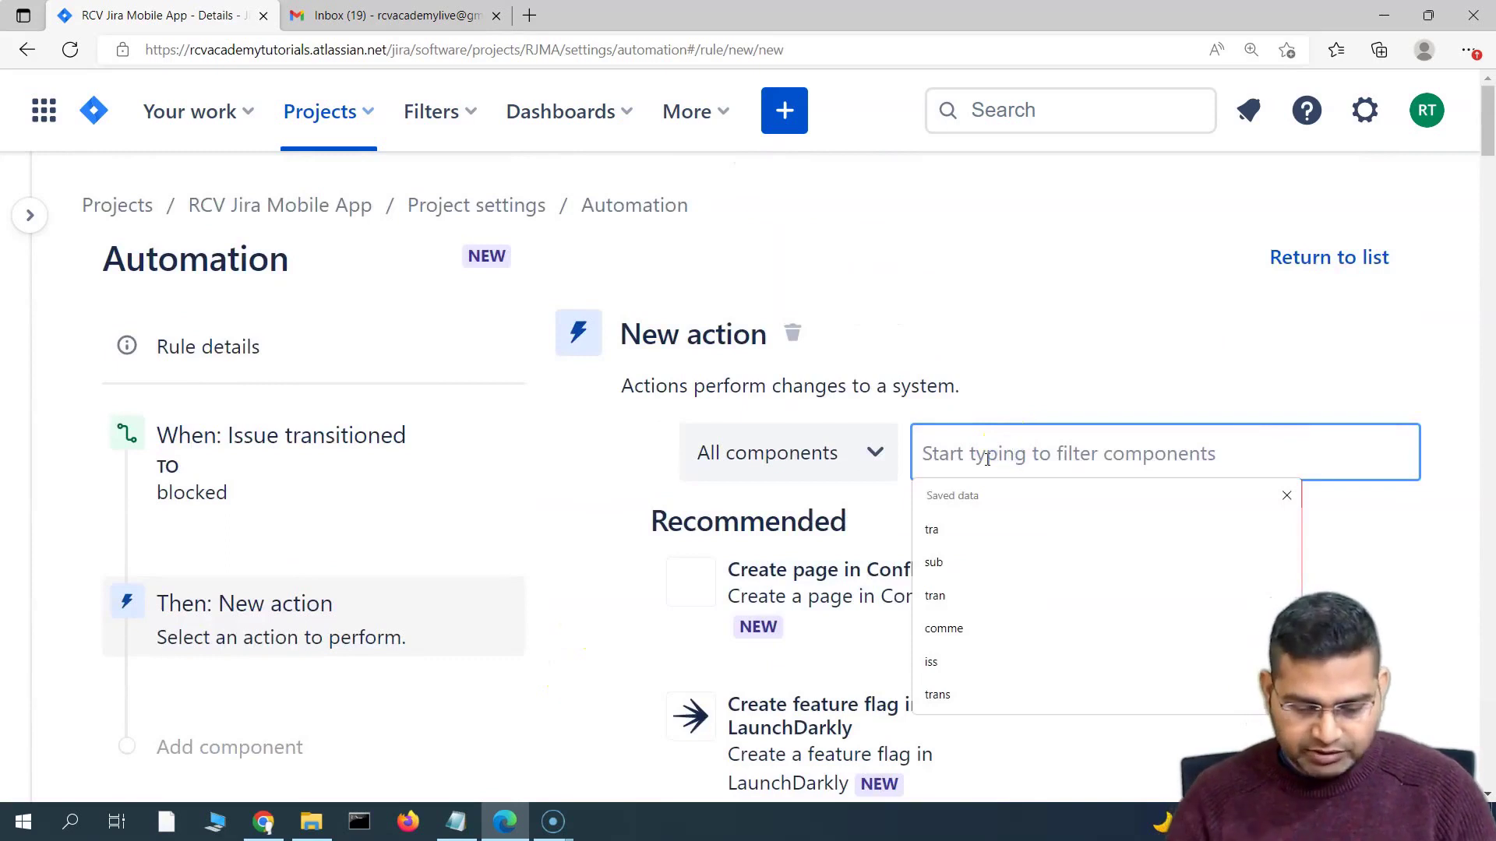
type("email")
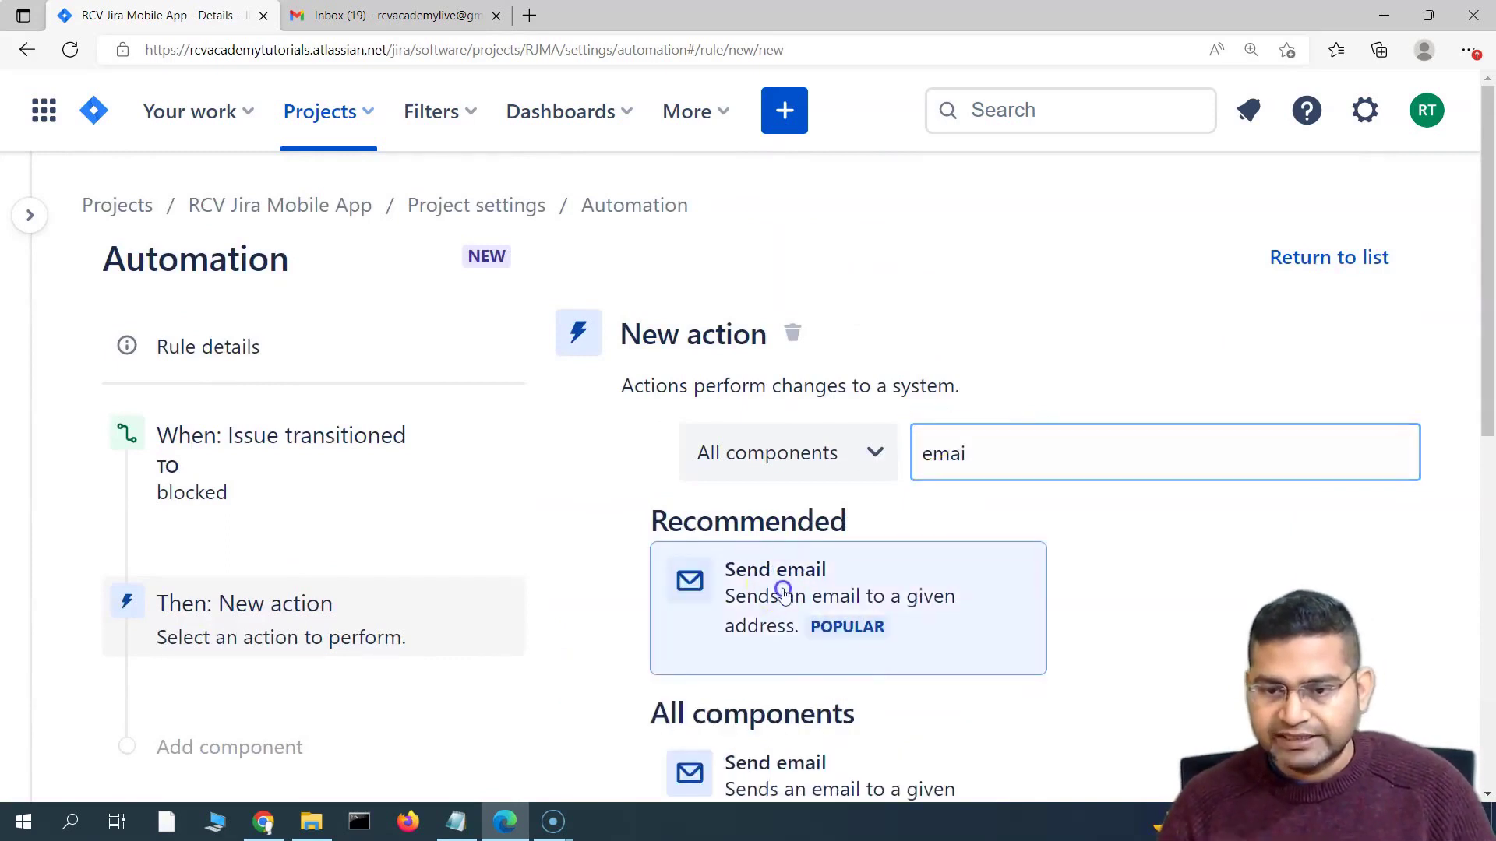
left_click(779, 589)
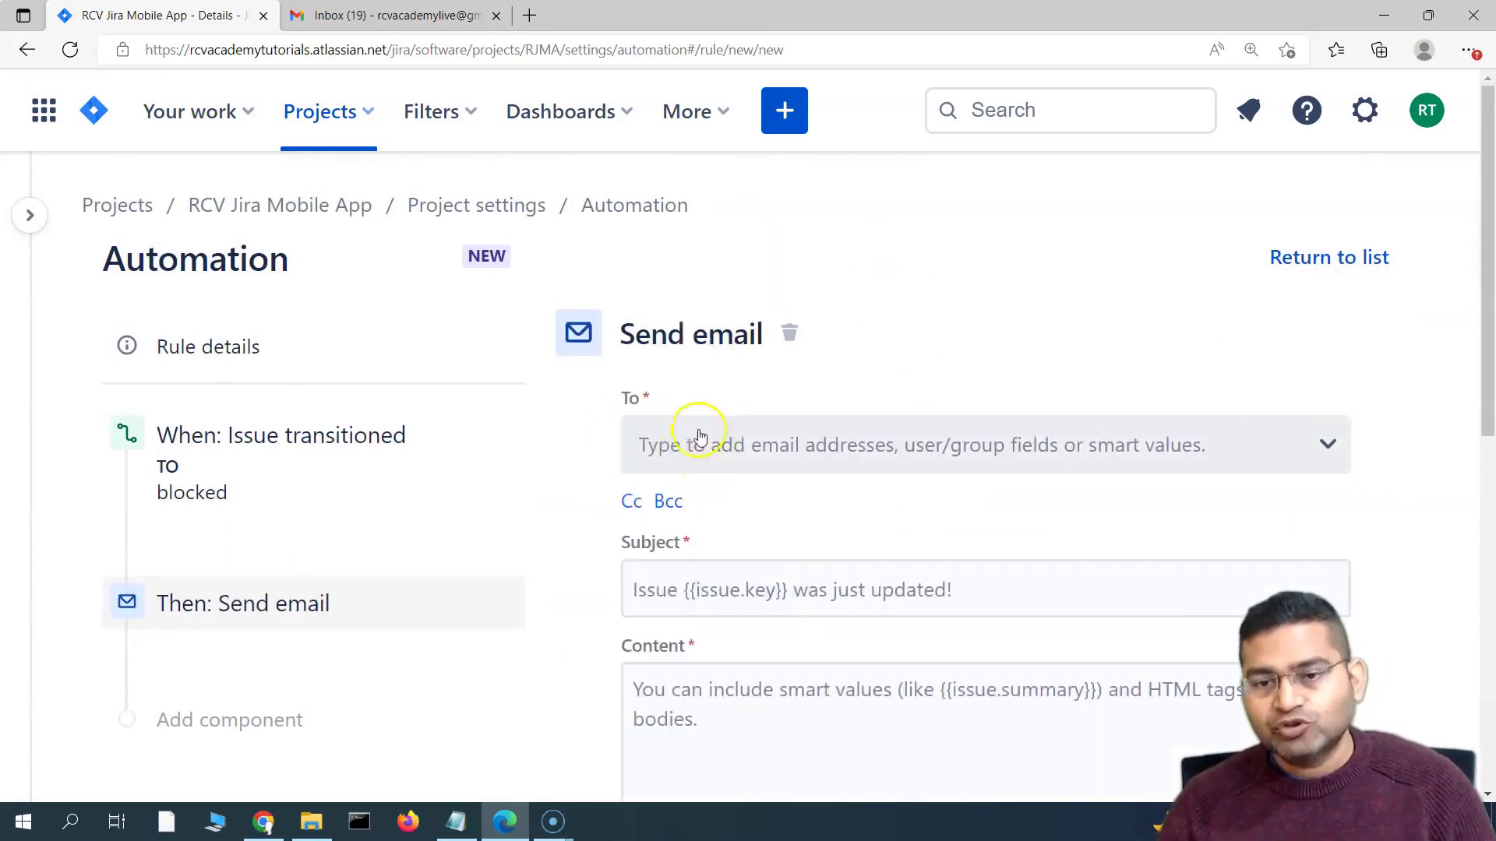
left_click(417, 16)
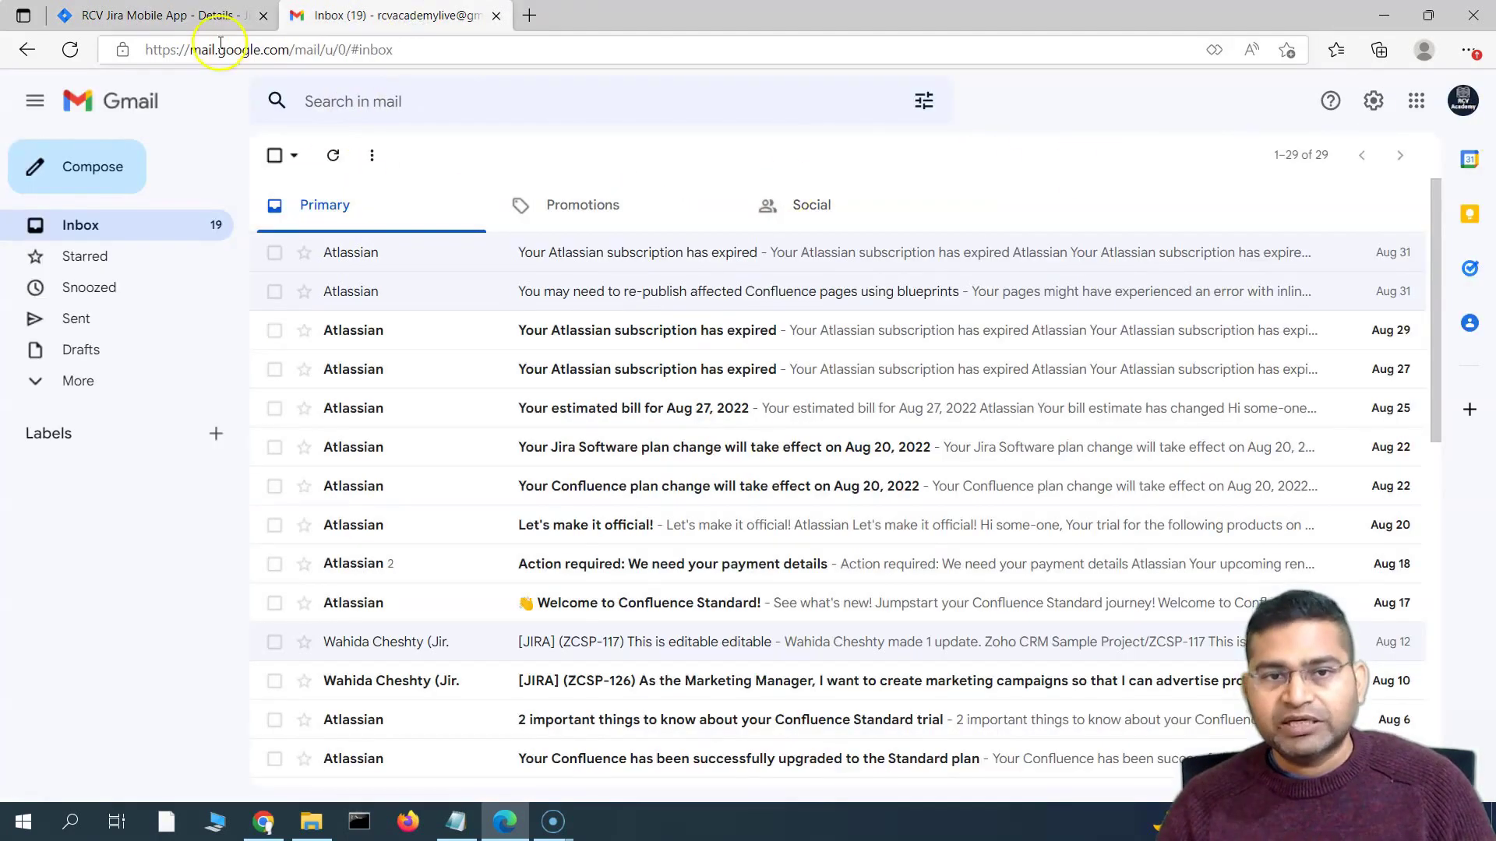
left_click(141, 15)
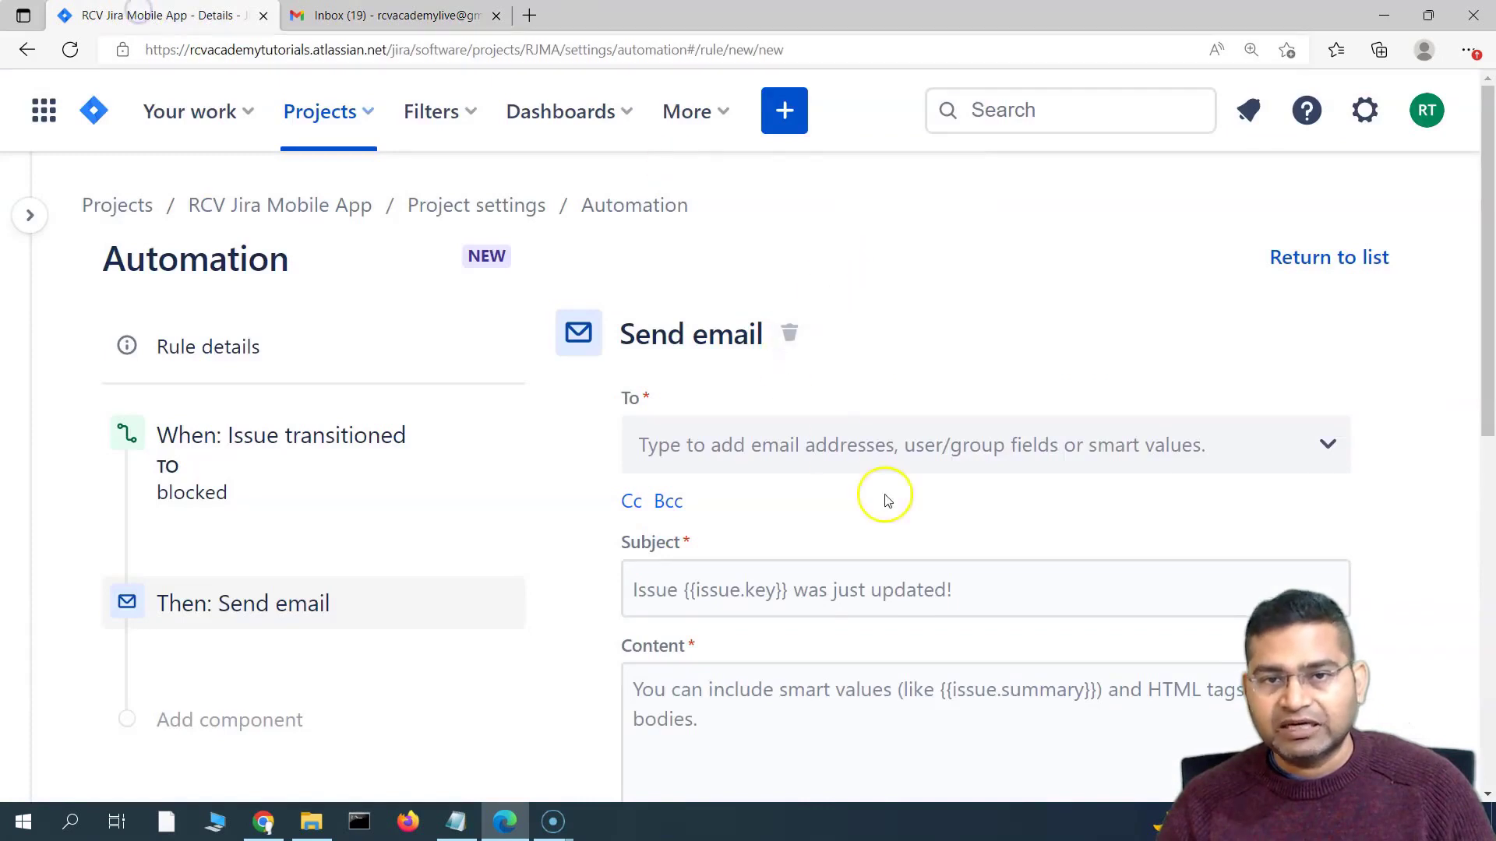
Add the Gmail test address as the email's To recipient
left_click(754, 450)
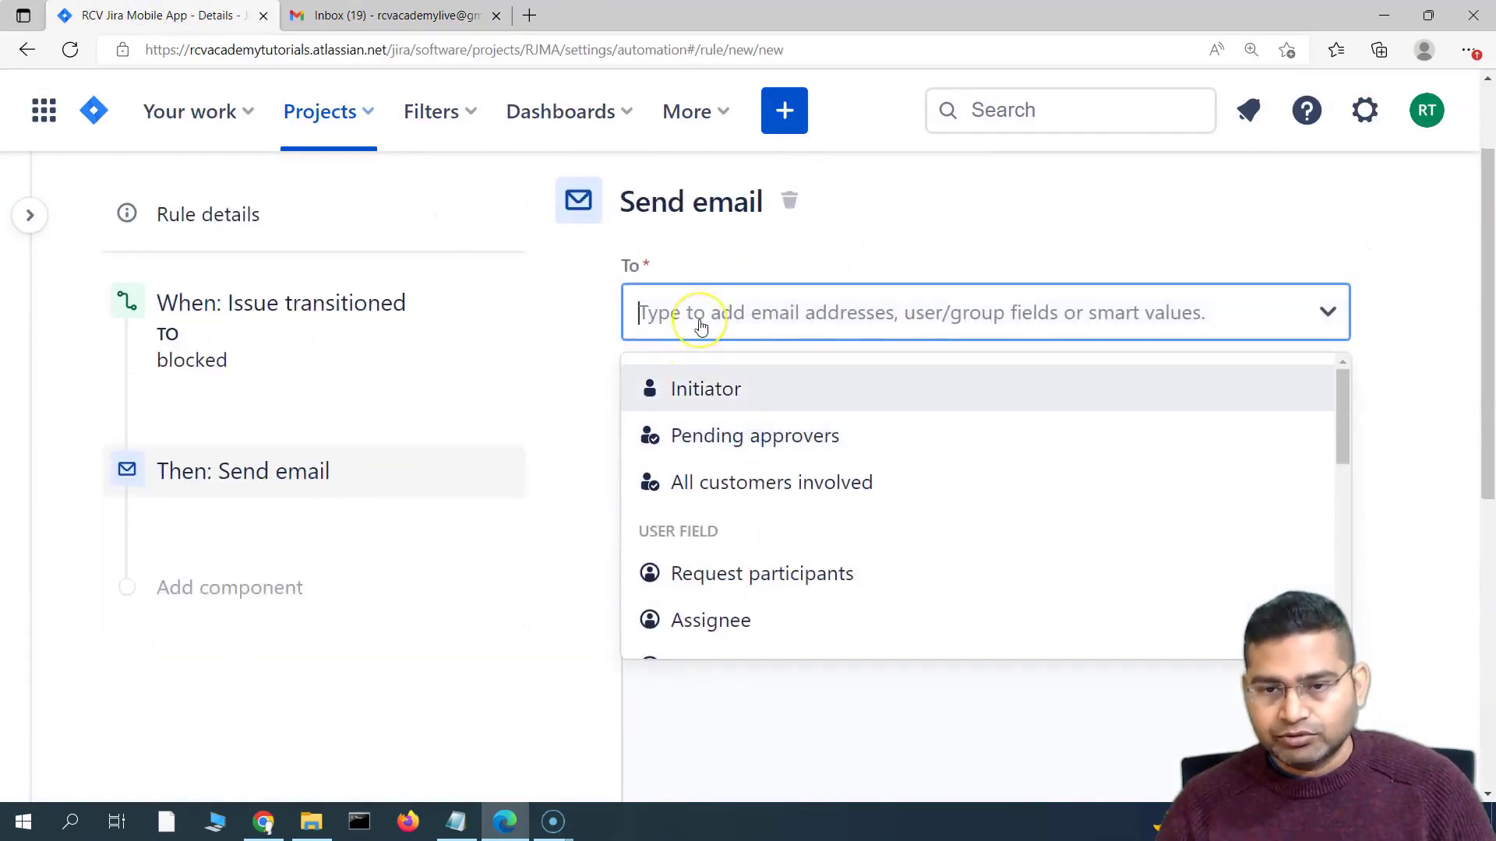
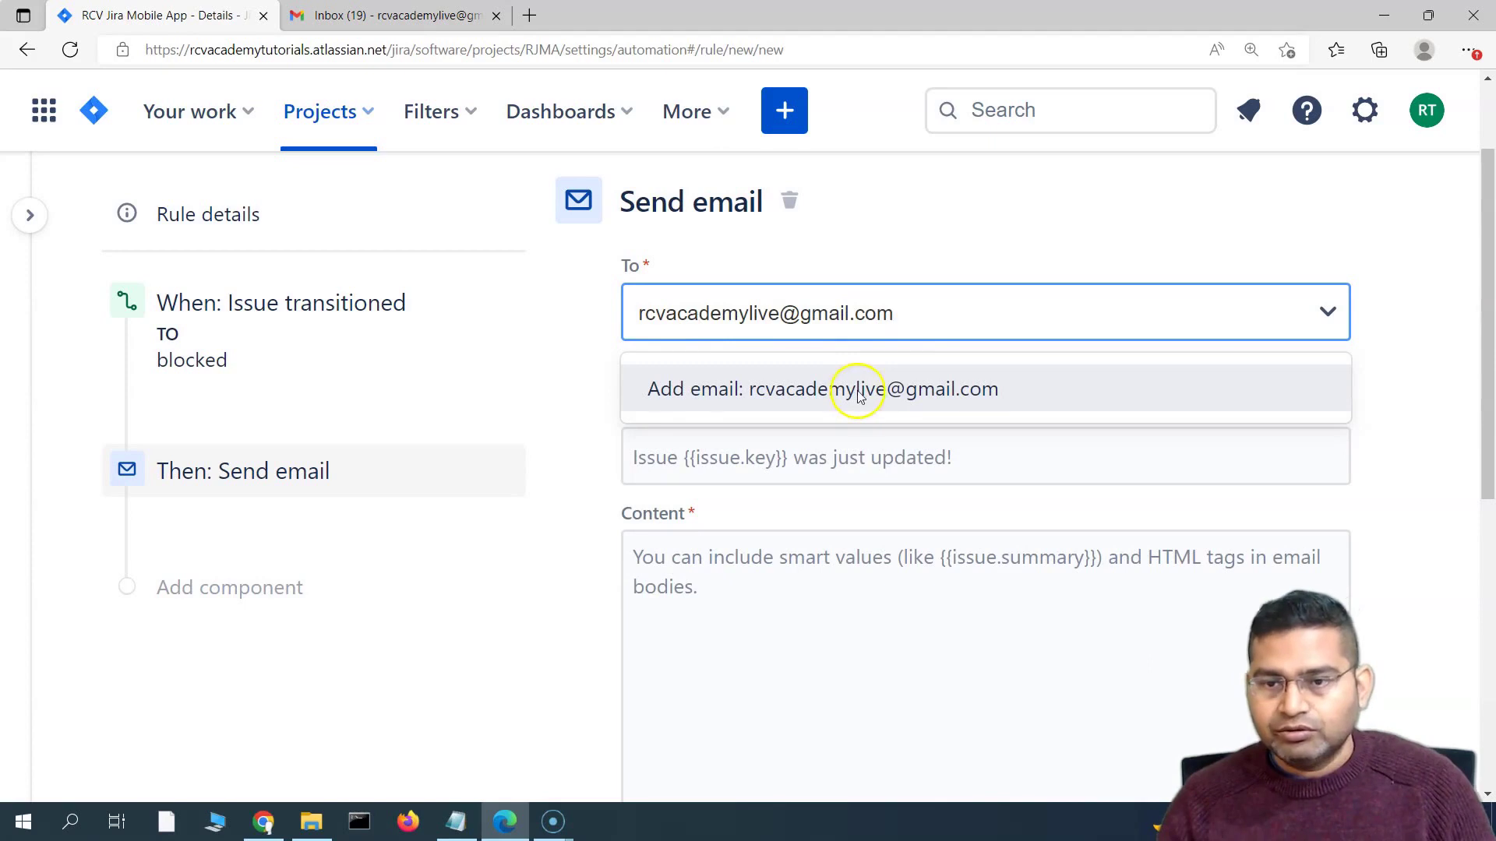
key("Return")
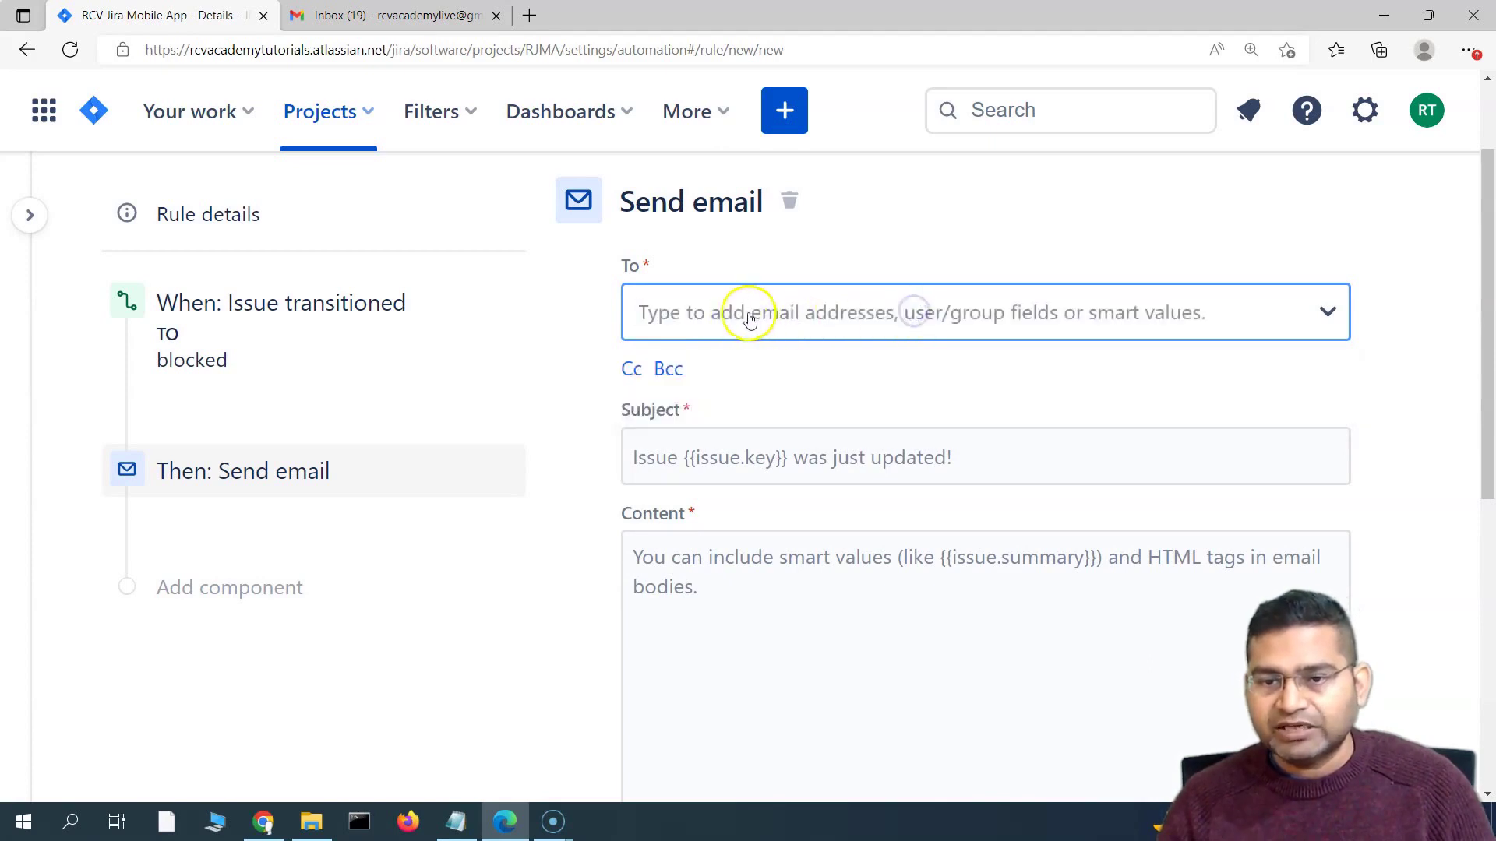
left_click(749, 318)
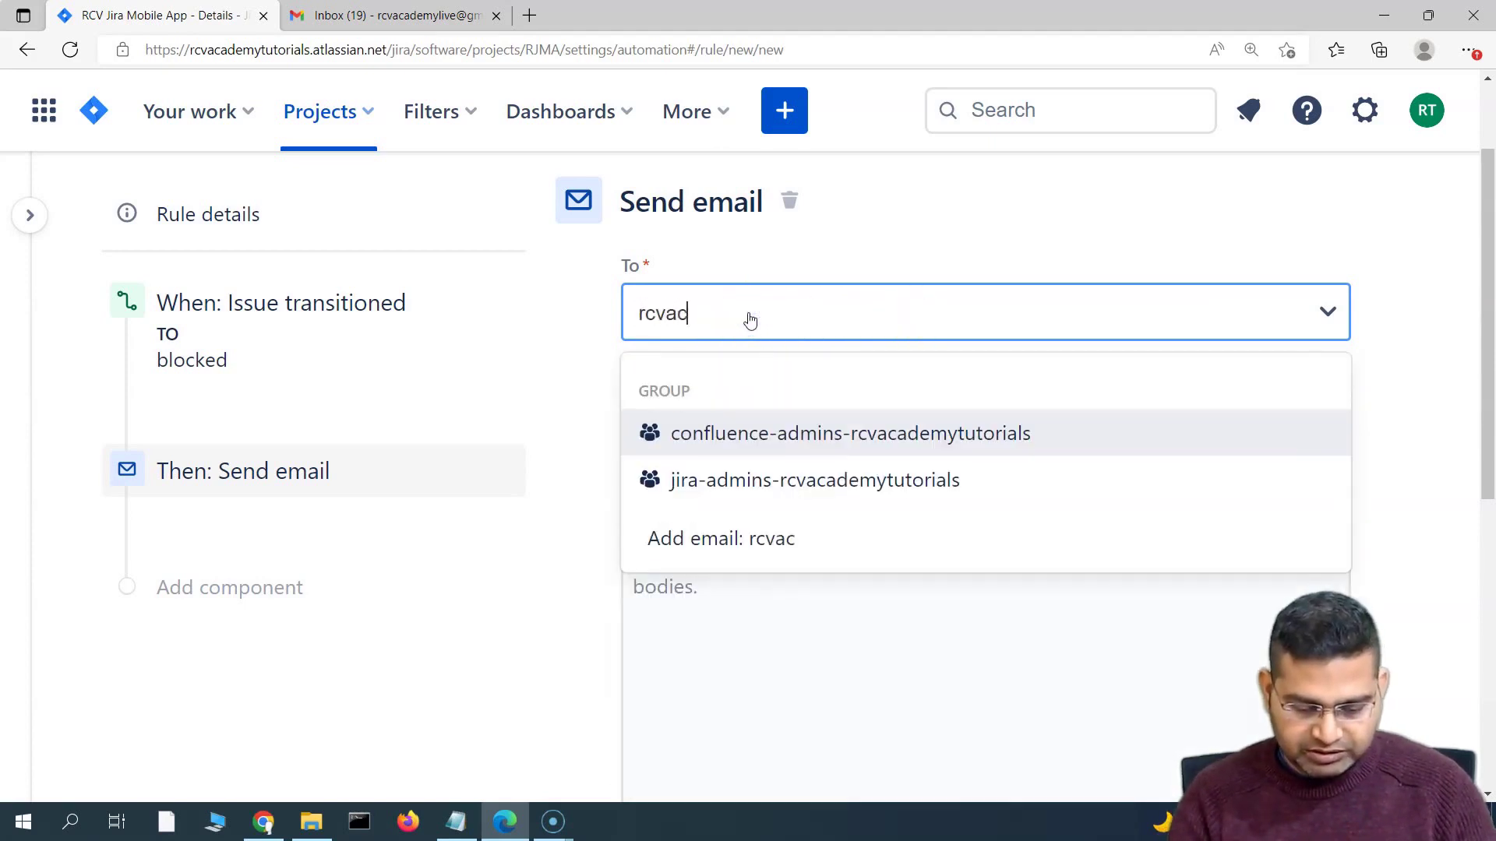
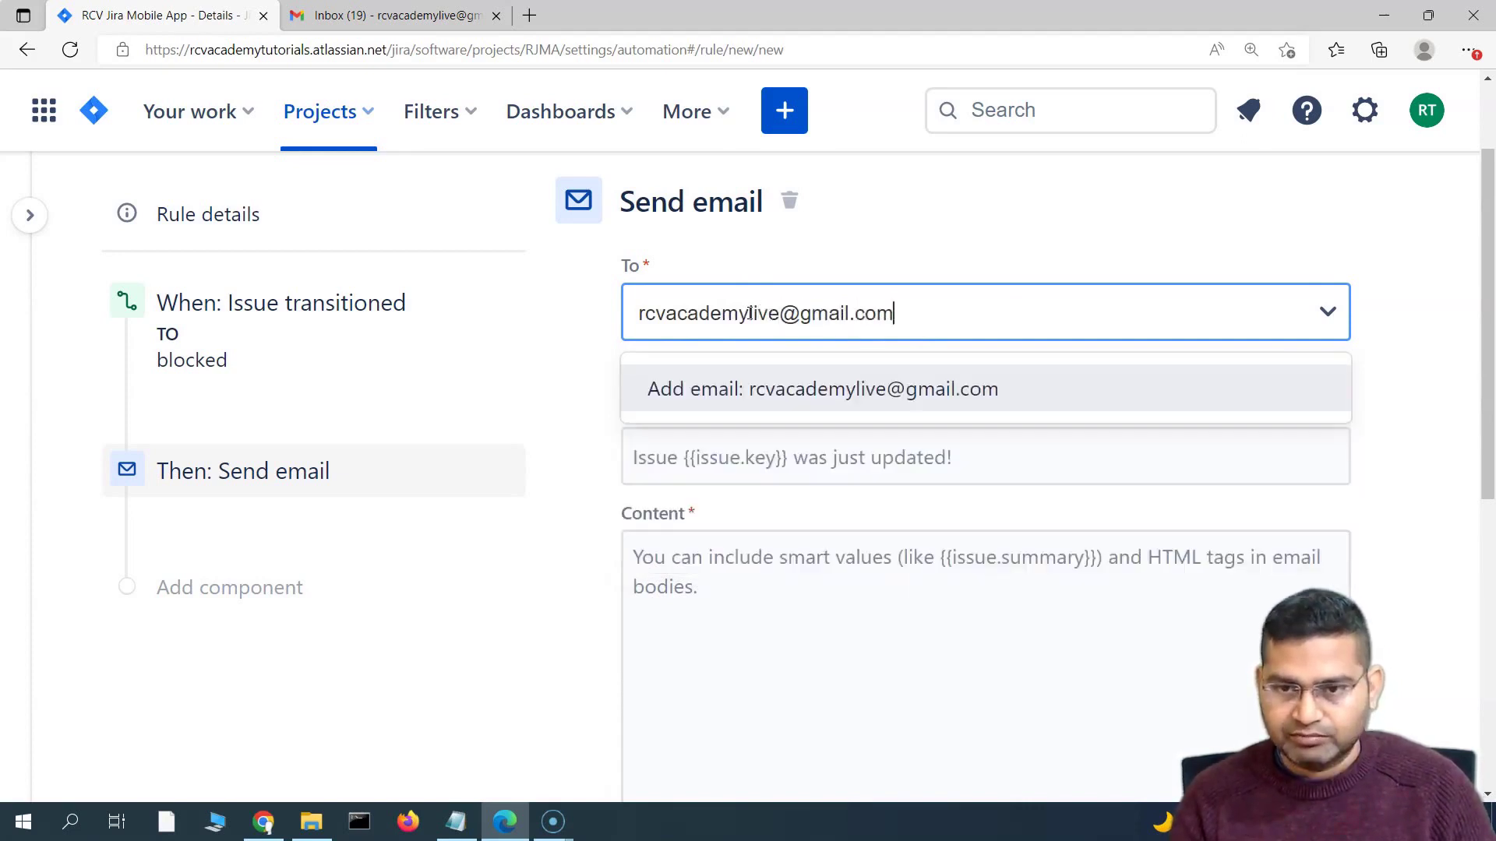
key("Return")
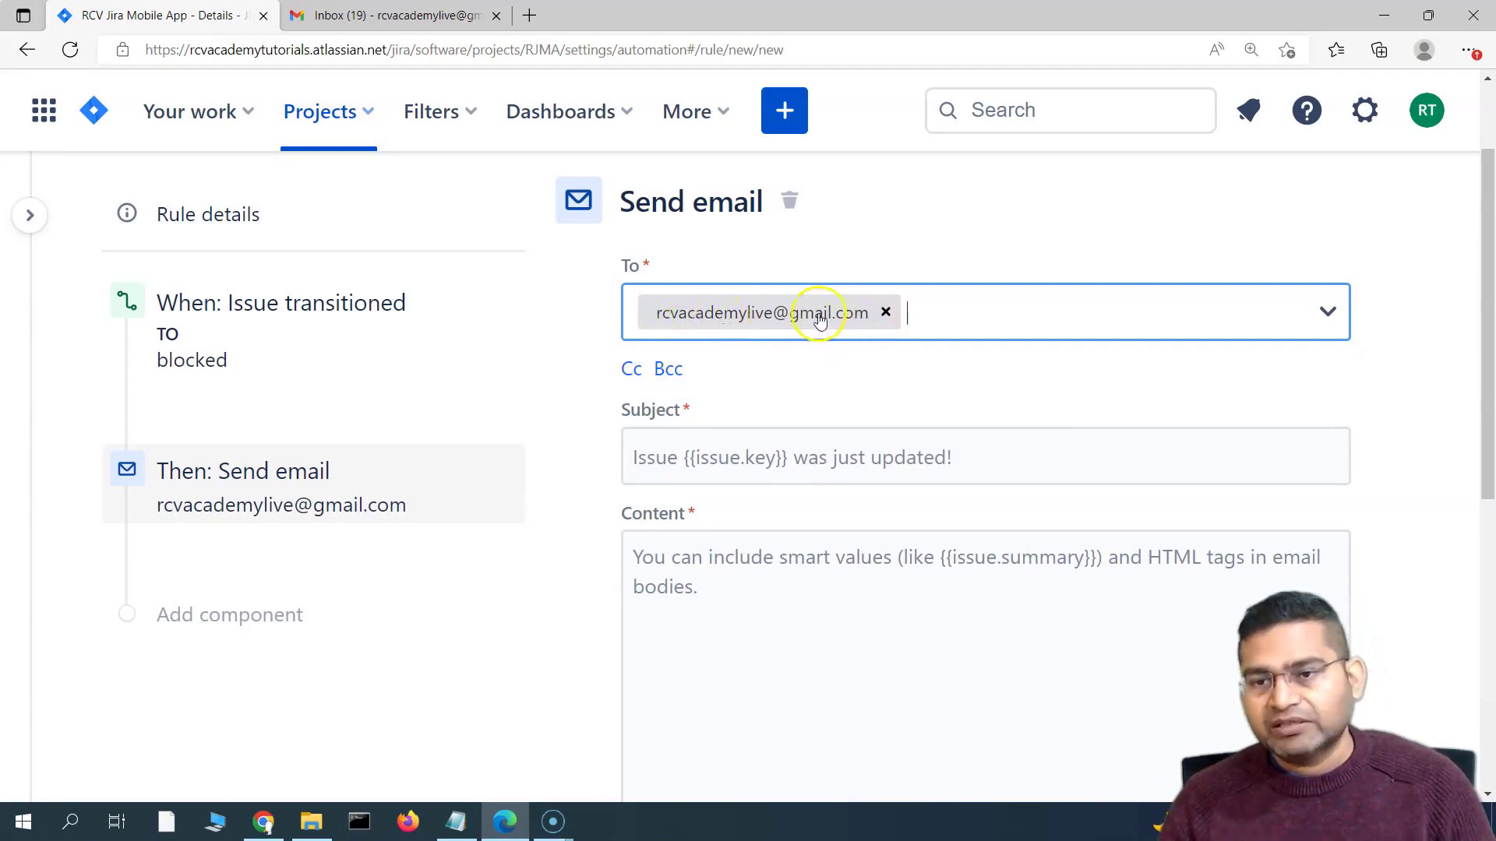
Remove the Gmail address recipient and browse the To list's user fields and groups
left_click(885, 313)
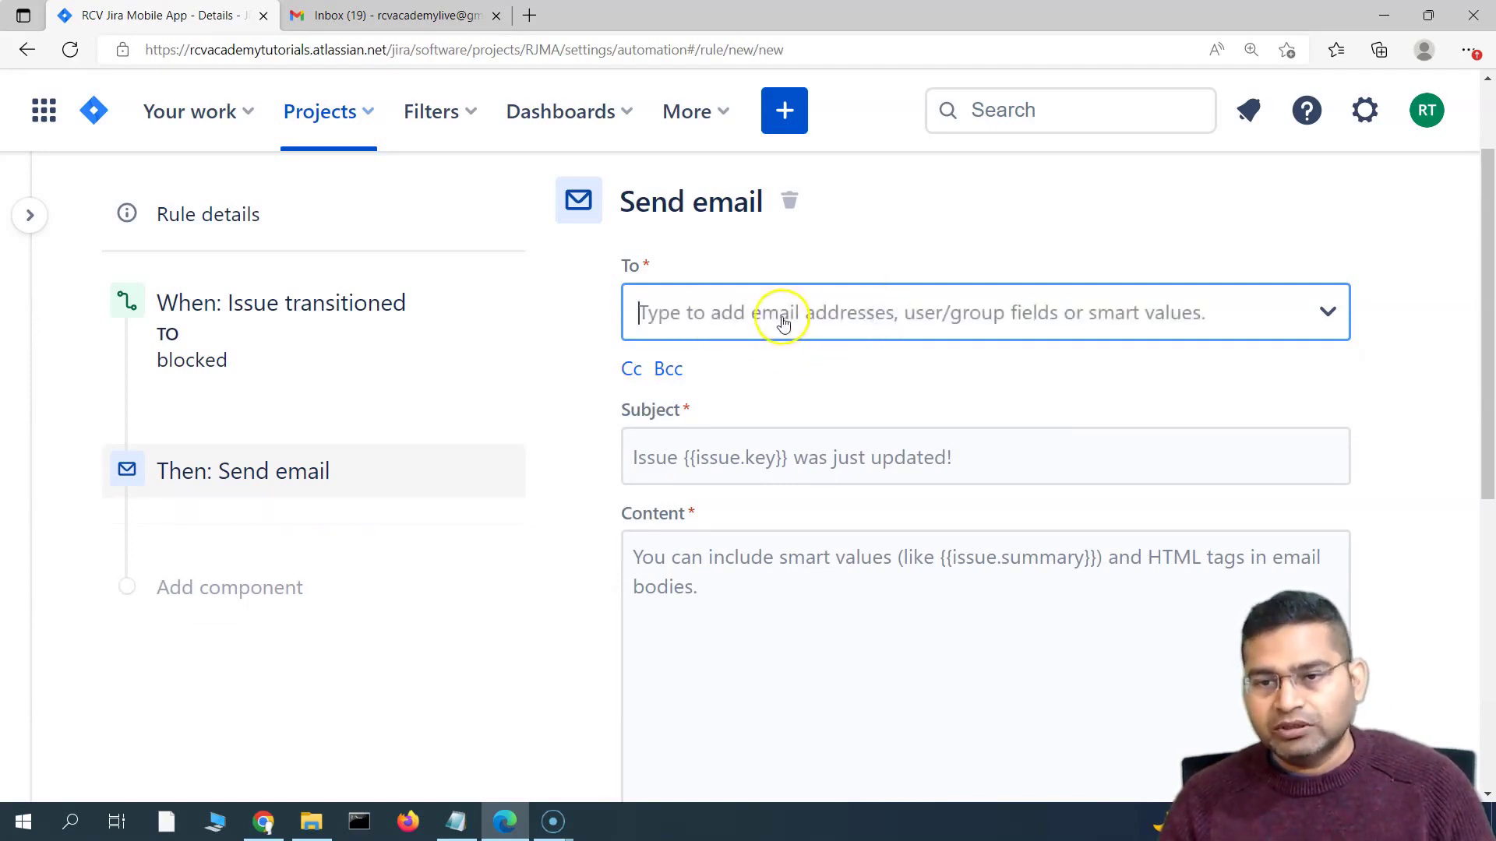
left_click(1332, 314)
scroll(1091, 367, "down", 1)
scroll(1018, 434, "up", 1)
scroll(1410, 275, "down", 1)
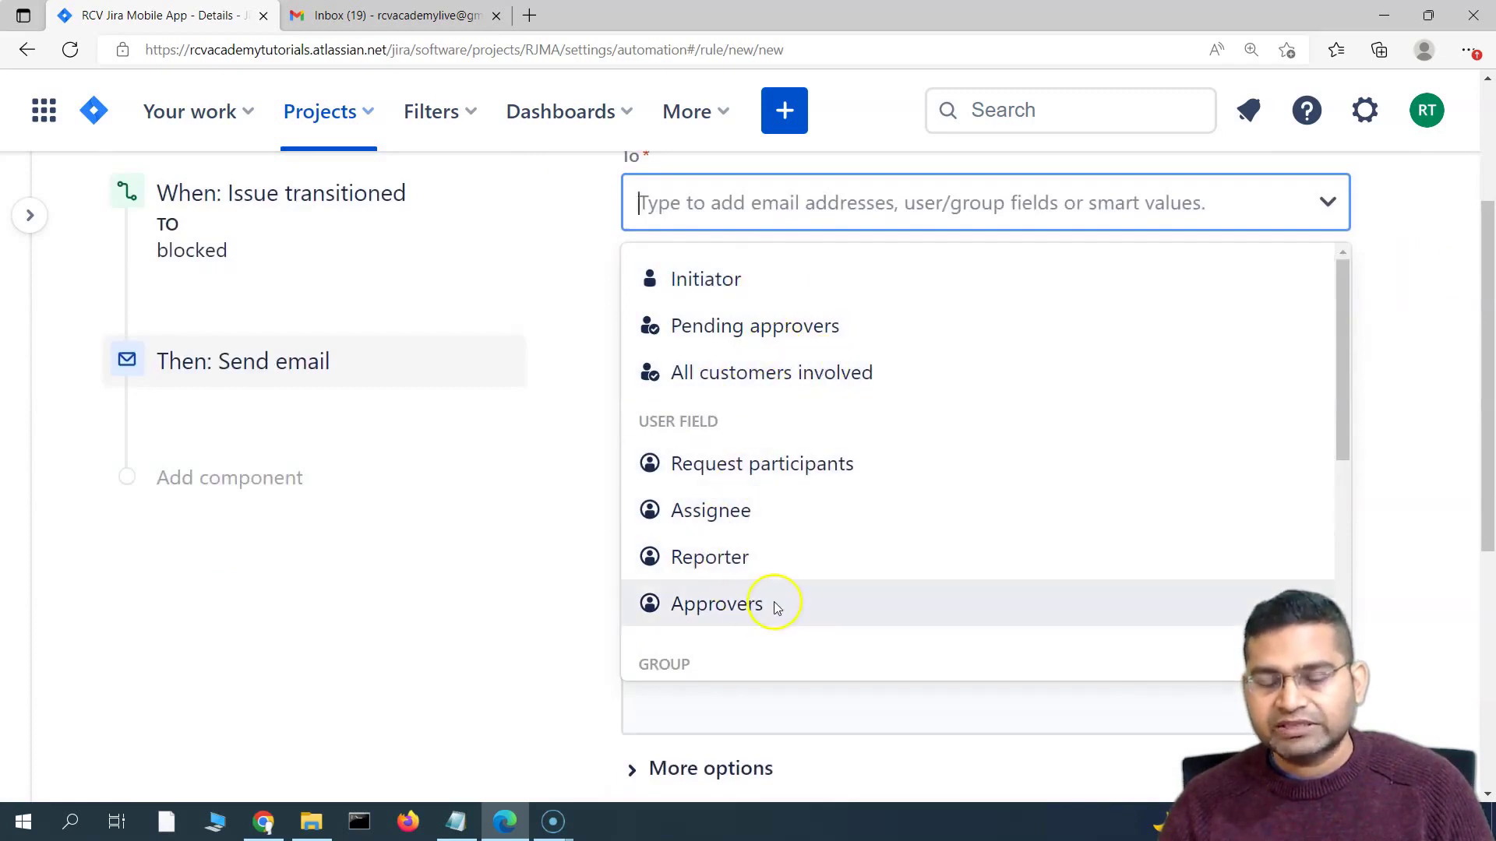
scroll(759, 545, "down", 2)
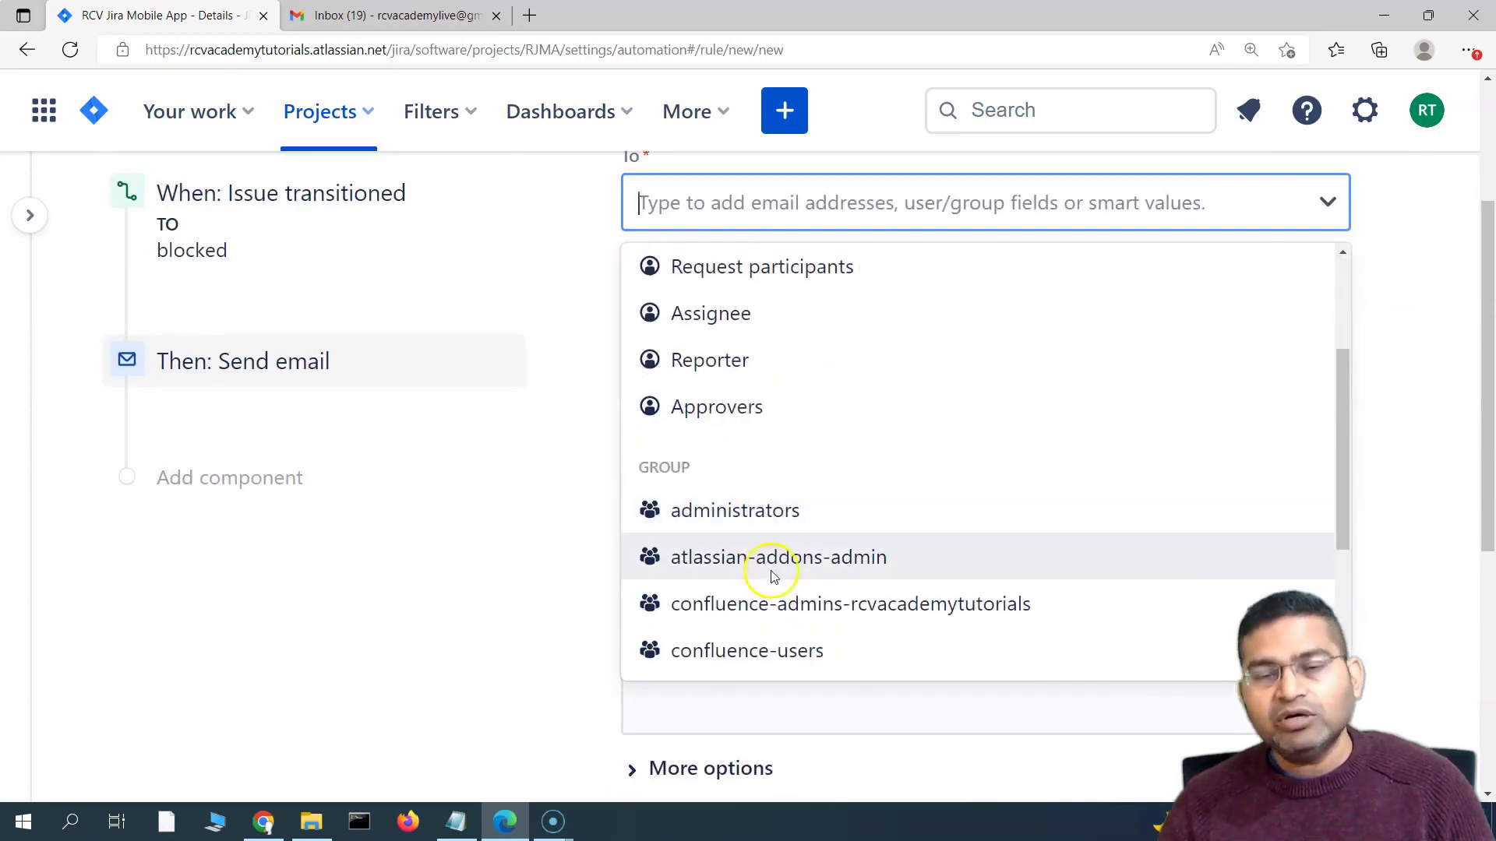
scroll(778, 607, "down", 1)
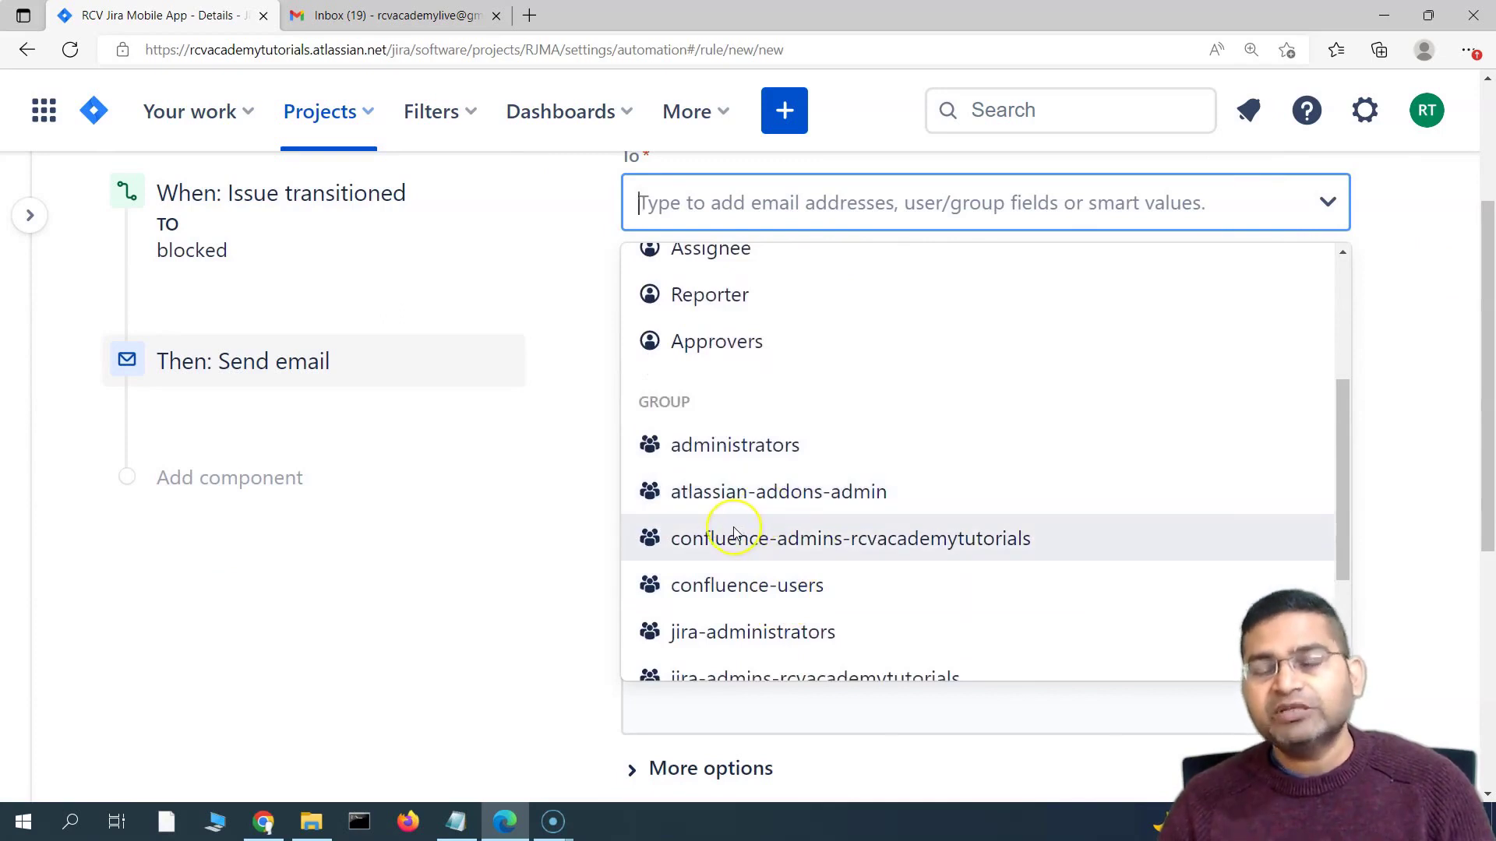
scroll(833, 581, "down", 1)
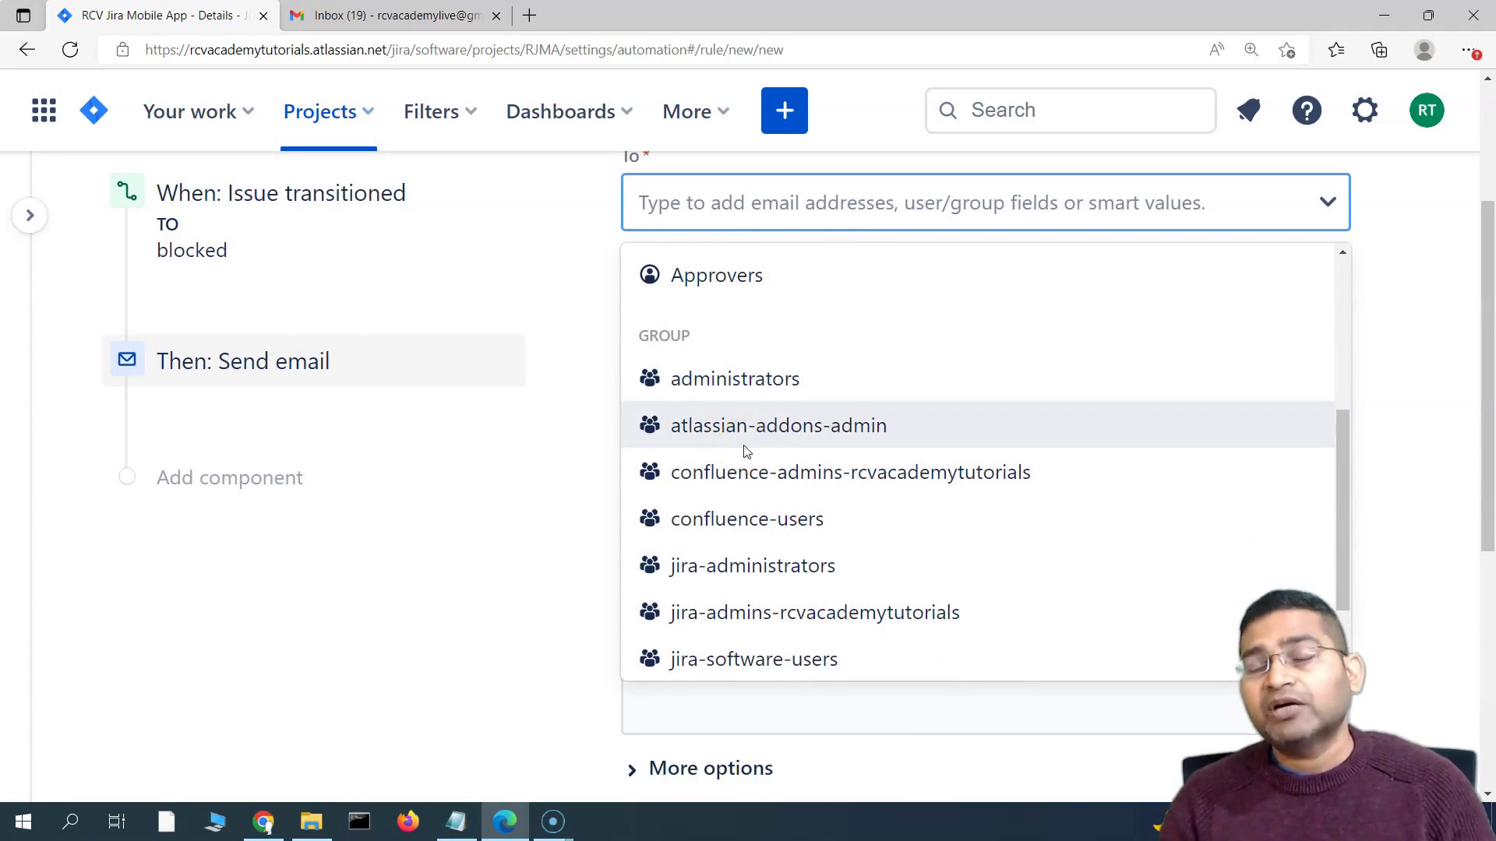
scroll(791, 491, "down", 2)
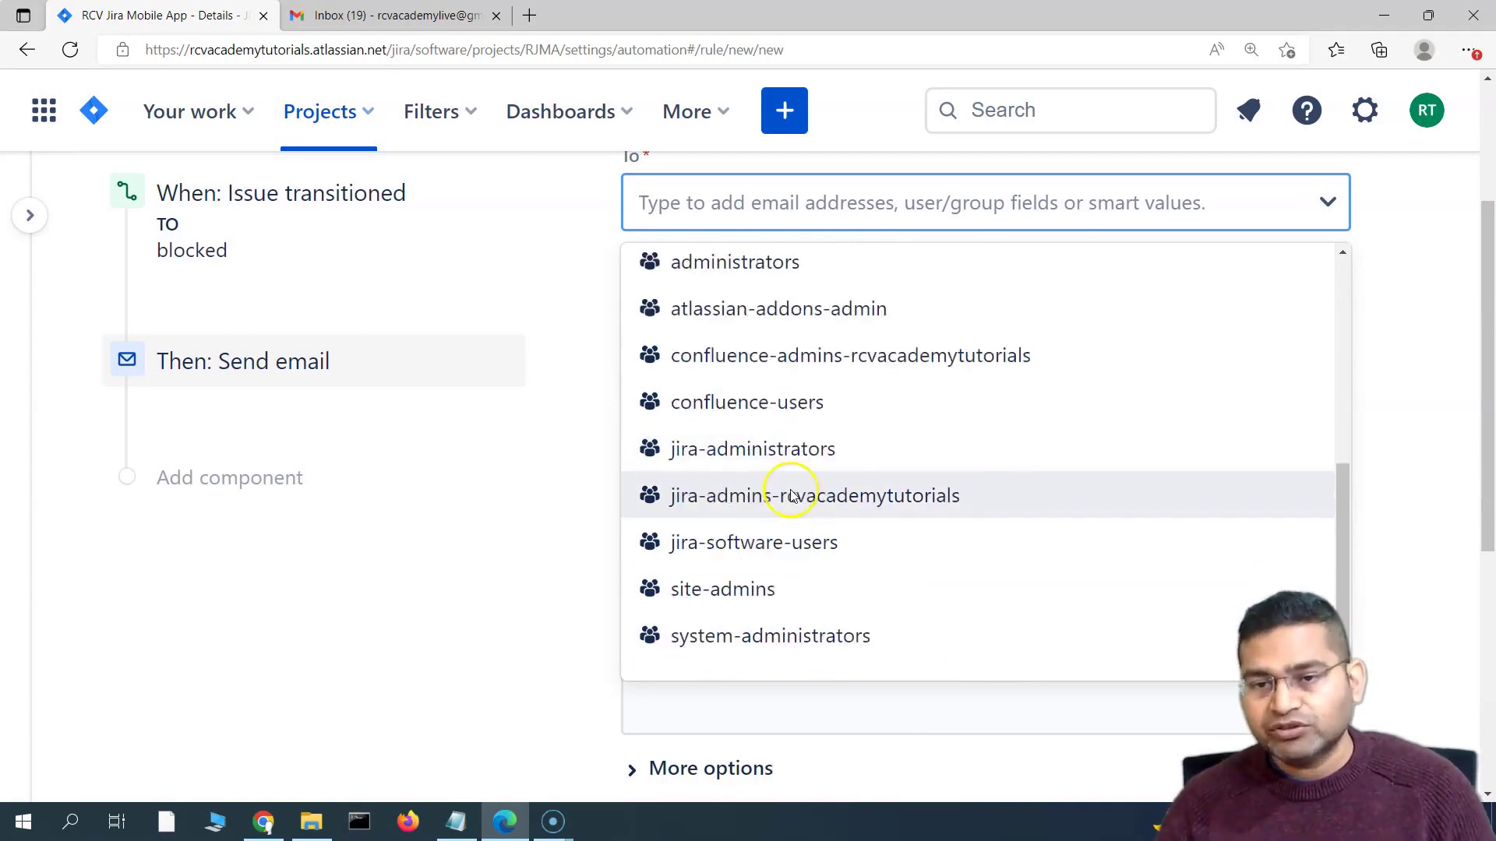
scroll(853, 660, "up", 1)
scroll(853, 660, "up", 3)
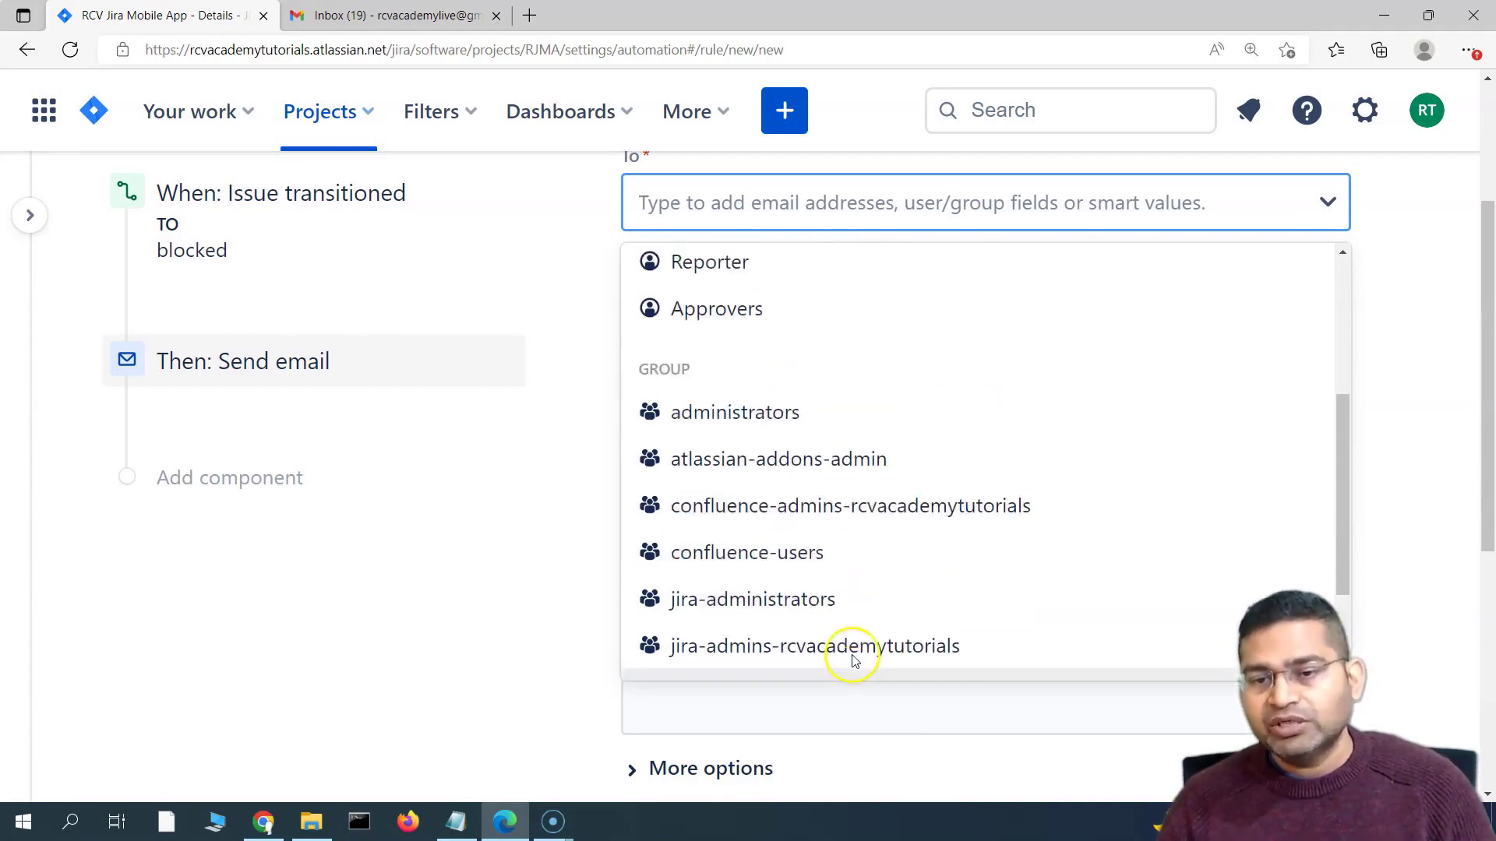
scroll(771, 530, "up", 2)
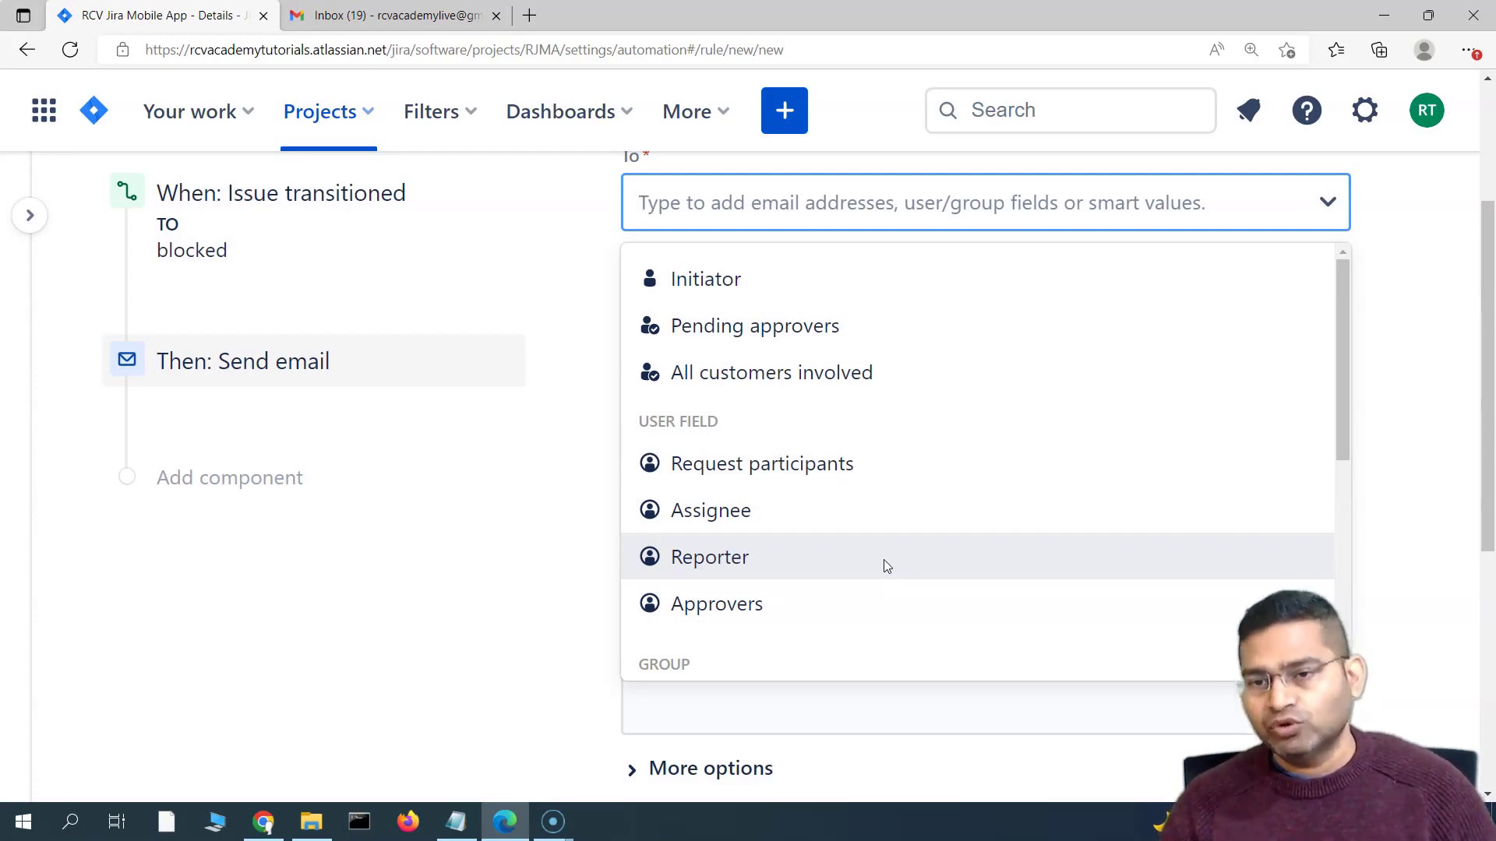
Re-enter the Gmail test address as the Send email recipient
left_click(740, 205)
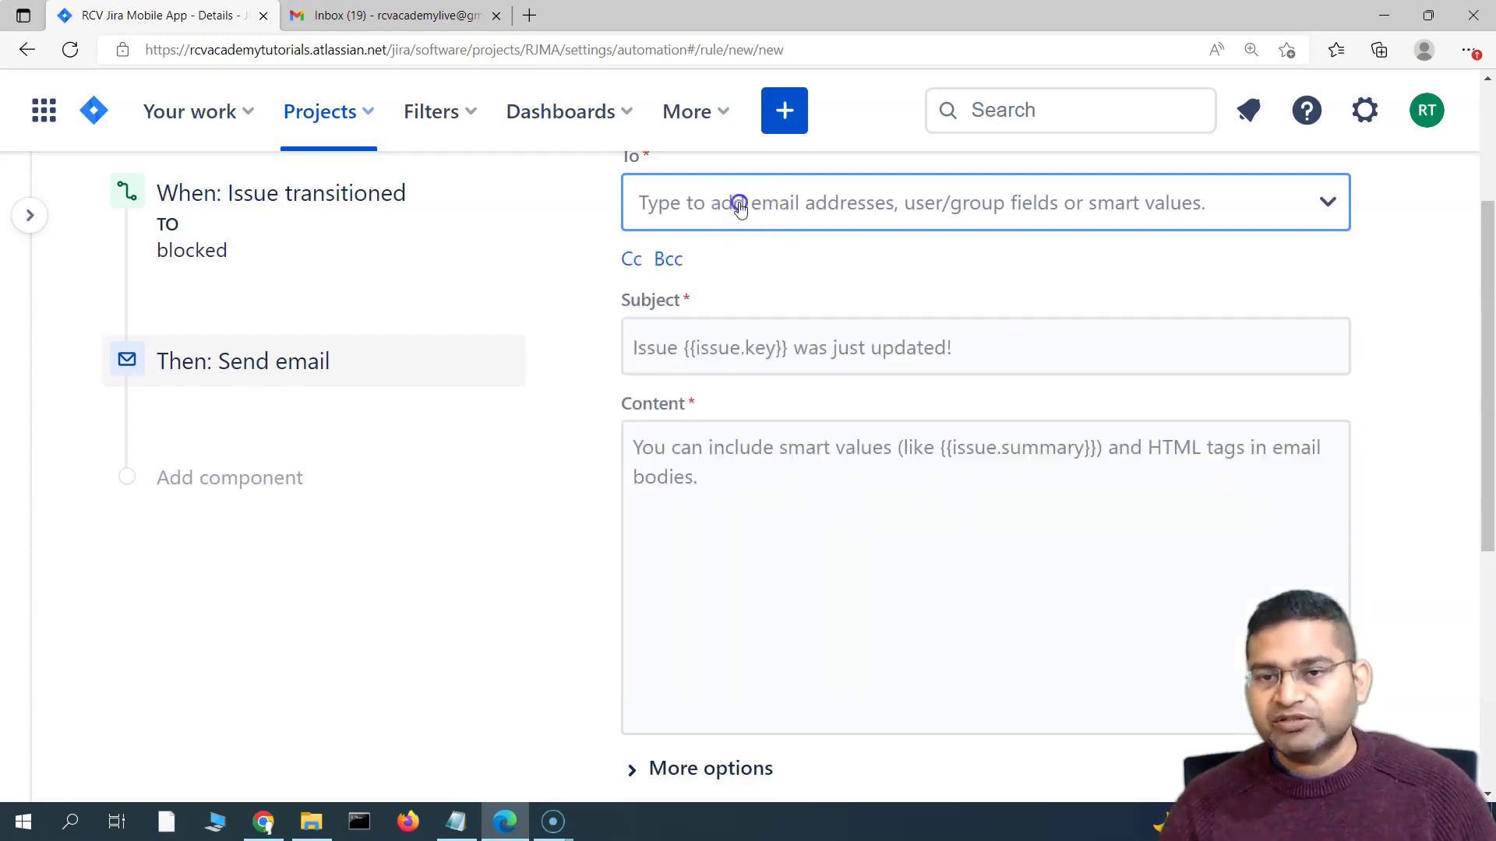
scroll(729, 206, "up", 1)
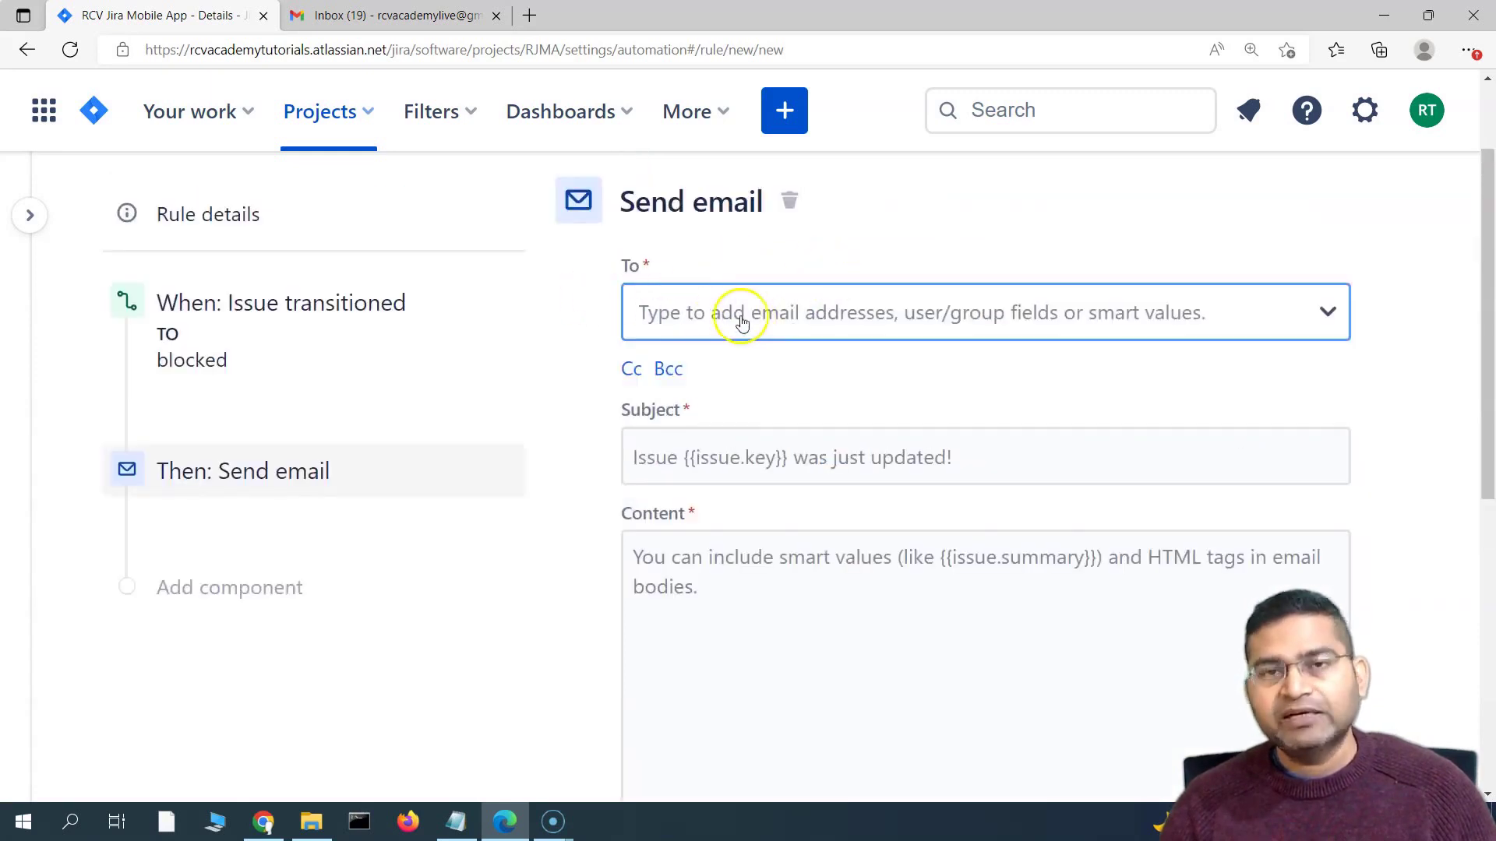
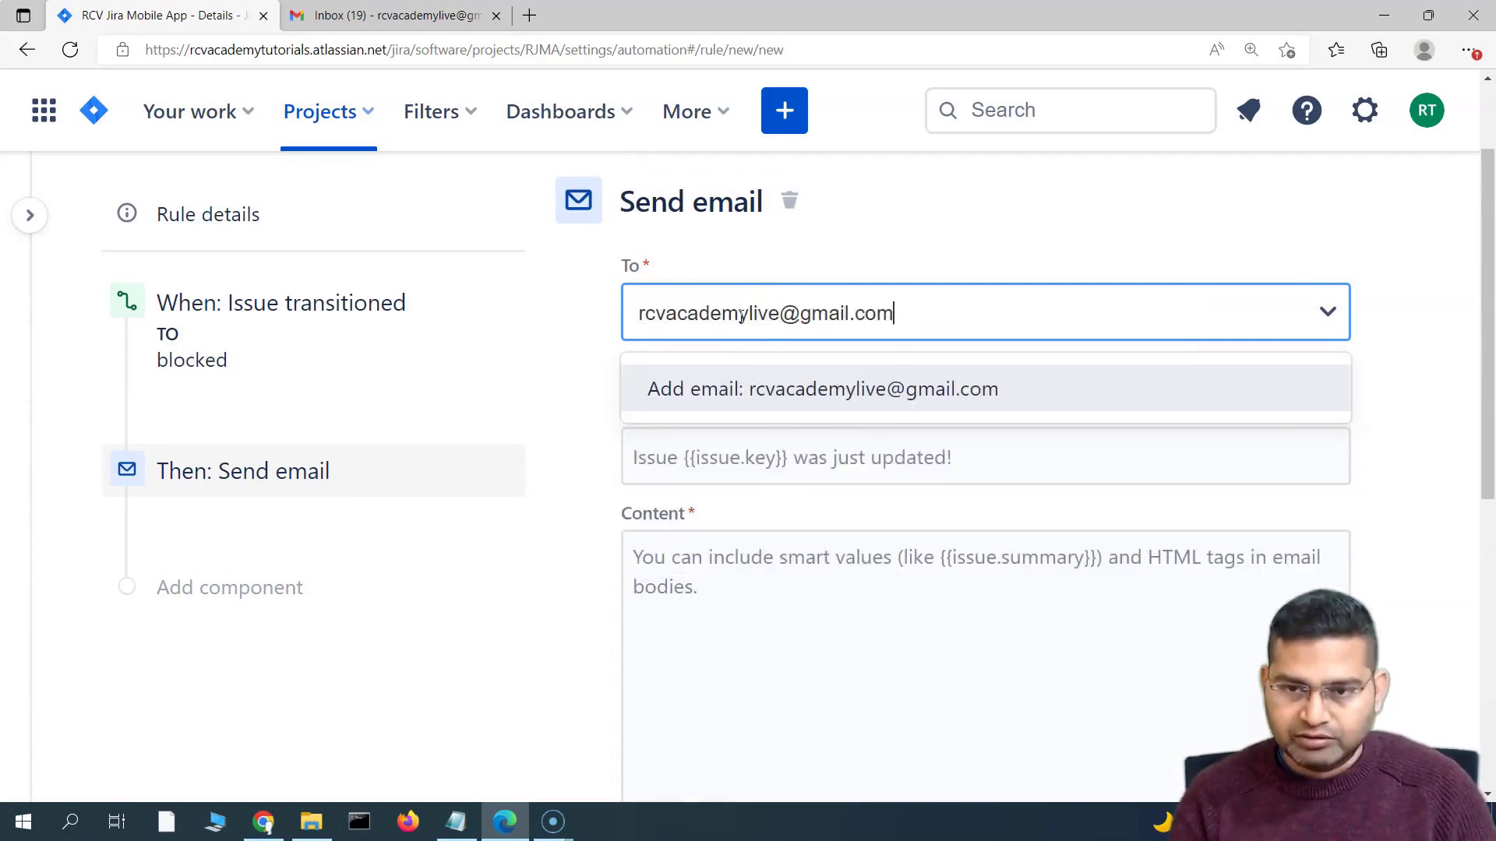
key("Return")
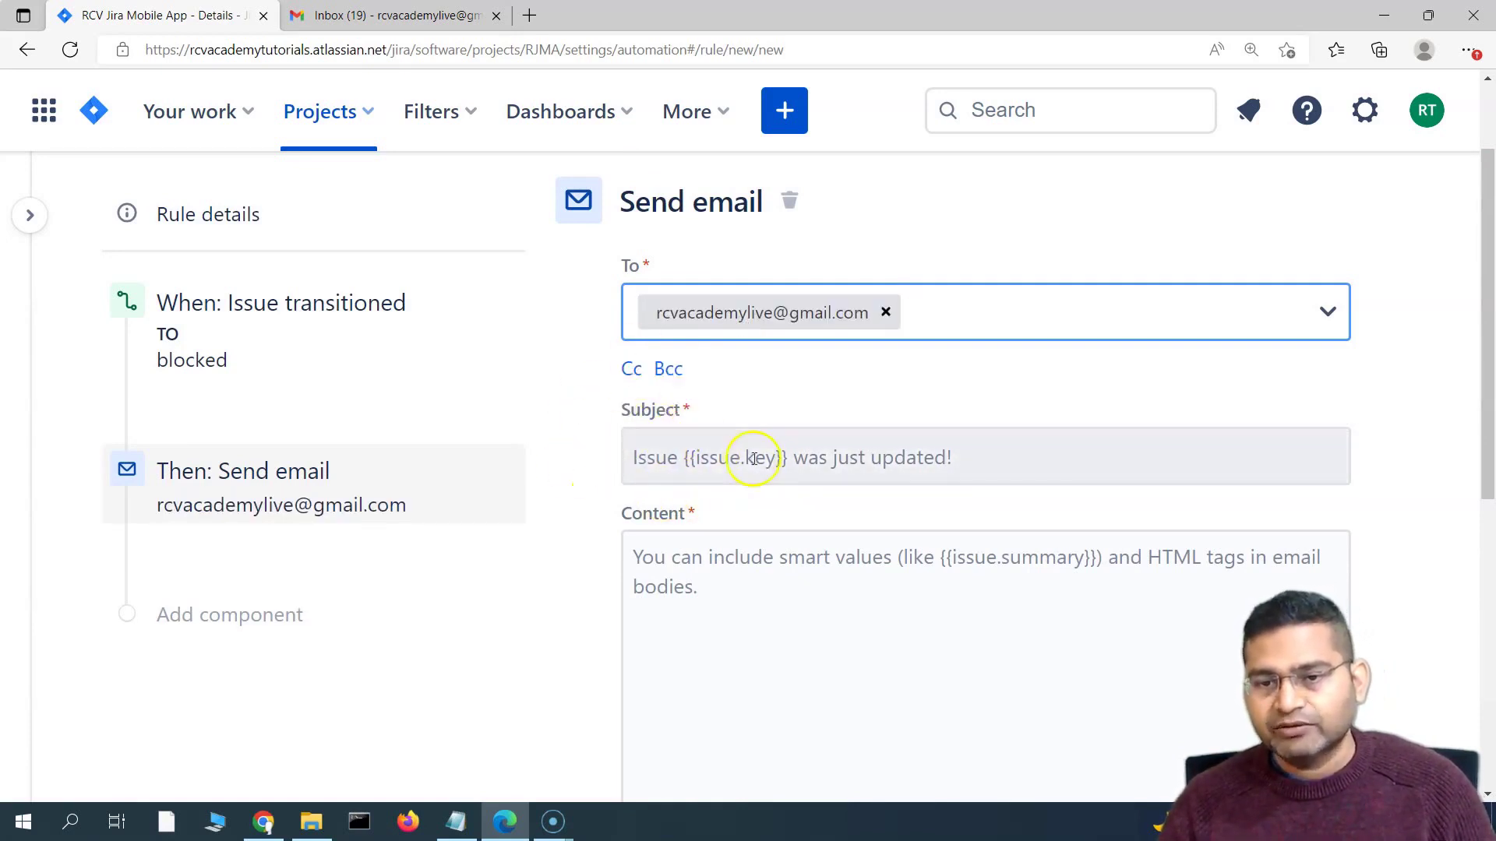
scroll(754, 458, "down", 1)
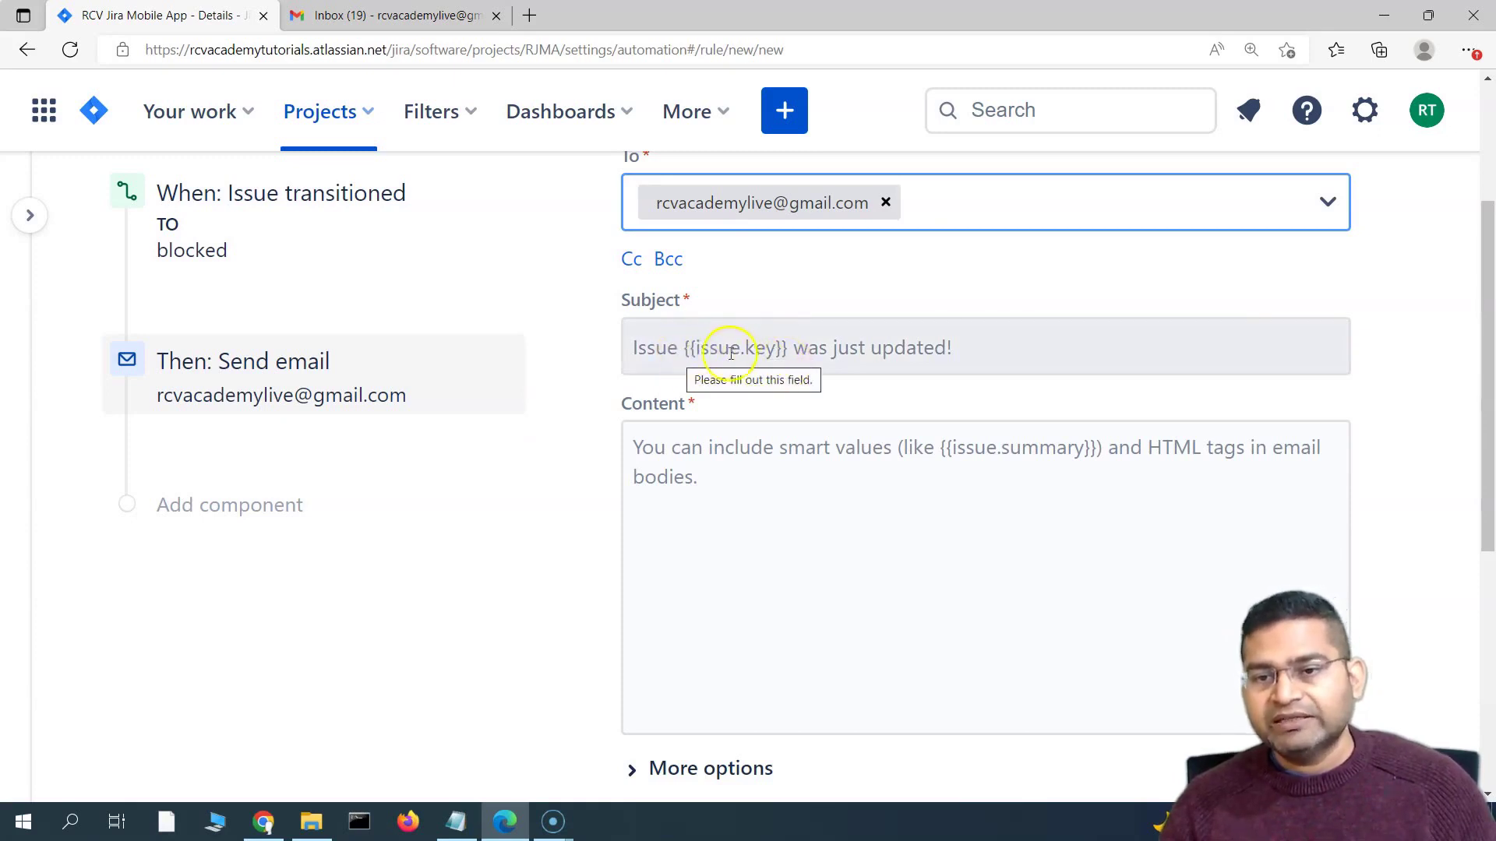
Fill the email subject with 'Issue {{issue.key}} is blocked' and select it
left_click(638, 347)
type("Issue {{issue.key}} is blocked")
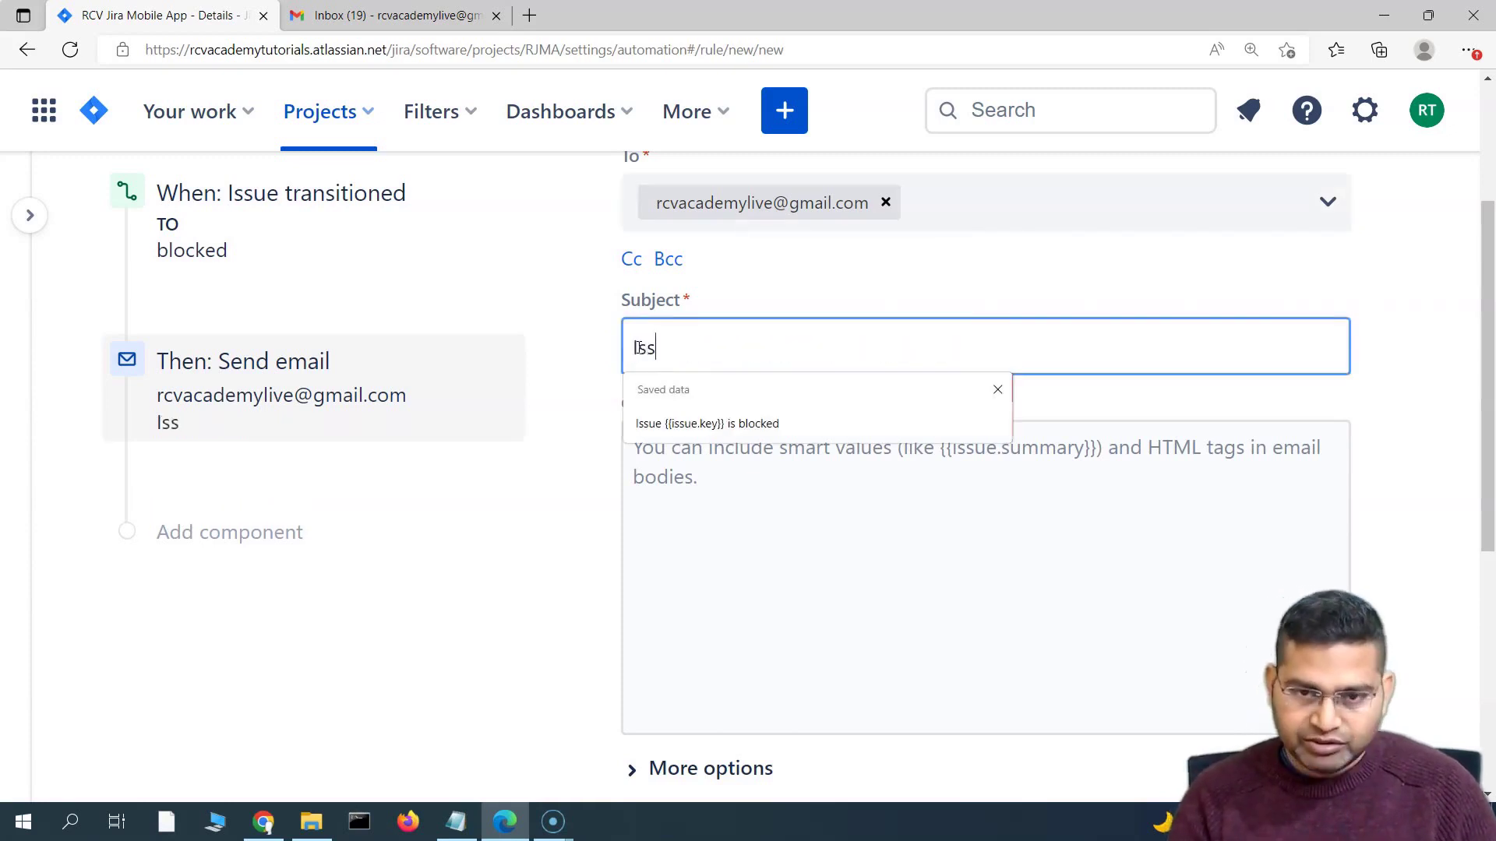
left_click(751, 423)
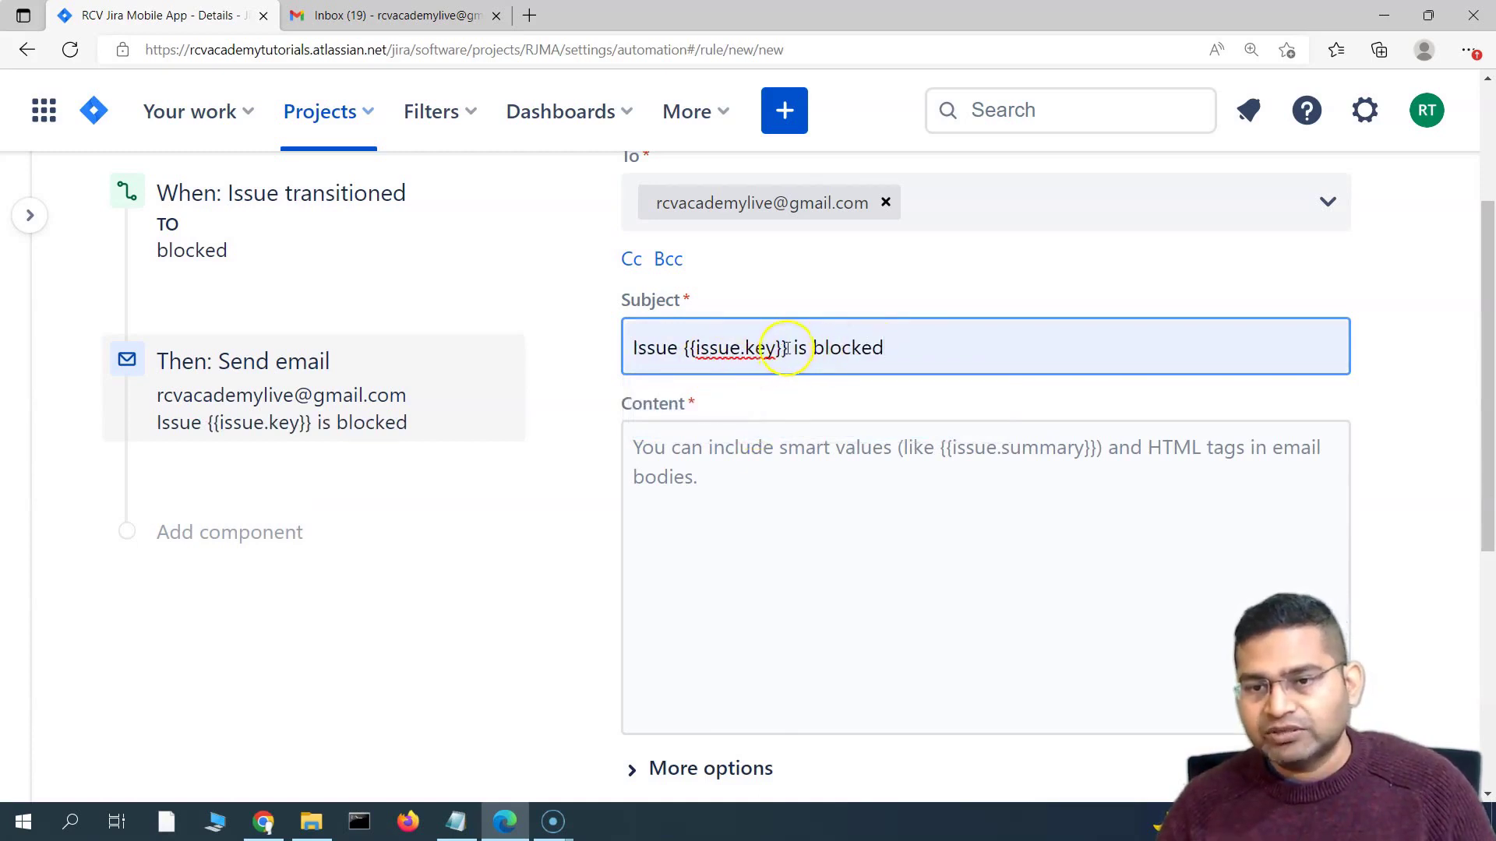
left_click_drag(787, 348, 692, 343)
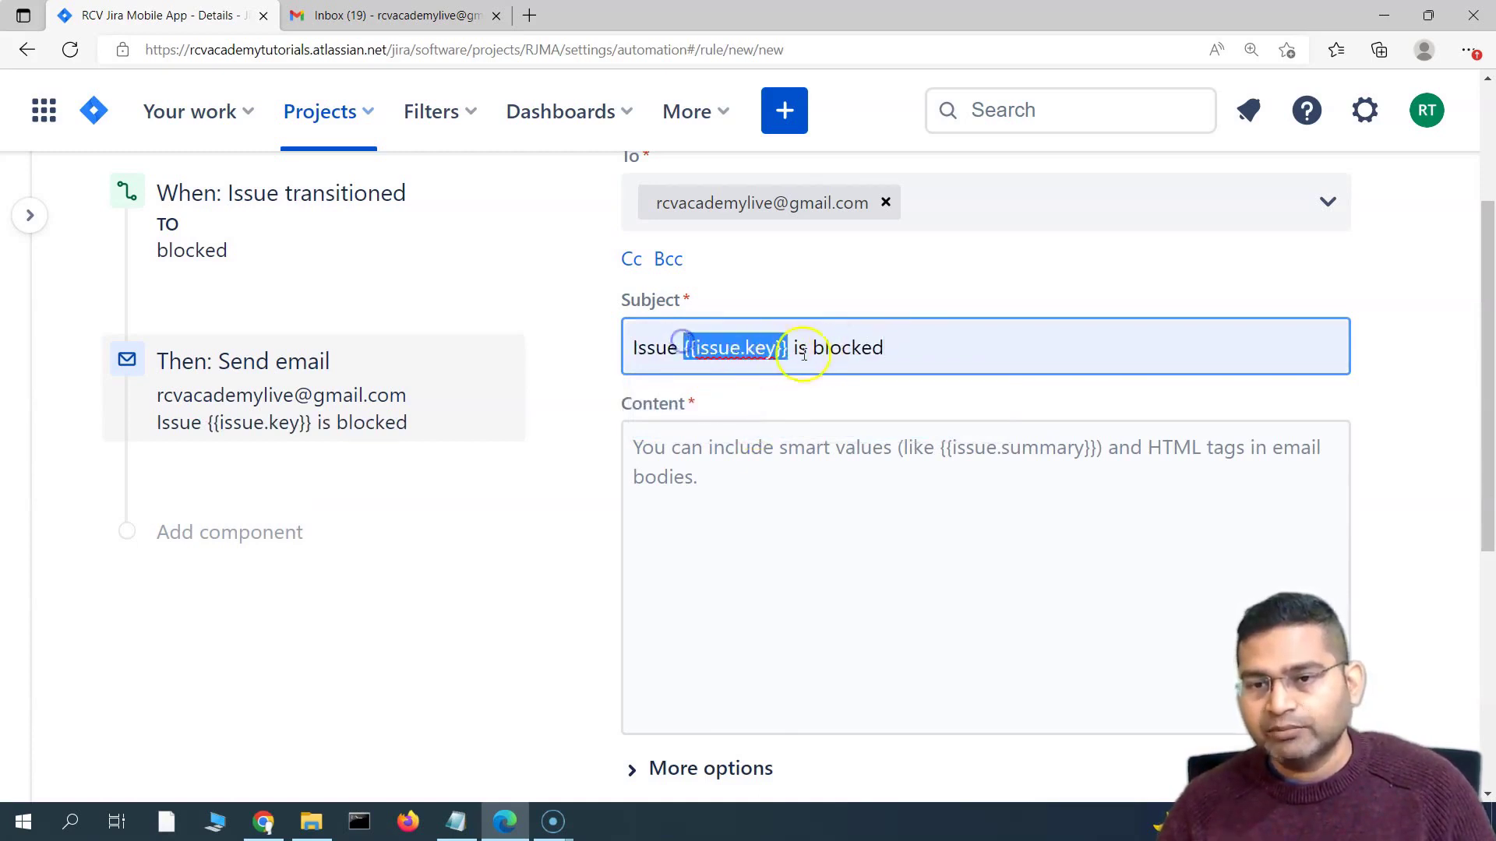
left_click(919, 348)
key("ctrl+shift+Left")
key("ctrl+shift+Left")
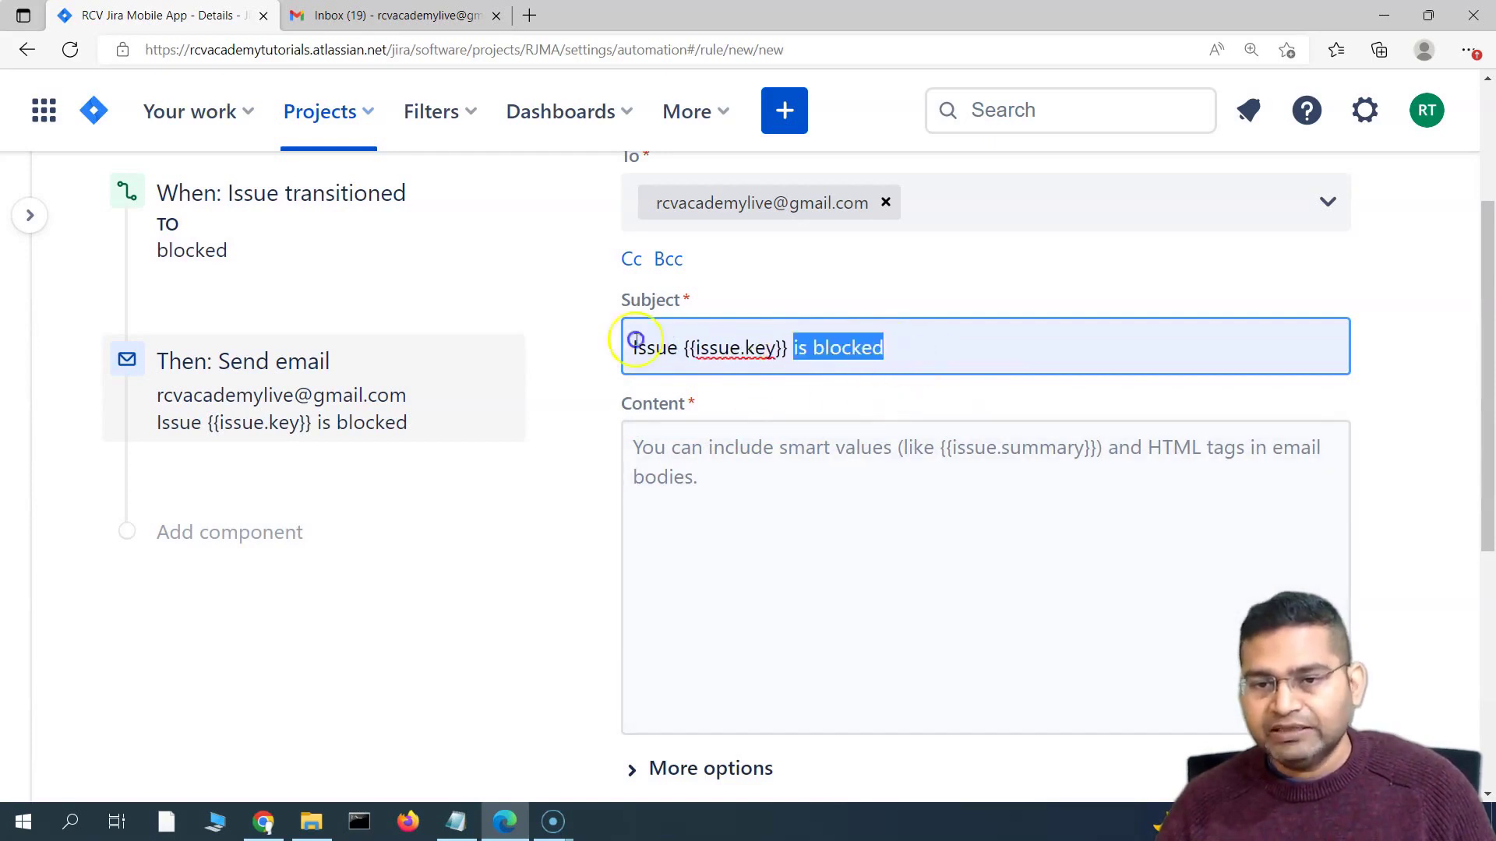
left_click_drag(636, 340, 600, 326)
key("ctrl+c")
Write the body 'Hi There, Issue {{issue.key}} is blocked, please action.'
left_click(724, 473)
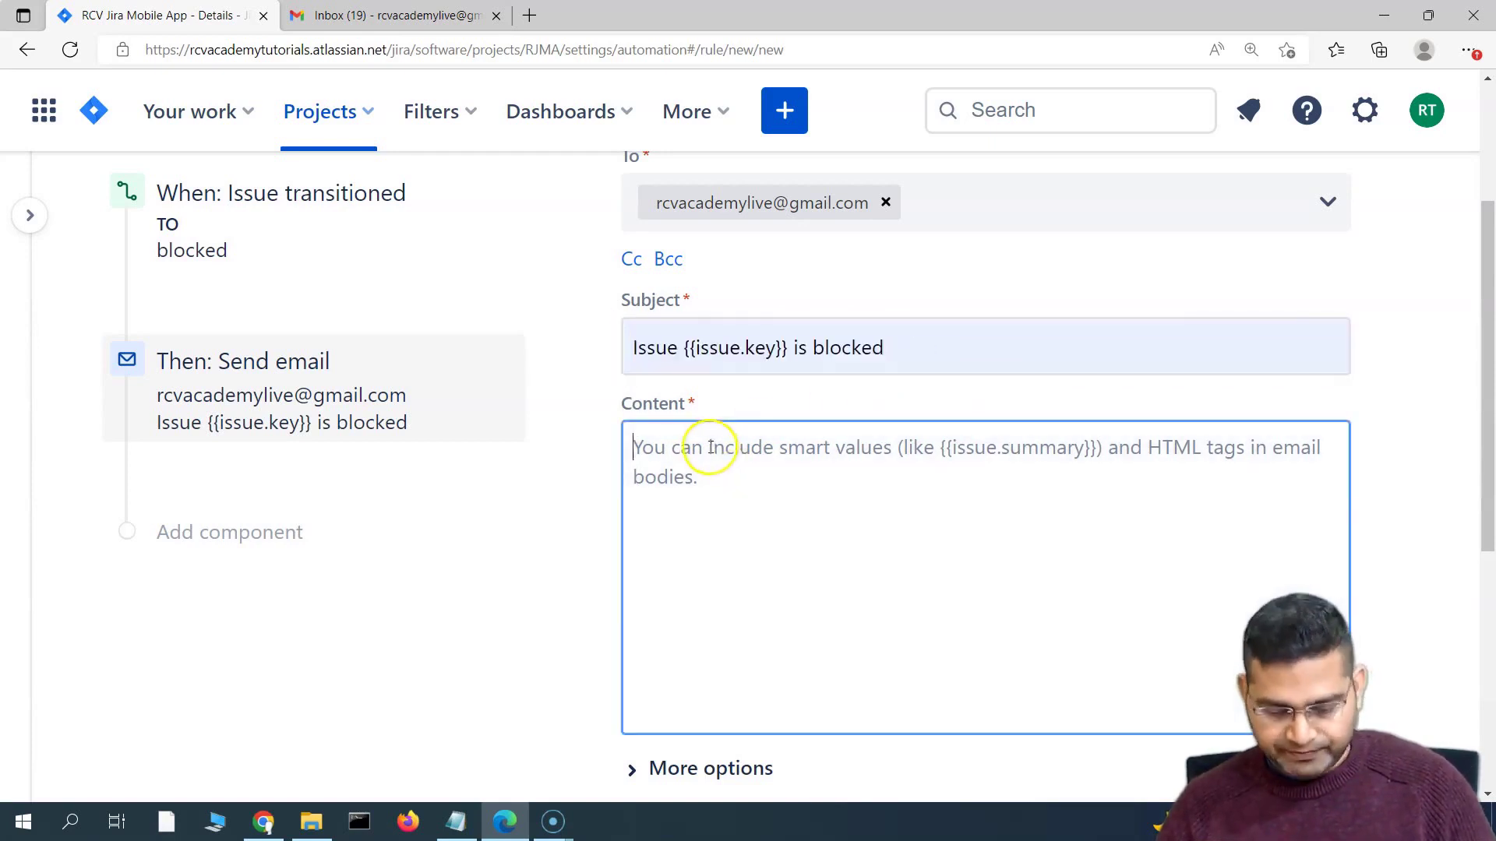
key("ctrl+v")
left_click(632, 450)
type("Hi")
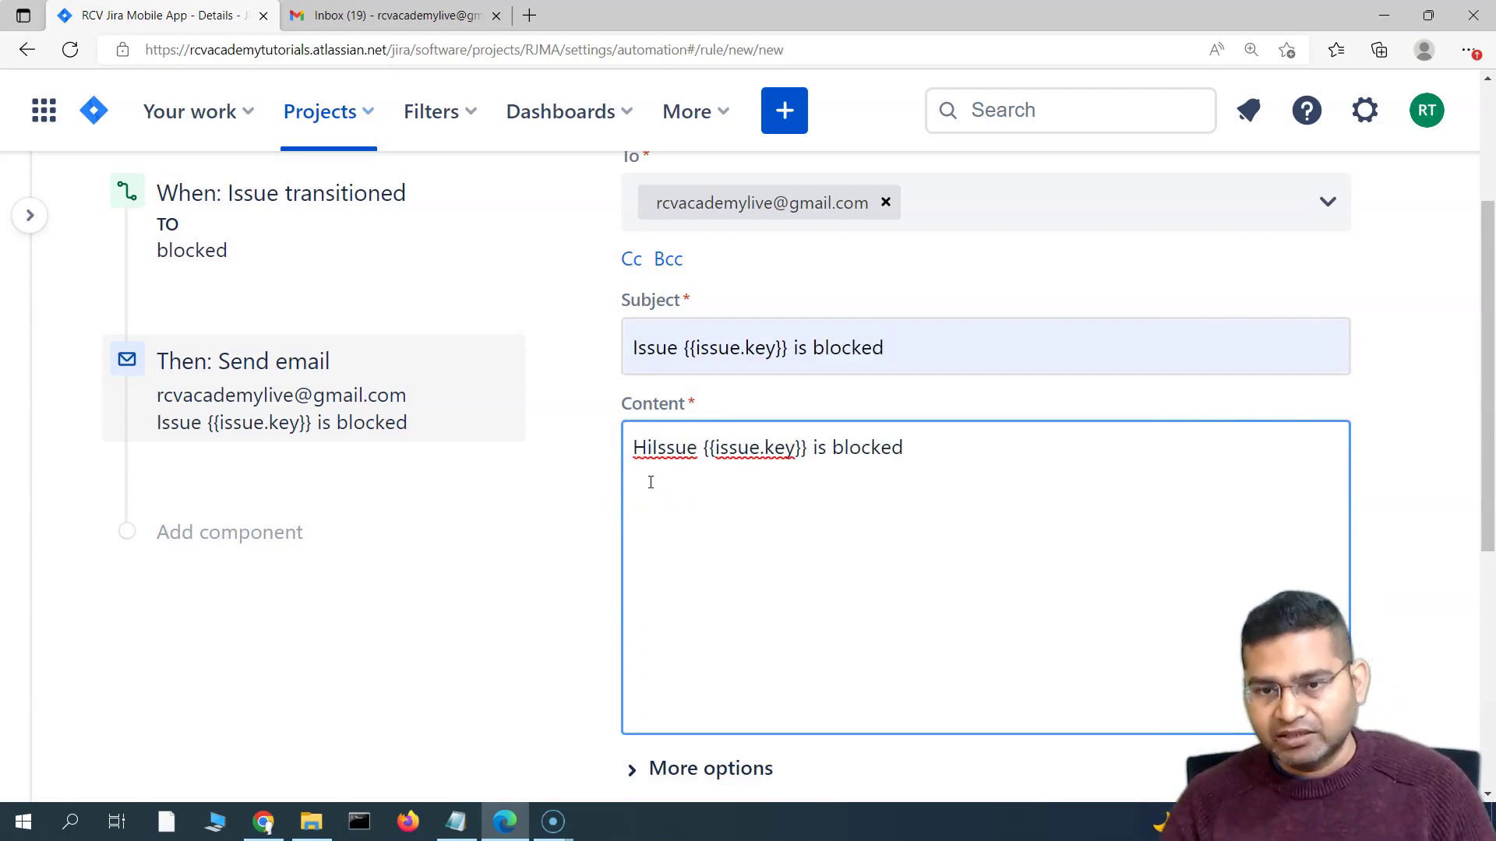
type(" There")
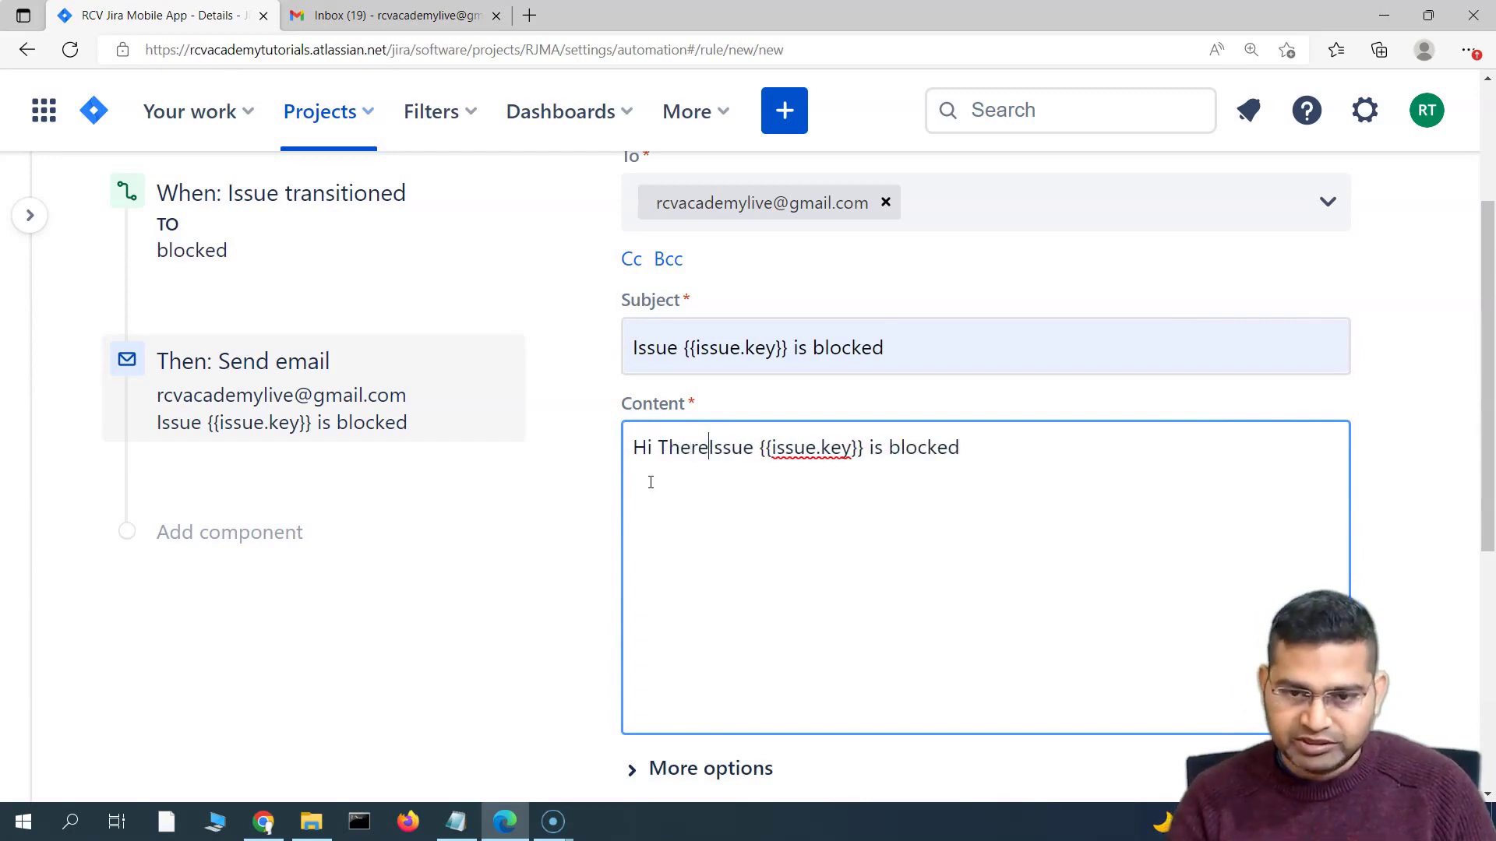
type(",")
left_click(998, 449)
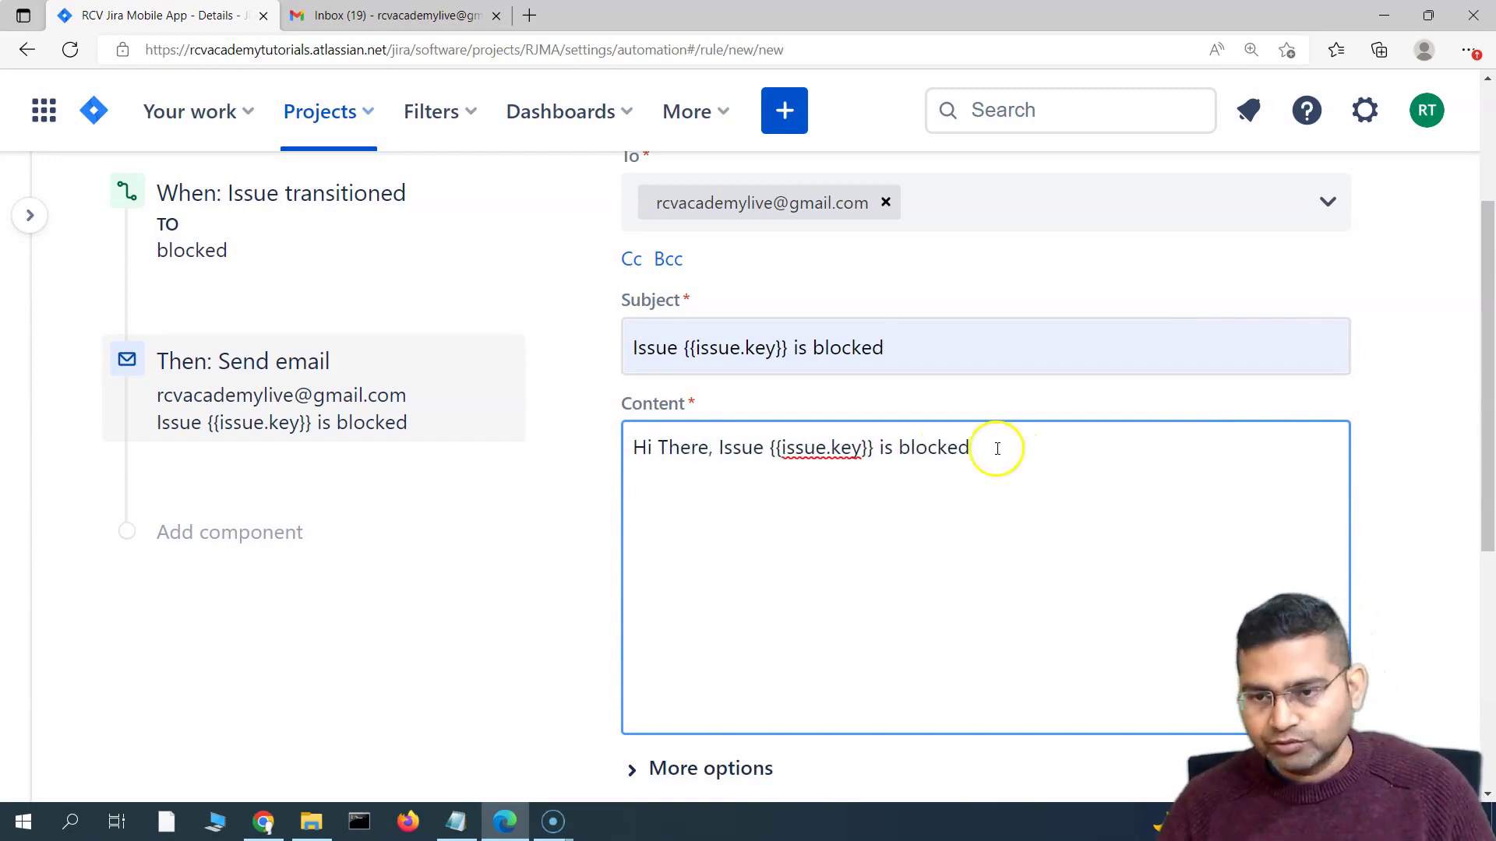
type(", please action.")
Leave the email's More options at their defaults and save the Send email action
scroll(876, 434, "down", 3)
scroll(876, 434, "up", 3)
scroll(691, 511, "down", 4)
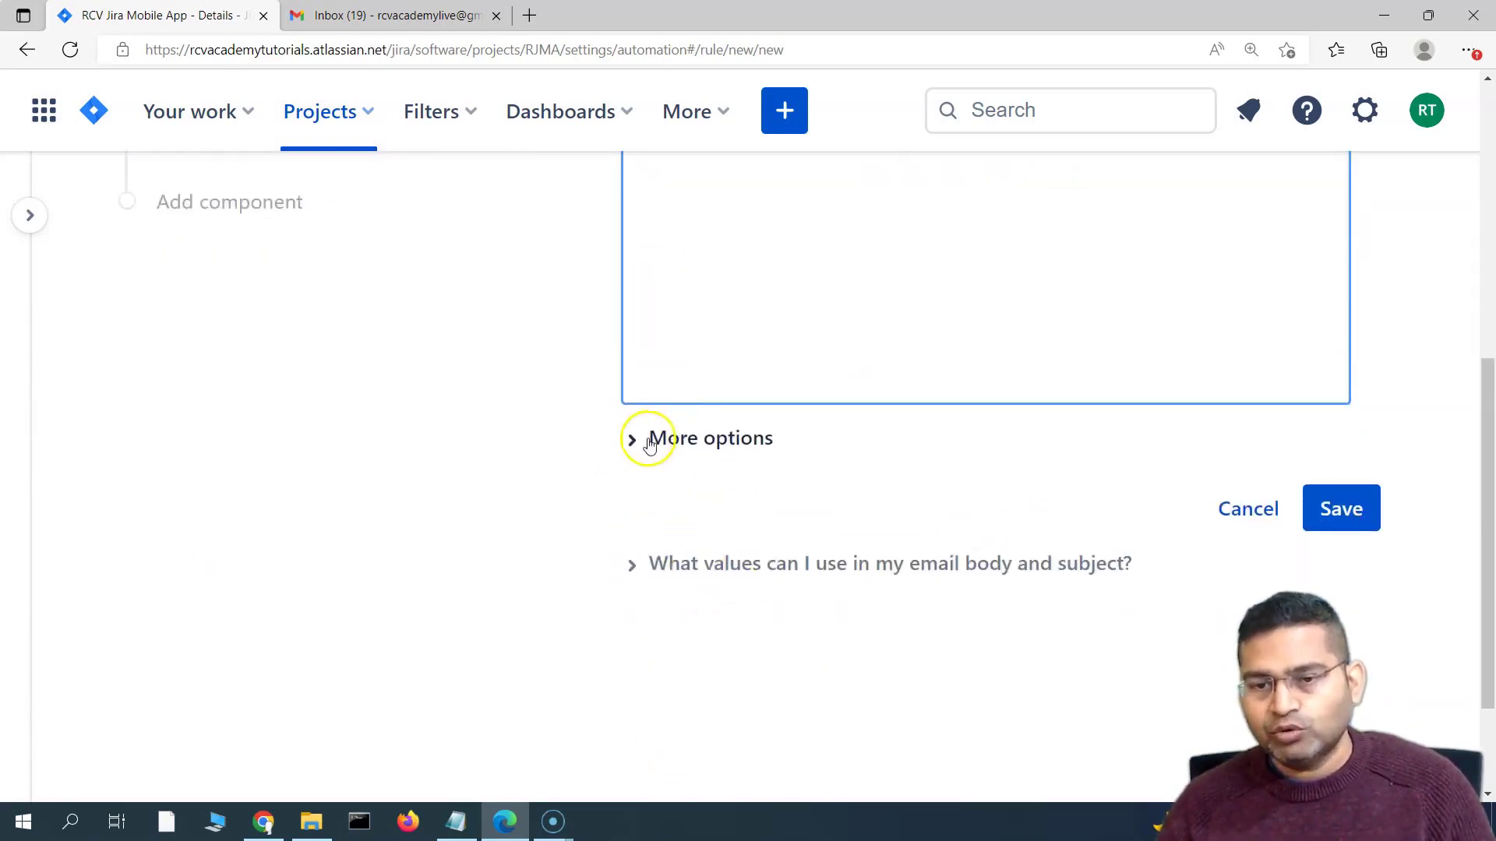
left_click(649, 441)
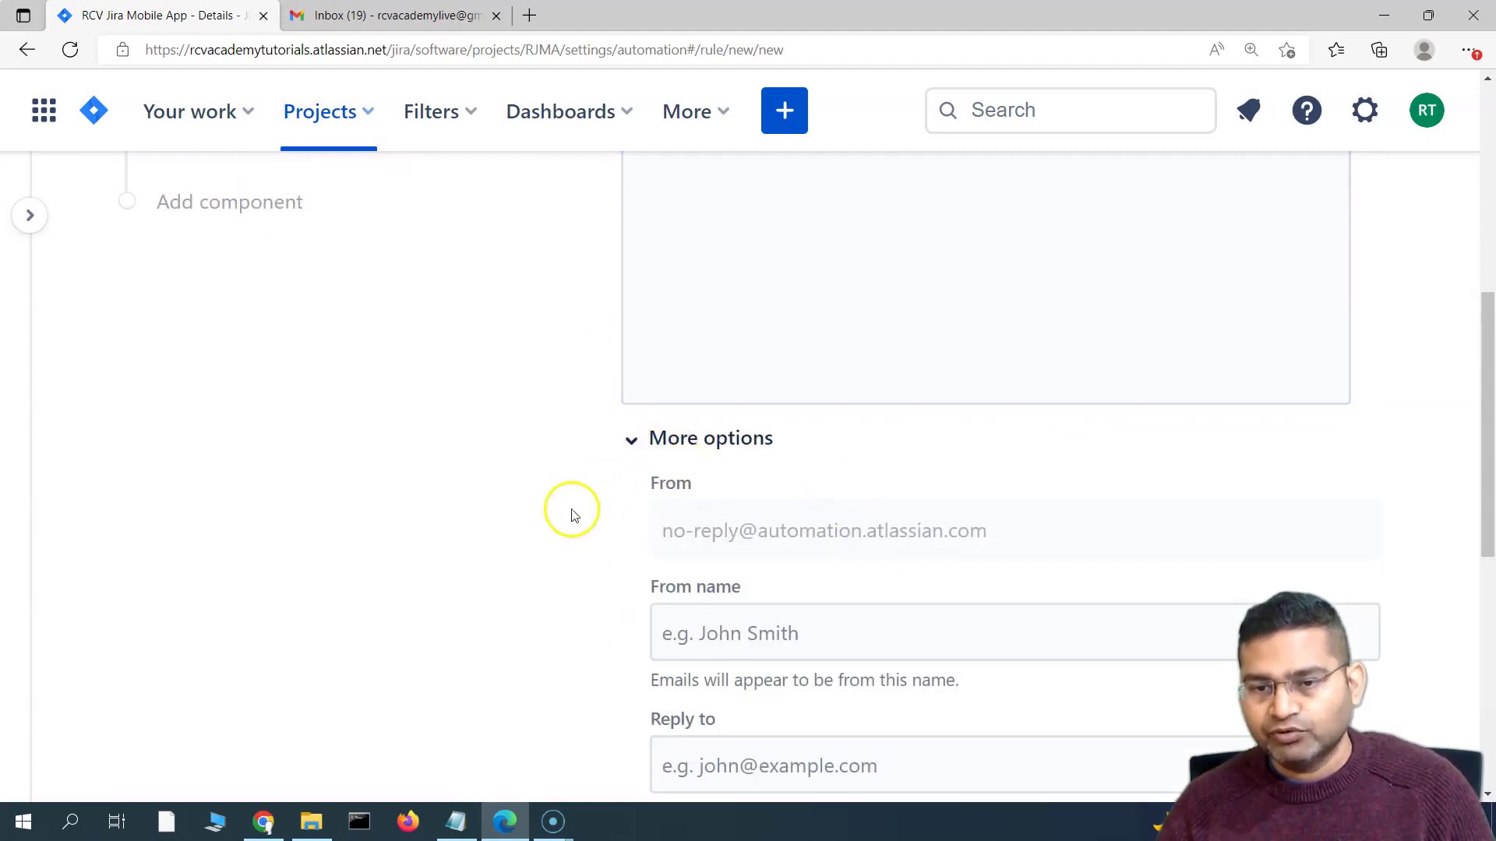
scroll(607, 405, "down", 3)
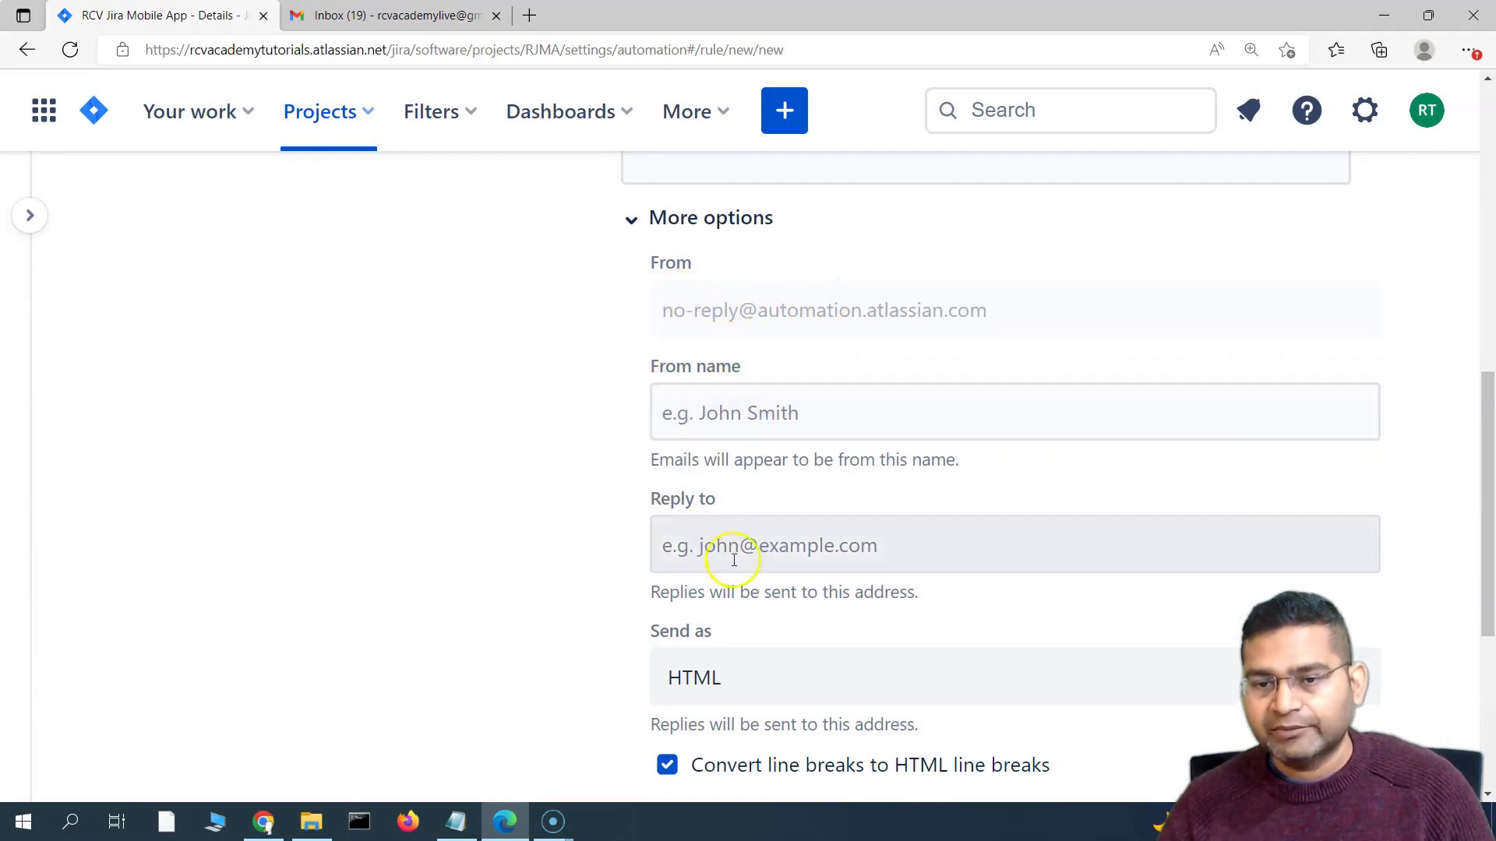
scroll(631, 557, "down", 3)
scroll(608, 530, "up", 4)
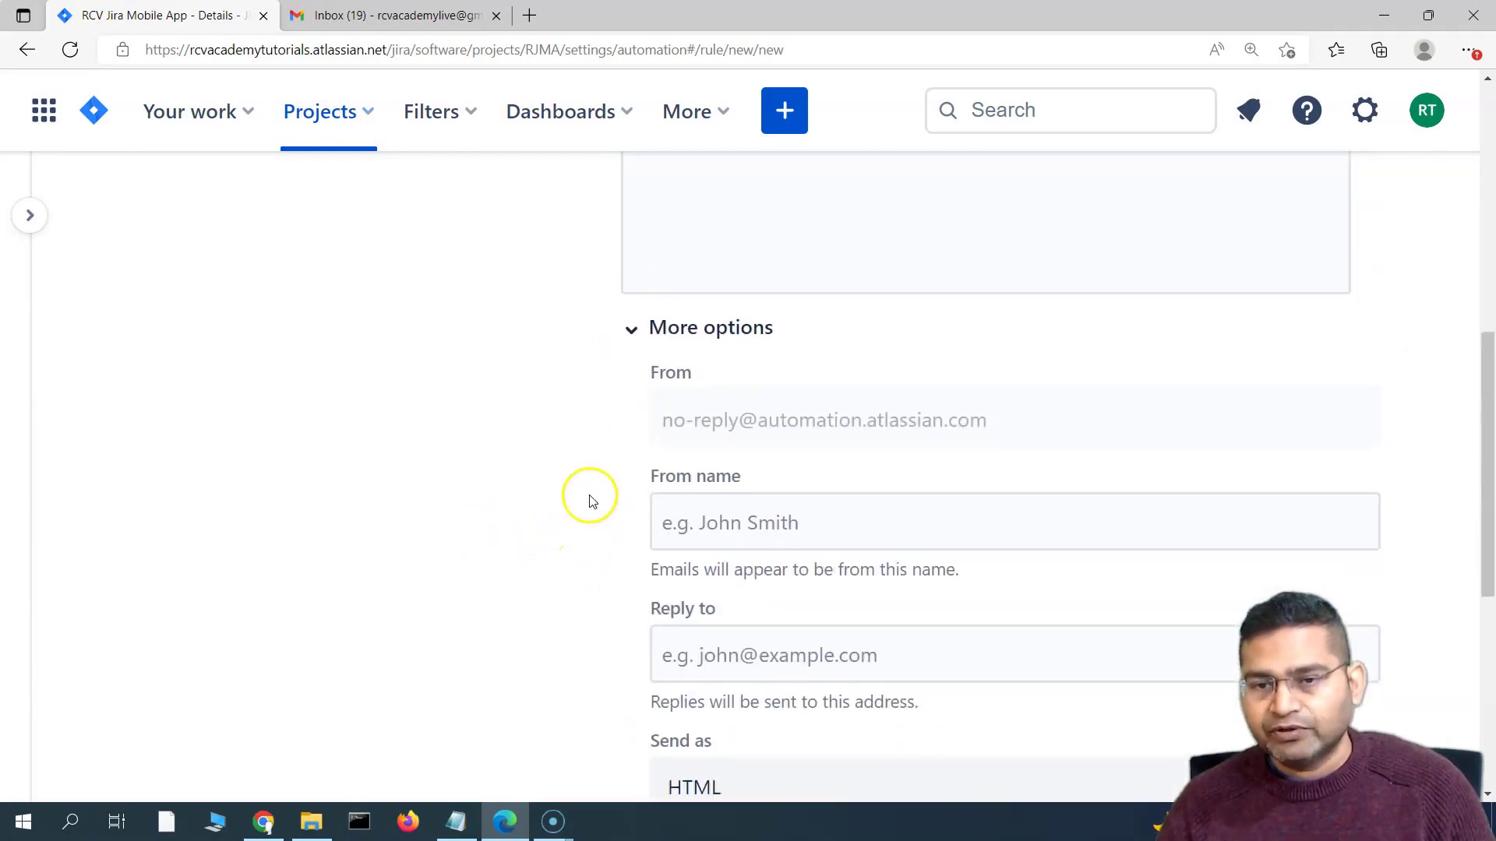
left_click(632, 328)
scroll(795, 436, "up", 6)
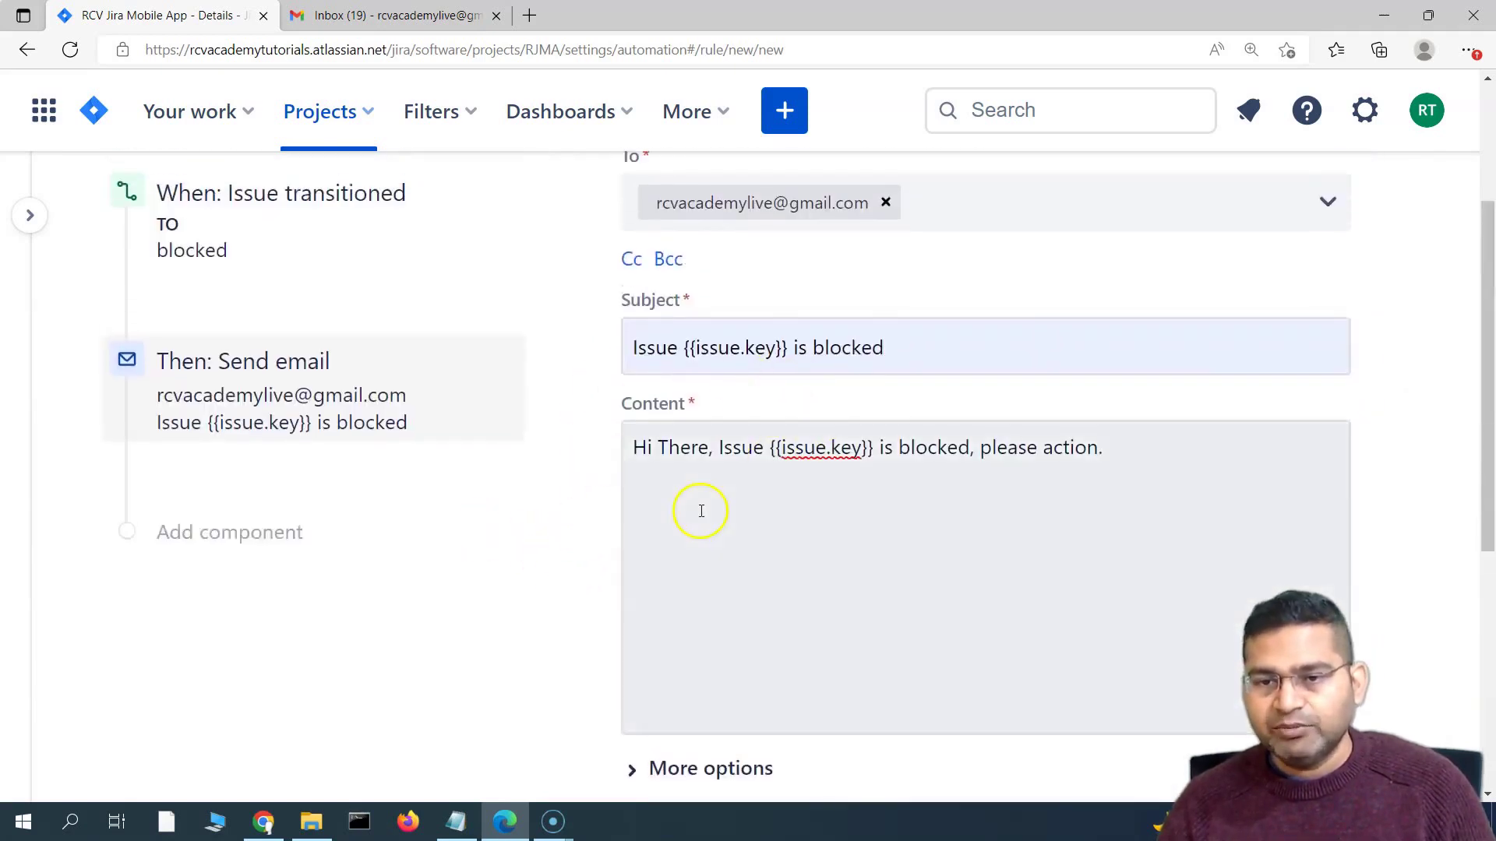
scroll(701, 510, "down", 6)
left_click(1360, 401)
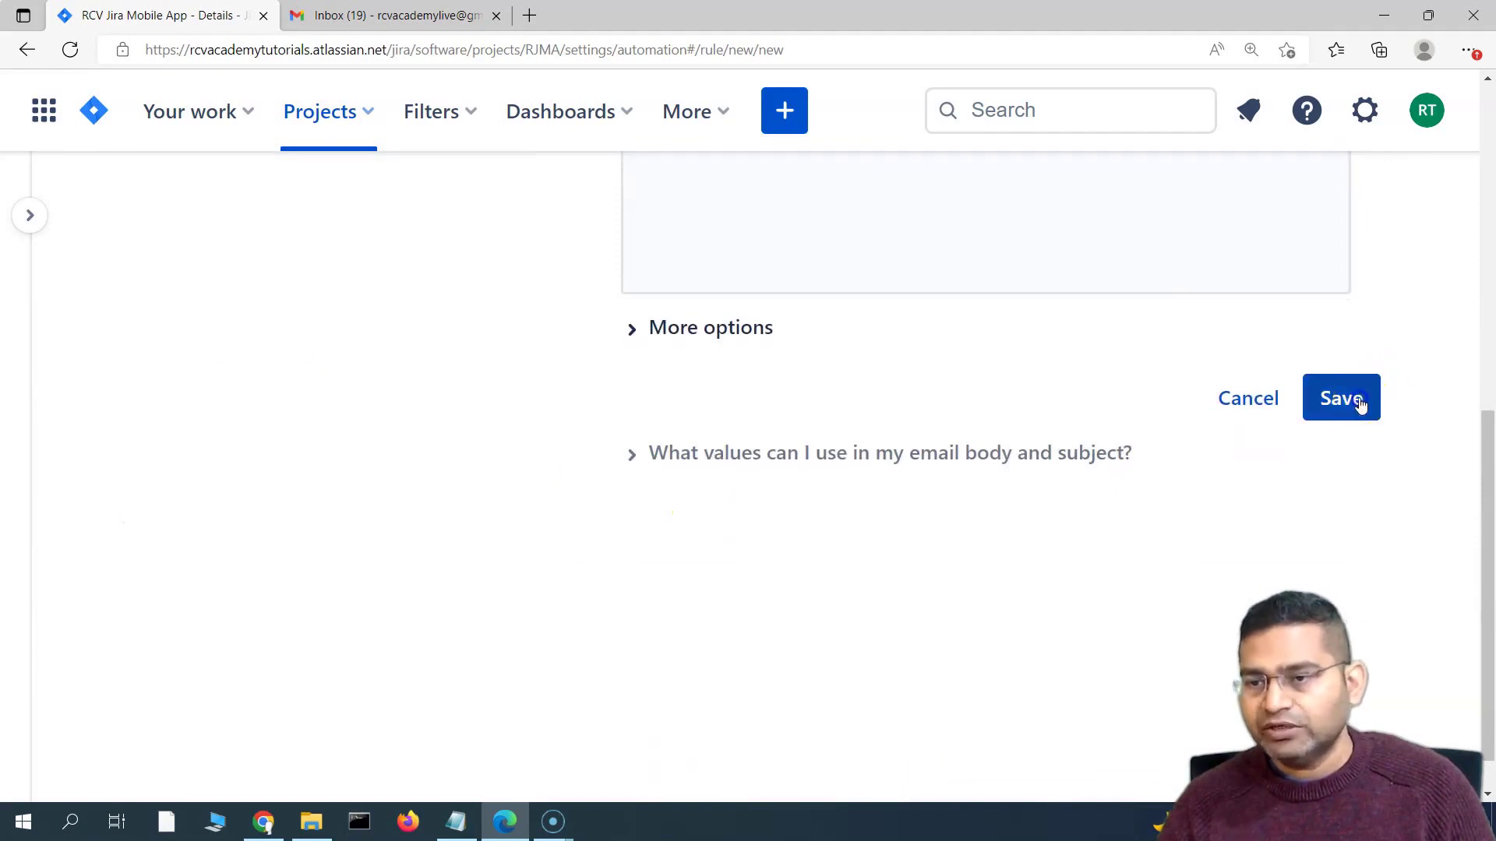
Name the rule 'Notify SM when issue is blocked' and turn it on
scroll(857, 561, "up", 4)
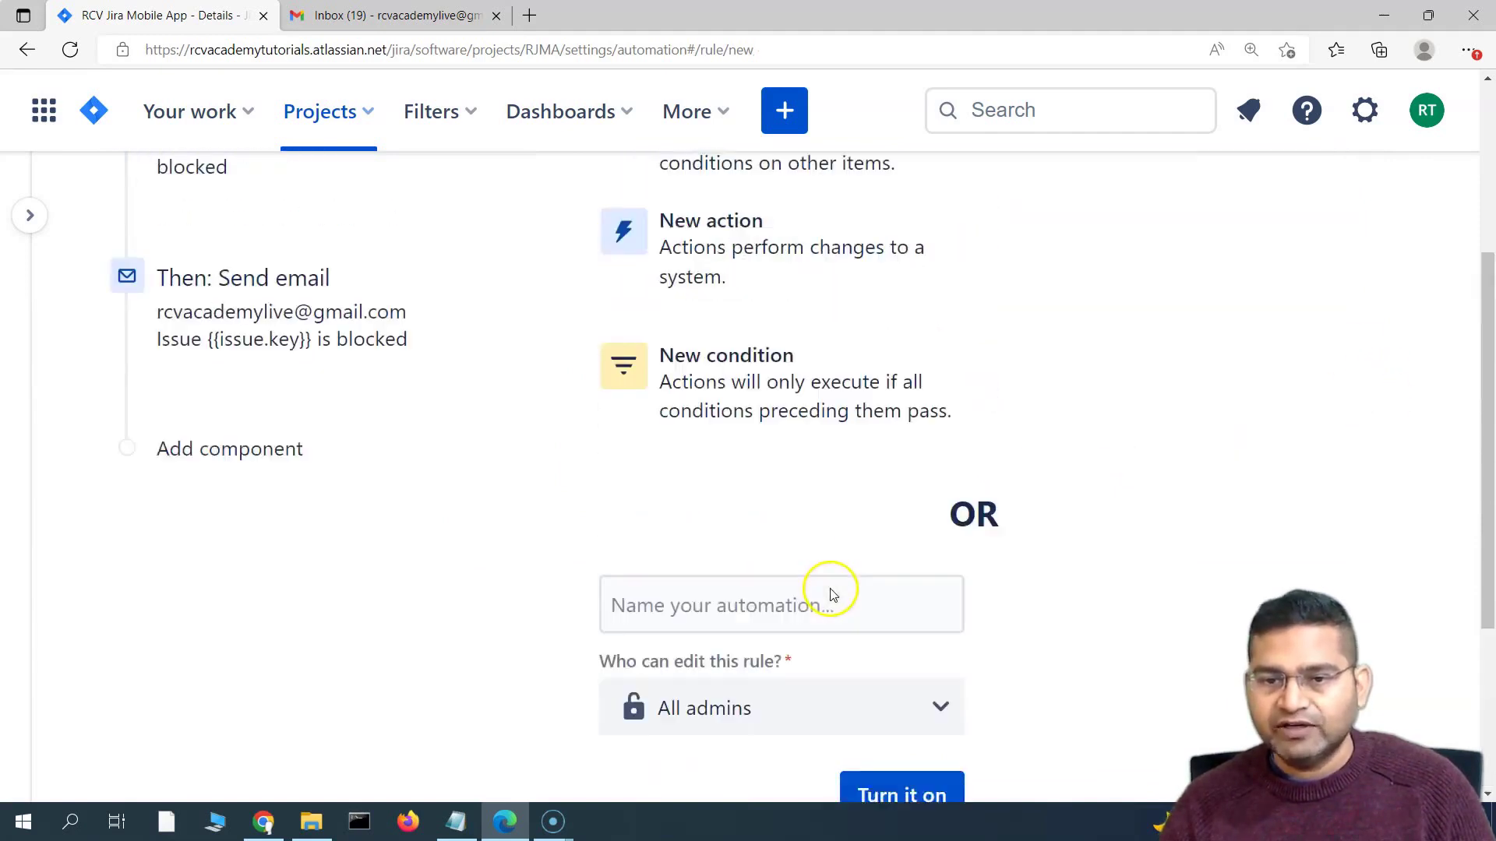
left_click(672, 651)
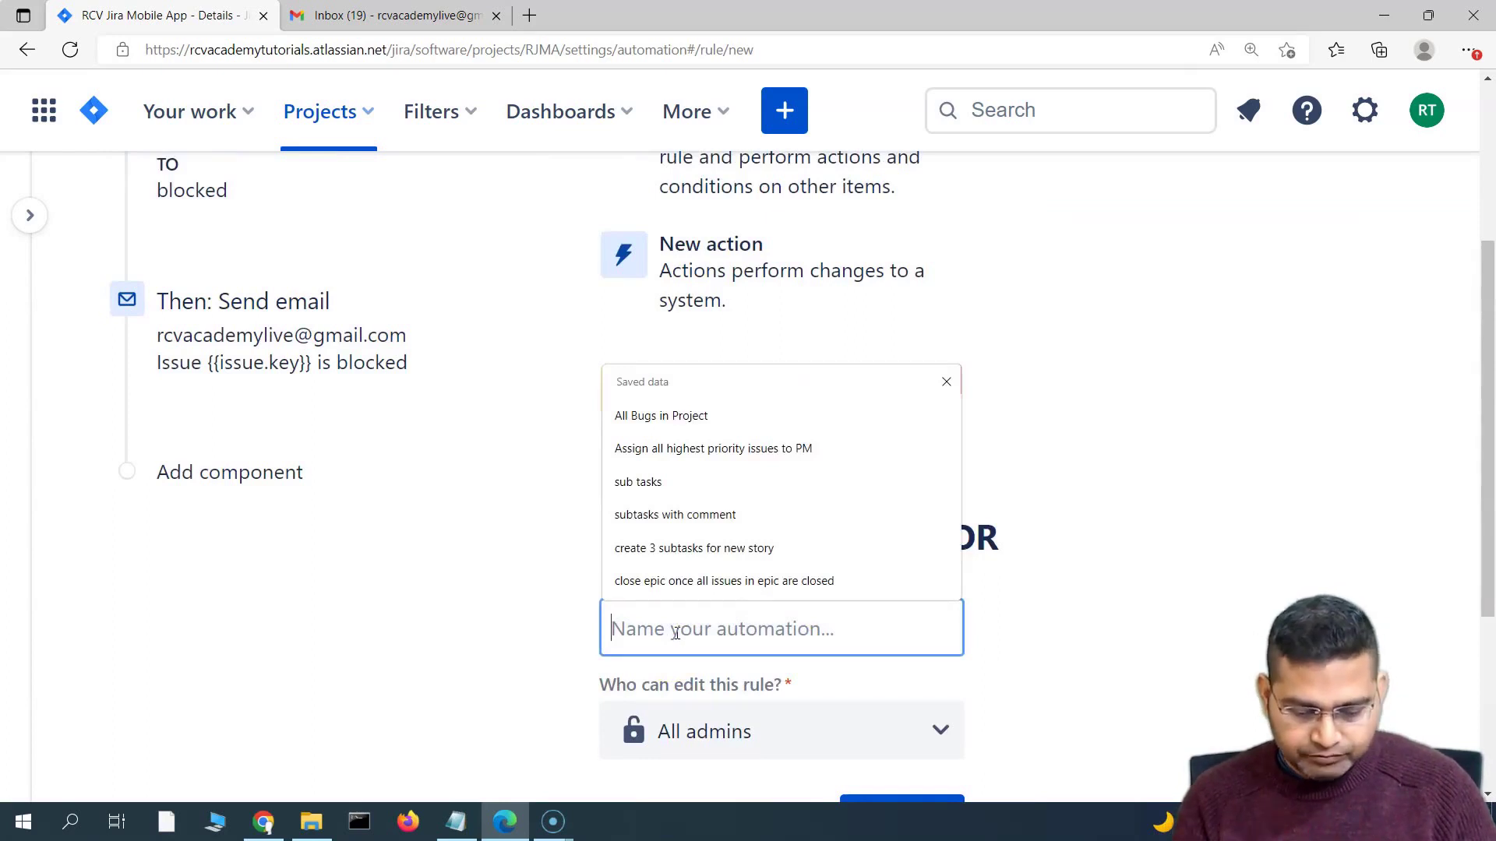
type("Notify SM when")
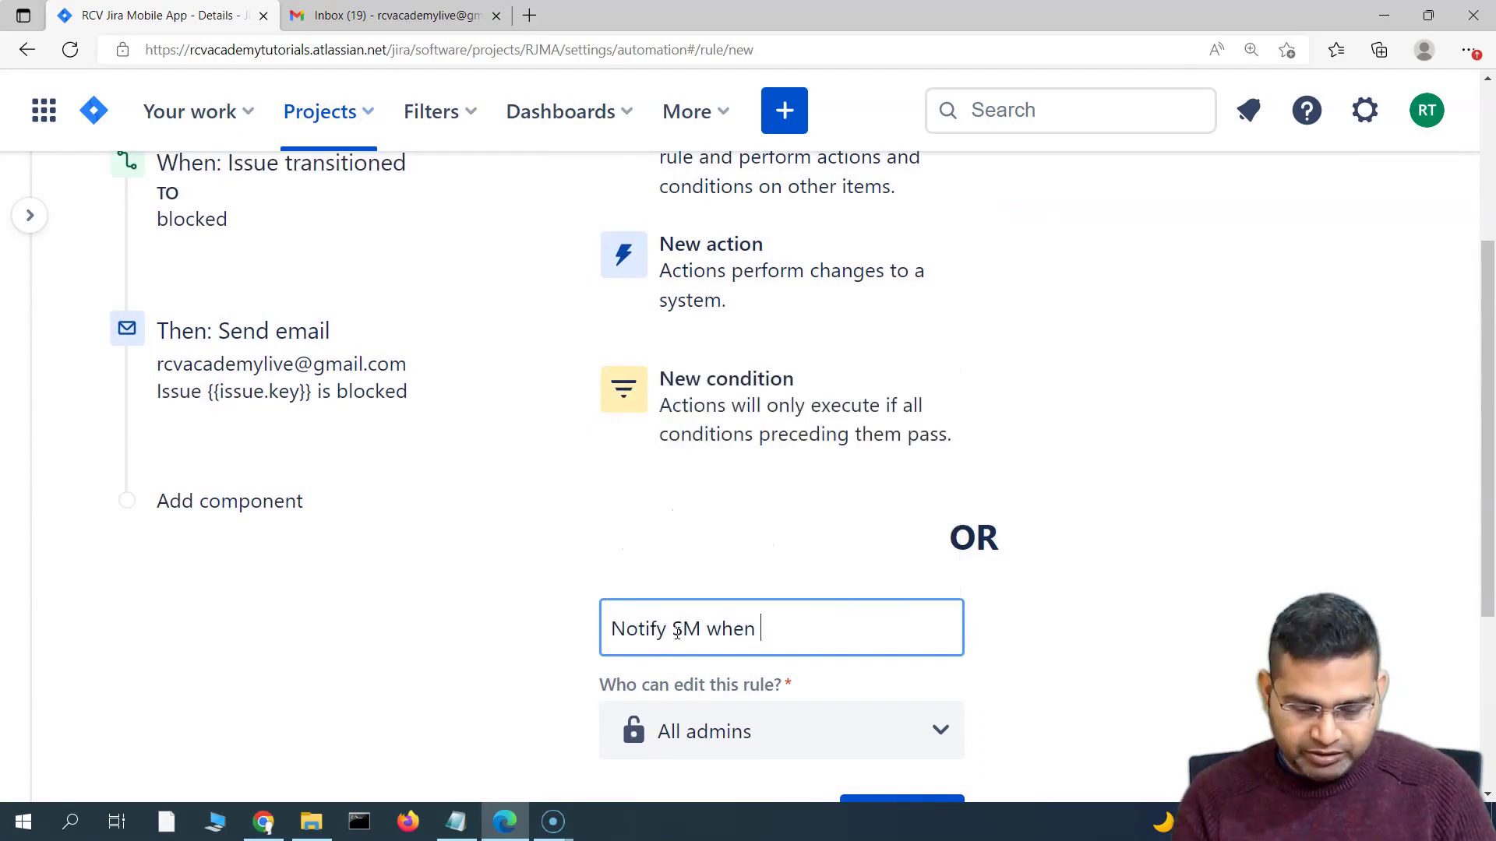
type("issue is blocked")
scroll(724, 528, "down", 4)
left_click(912, 499)
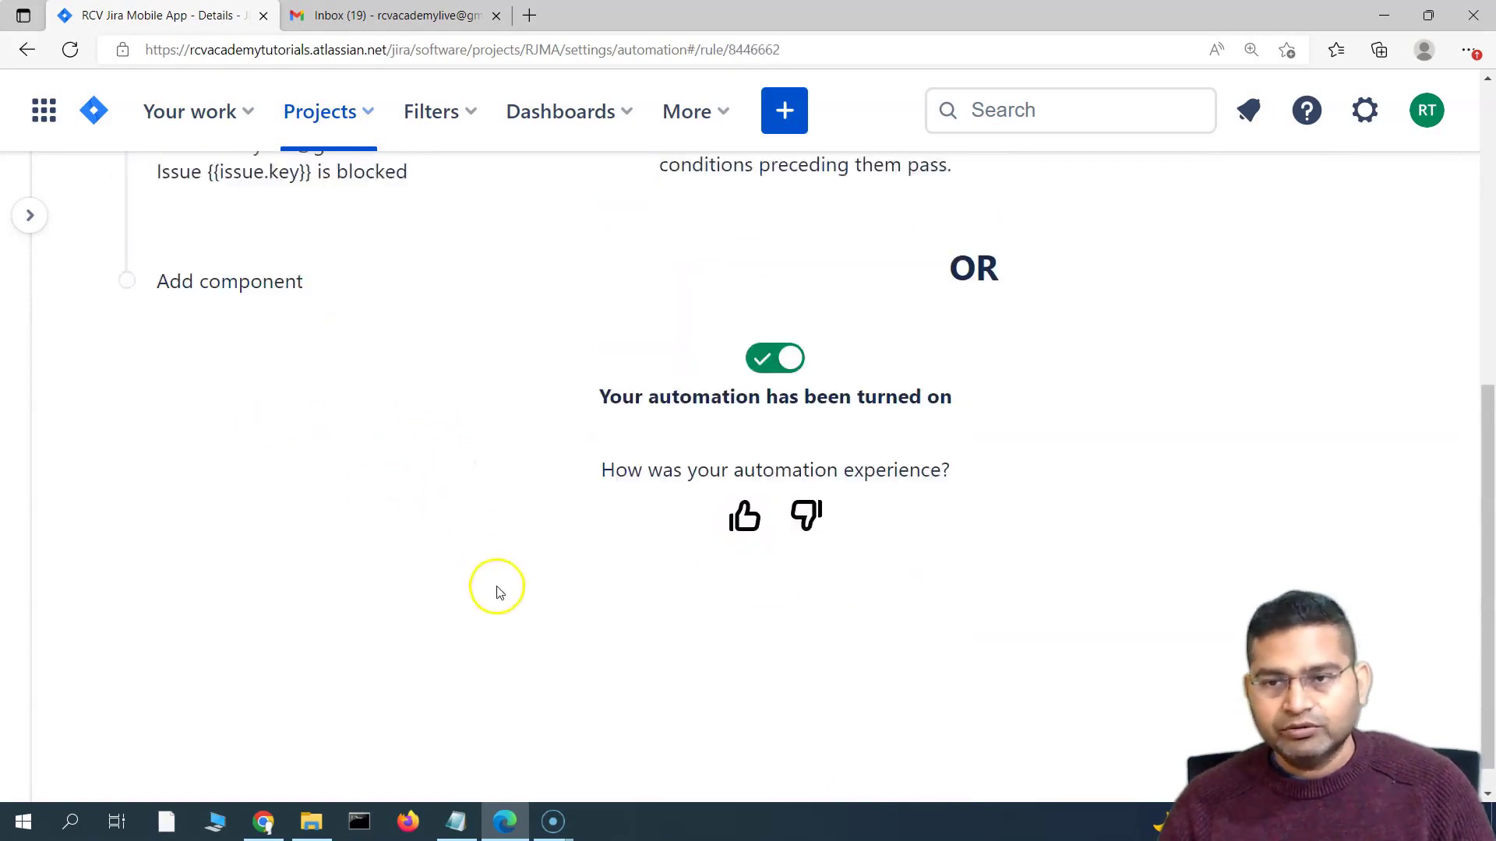
Return to the RJMA project and open its backlog from the project sidebar
mouse_move(35, 219)
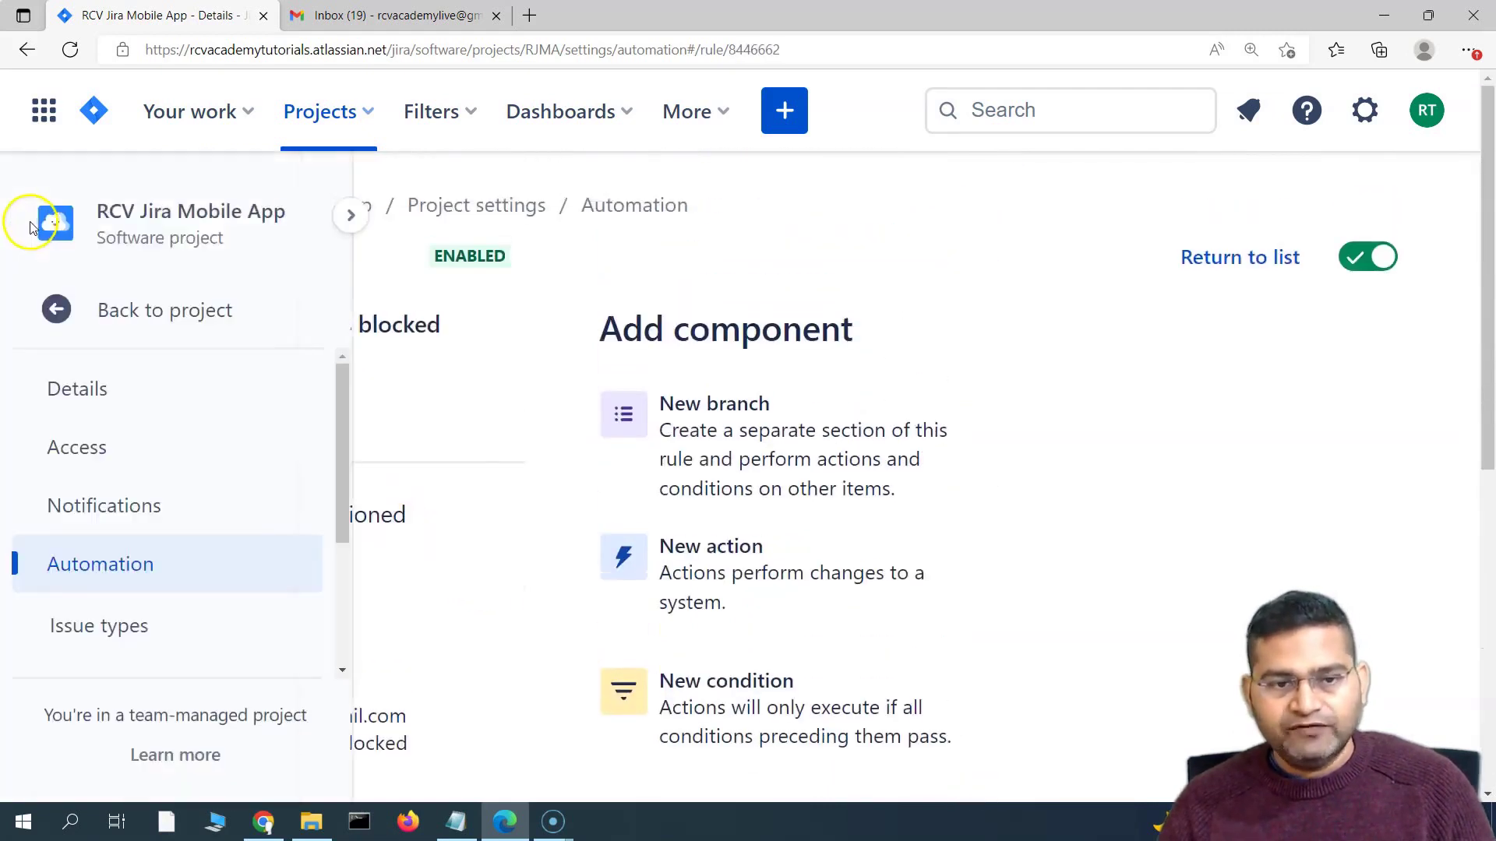
left_click(105, 312)
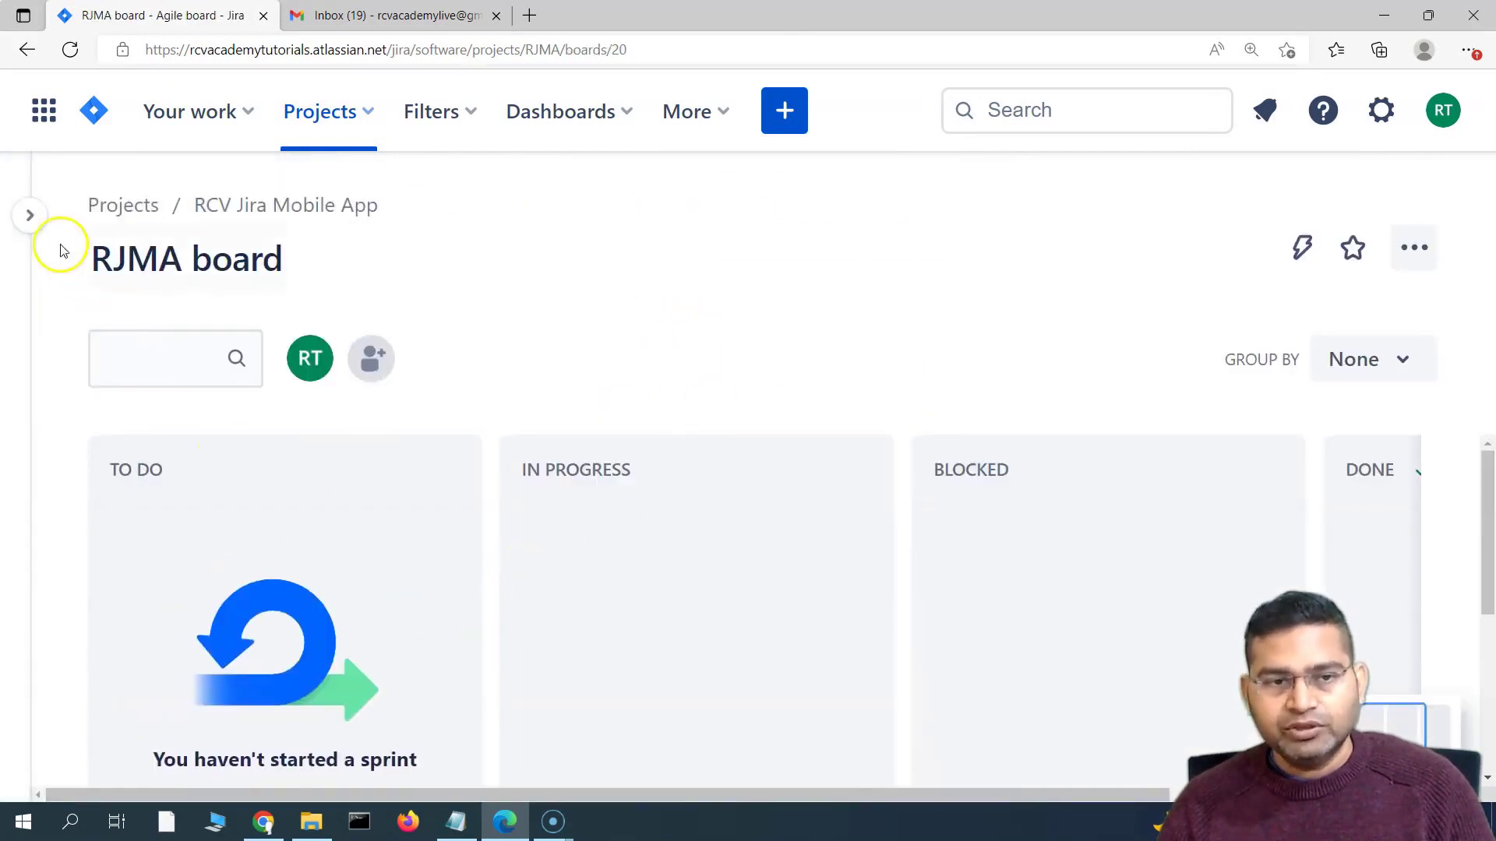
left_click(31, 215)
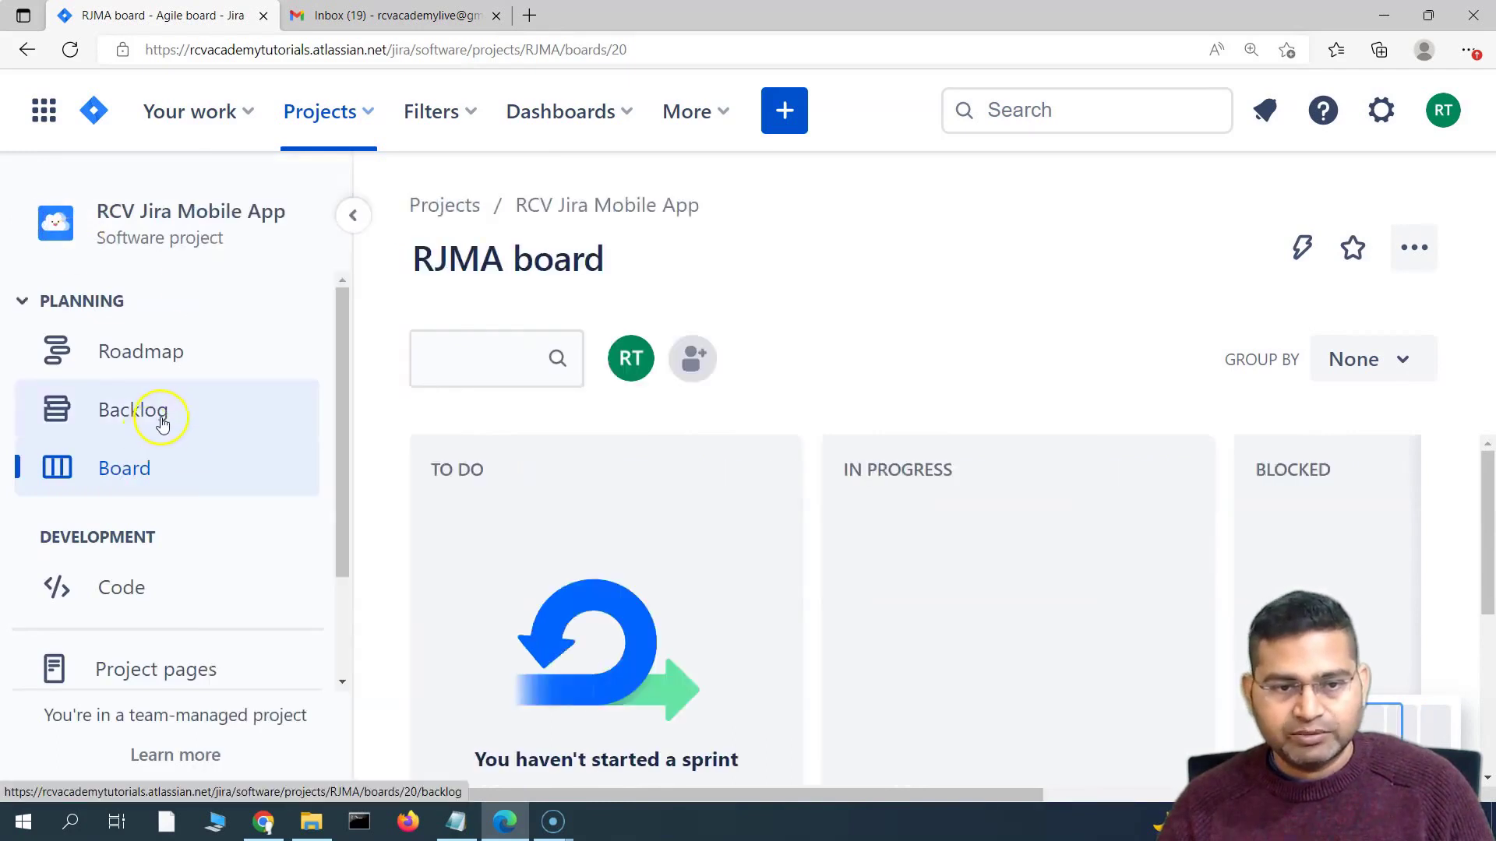
left_click(163, 423)
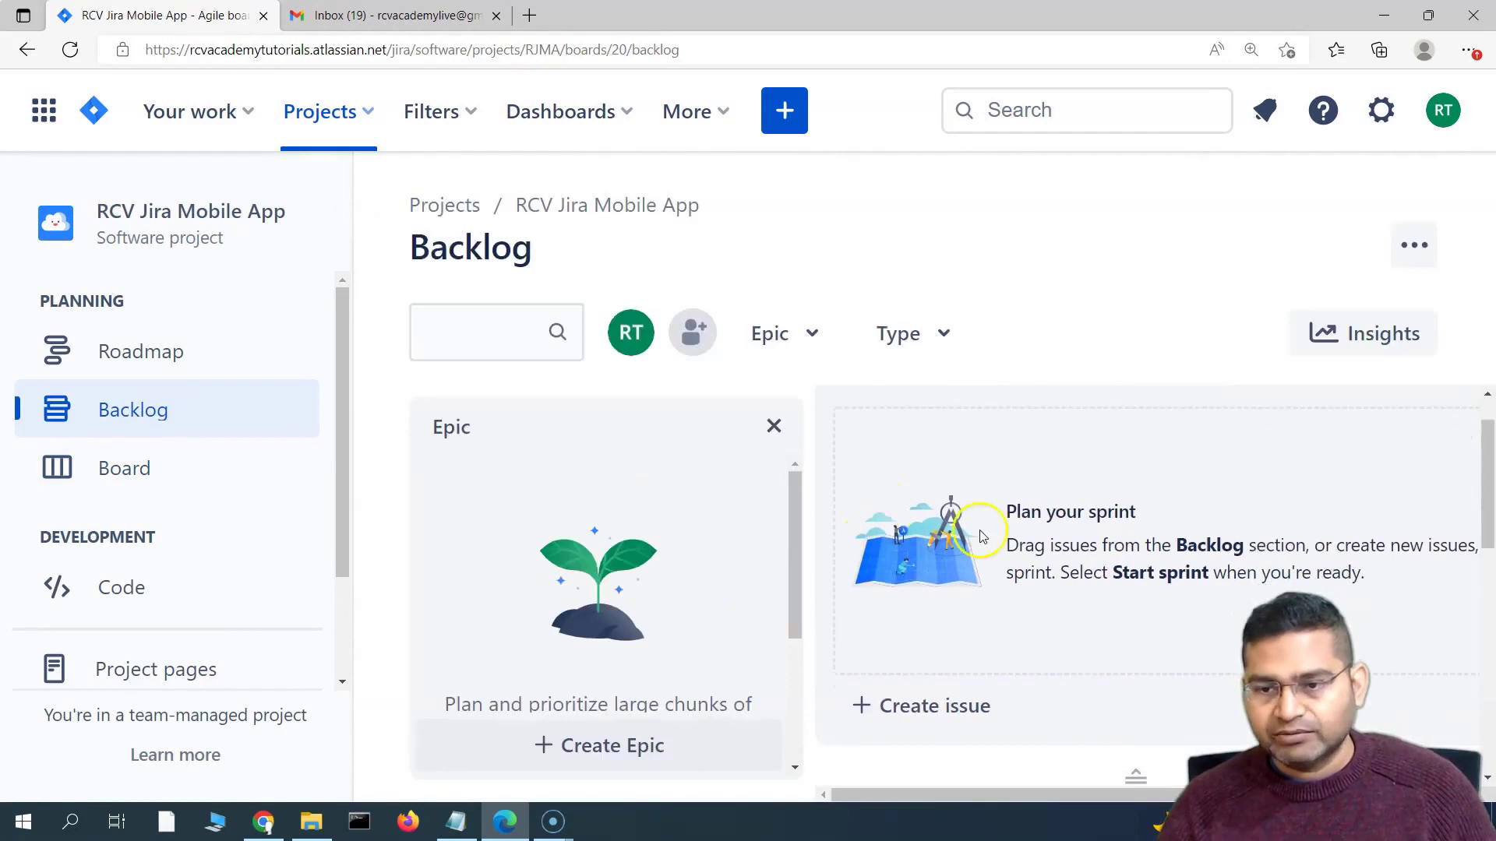
Move issue RJMA-1 into RJMA Sprint 1 so the sprint holds RJMA-1 and RJMA-5
left_click(774, 427)
scroll(754, 587, "down", 4)
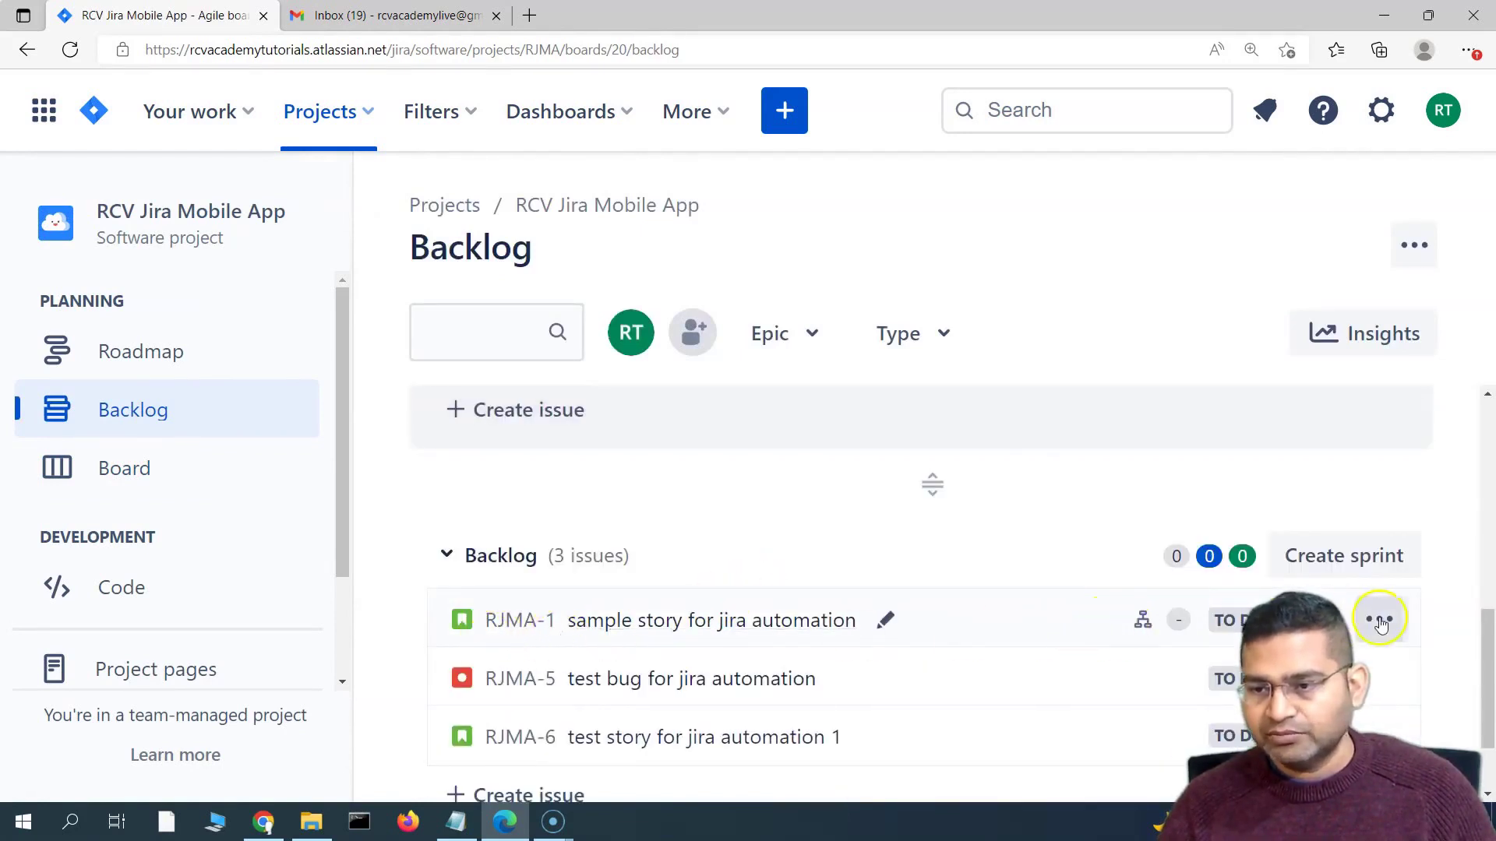
scroll(1381, 625, "down", 2)
left_click(1381, 514)
left_click(1291, 487)
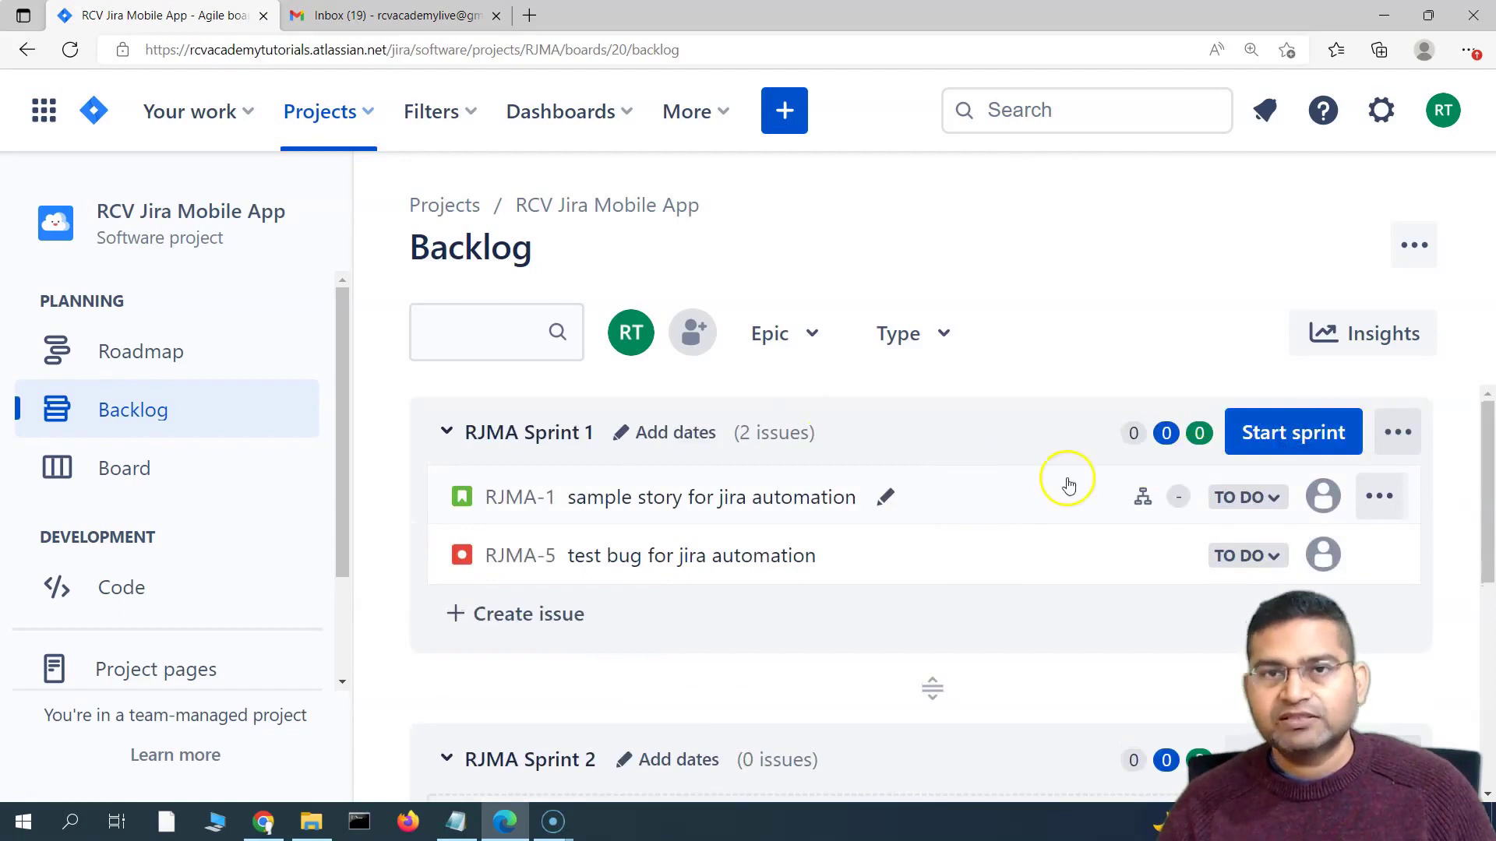
Start RJMA Sprint 1 and move the test bug RJMA-5 from To Do into Blocked
left_click(1291, 434)
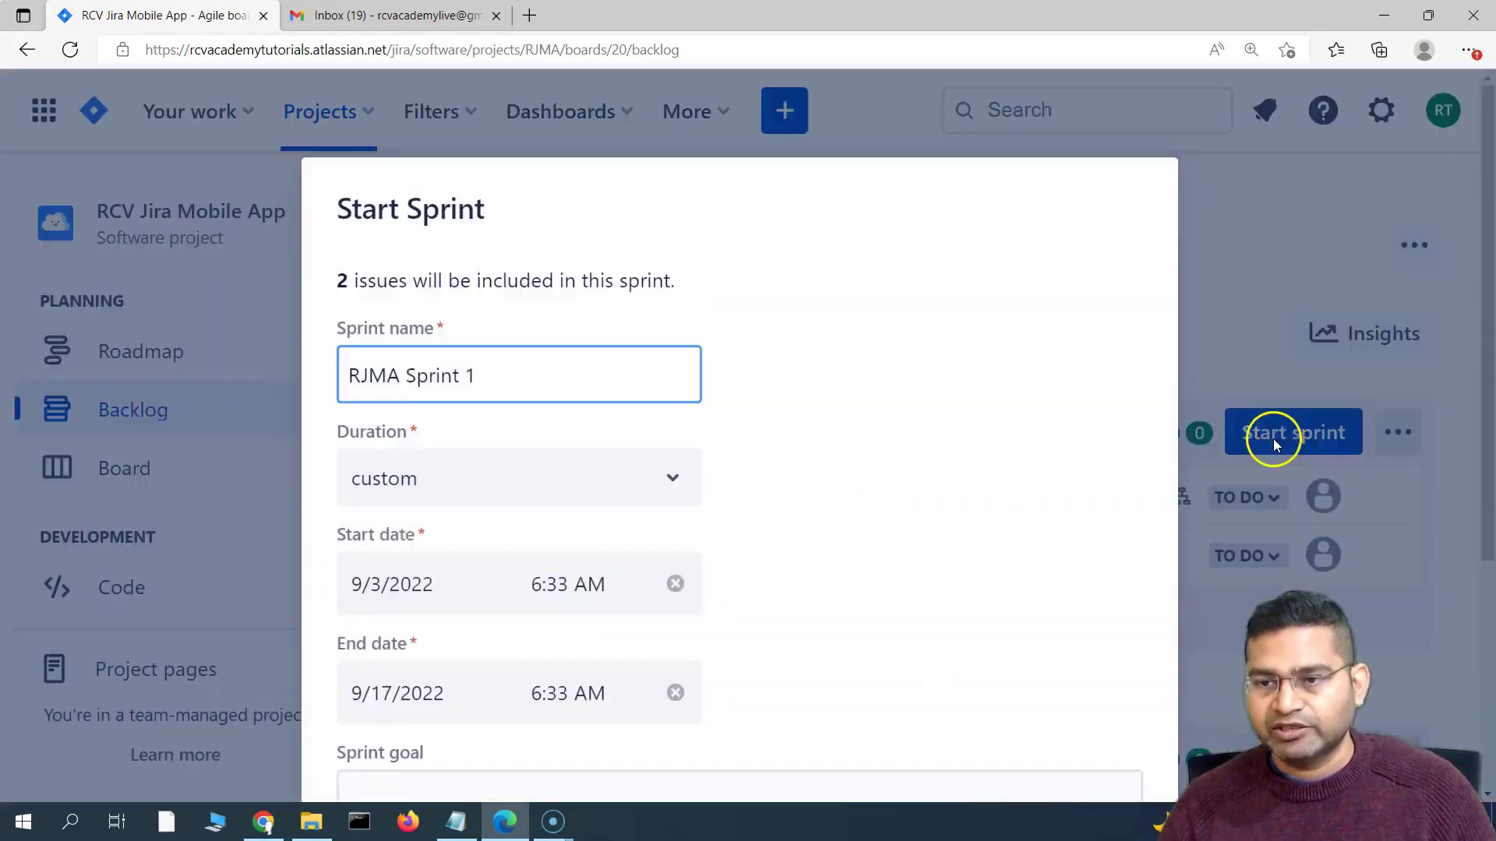
key("Return")
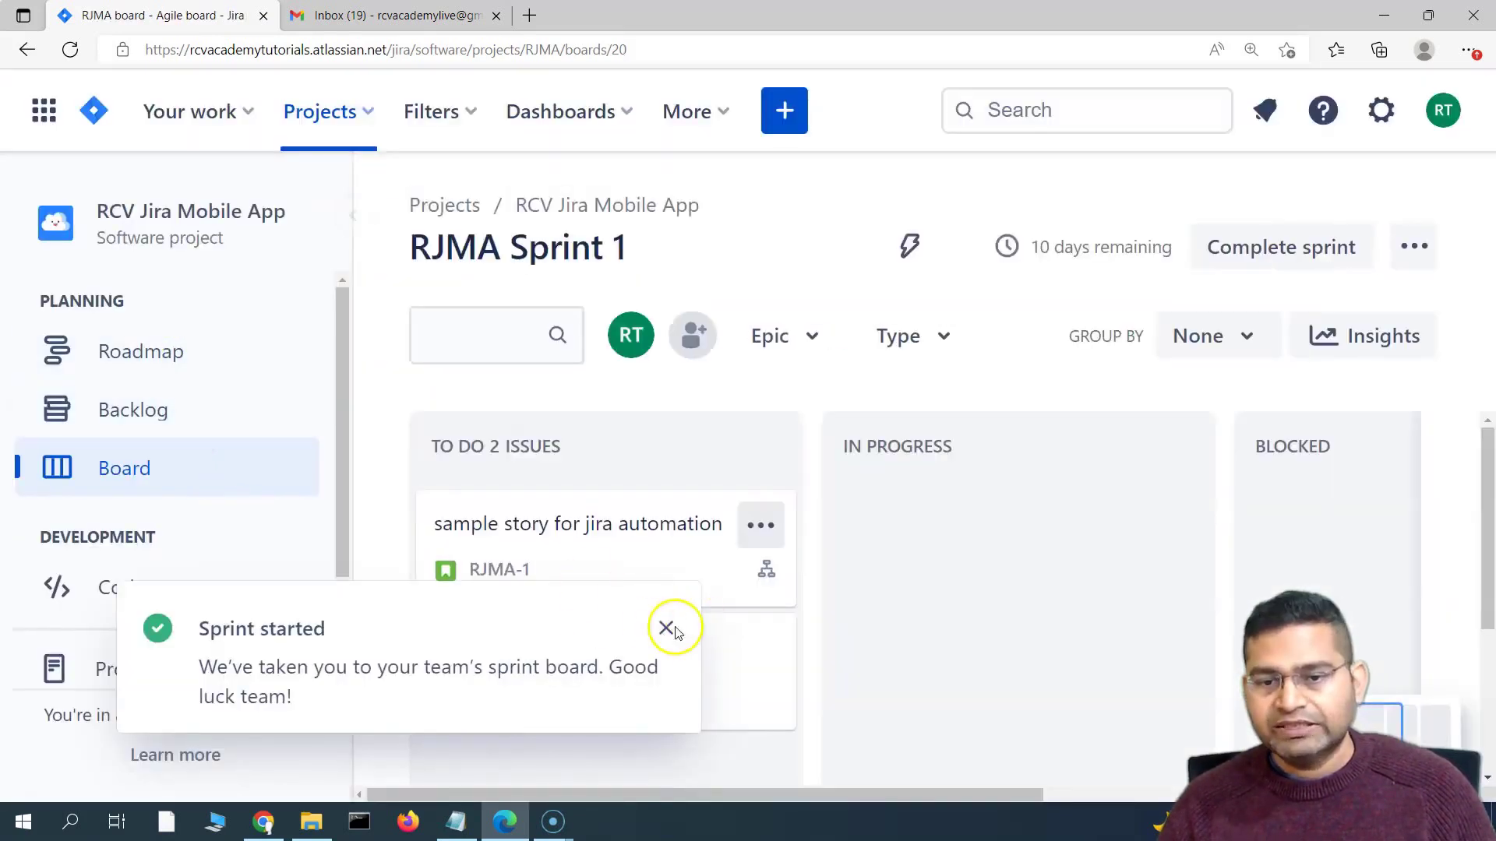
left_click(666, 628)
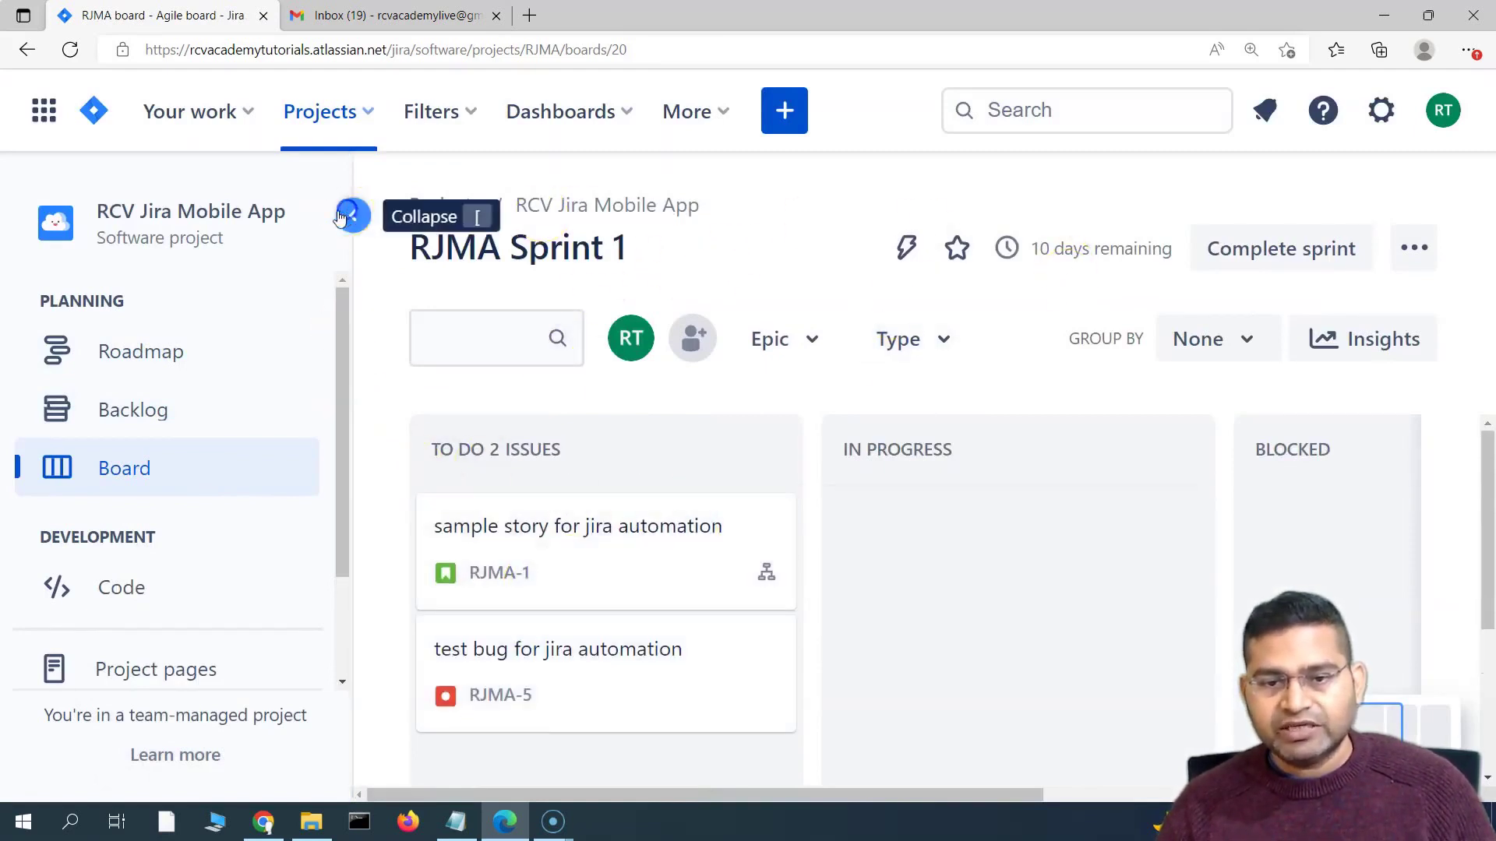
left_click(352, 215)
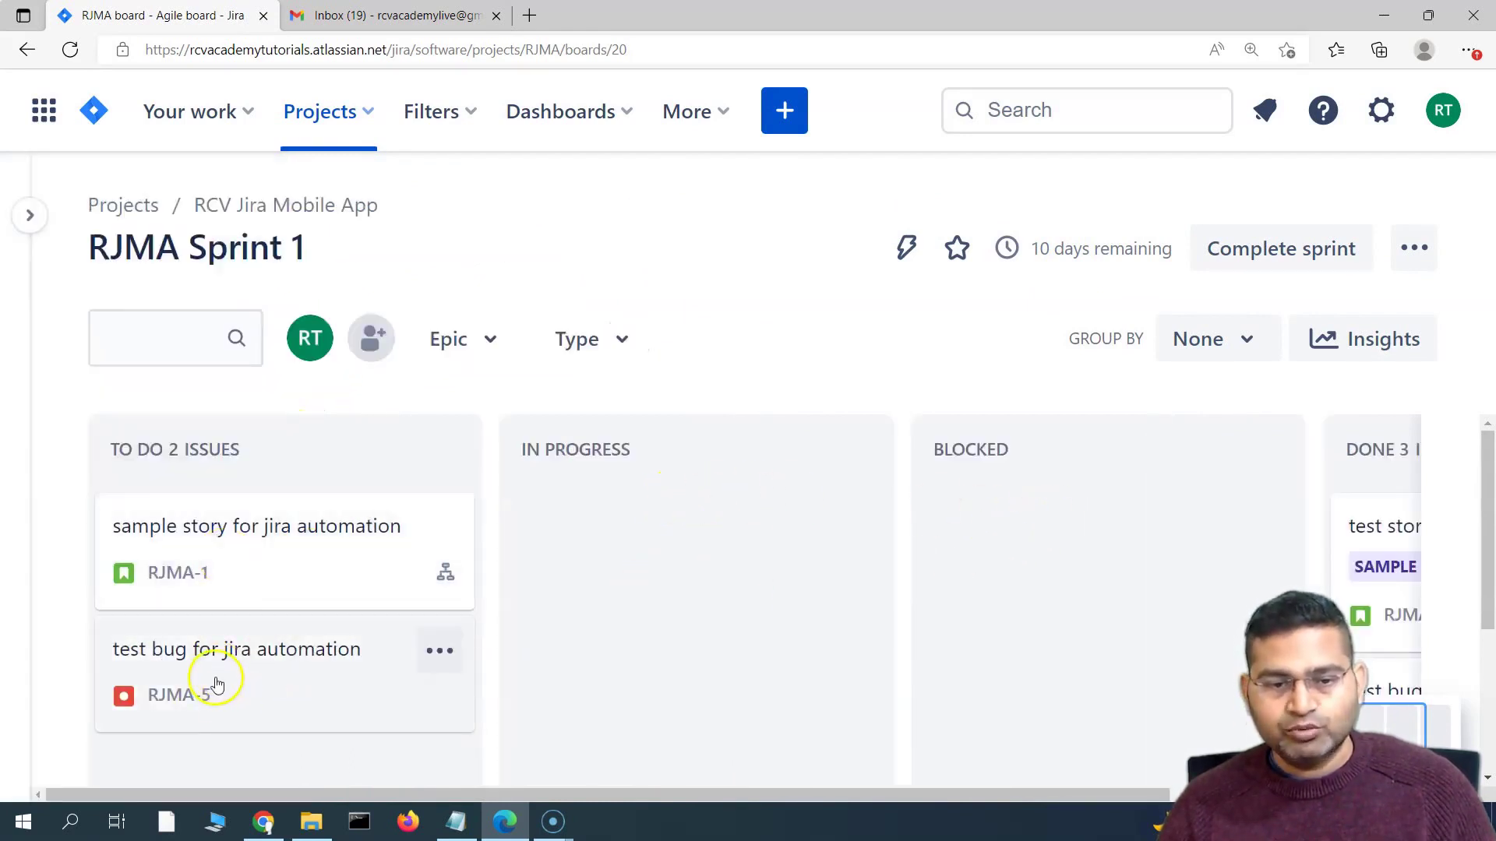
left_click_drag(195, 670, 1010, 534)
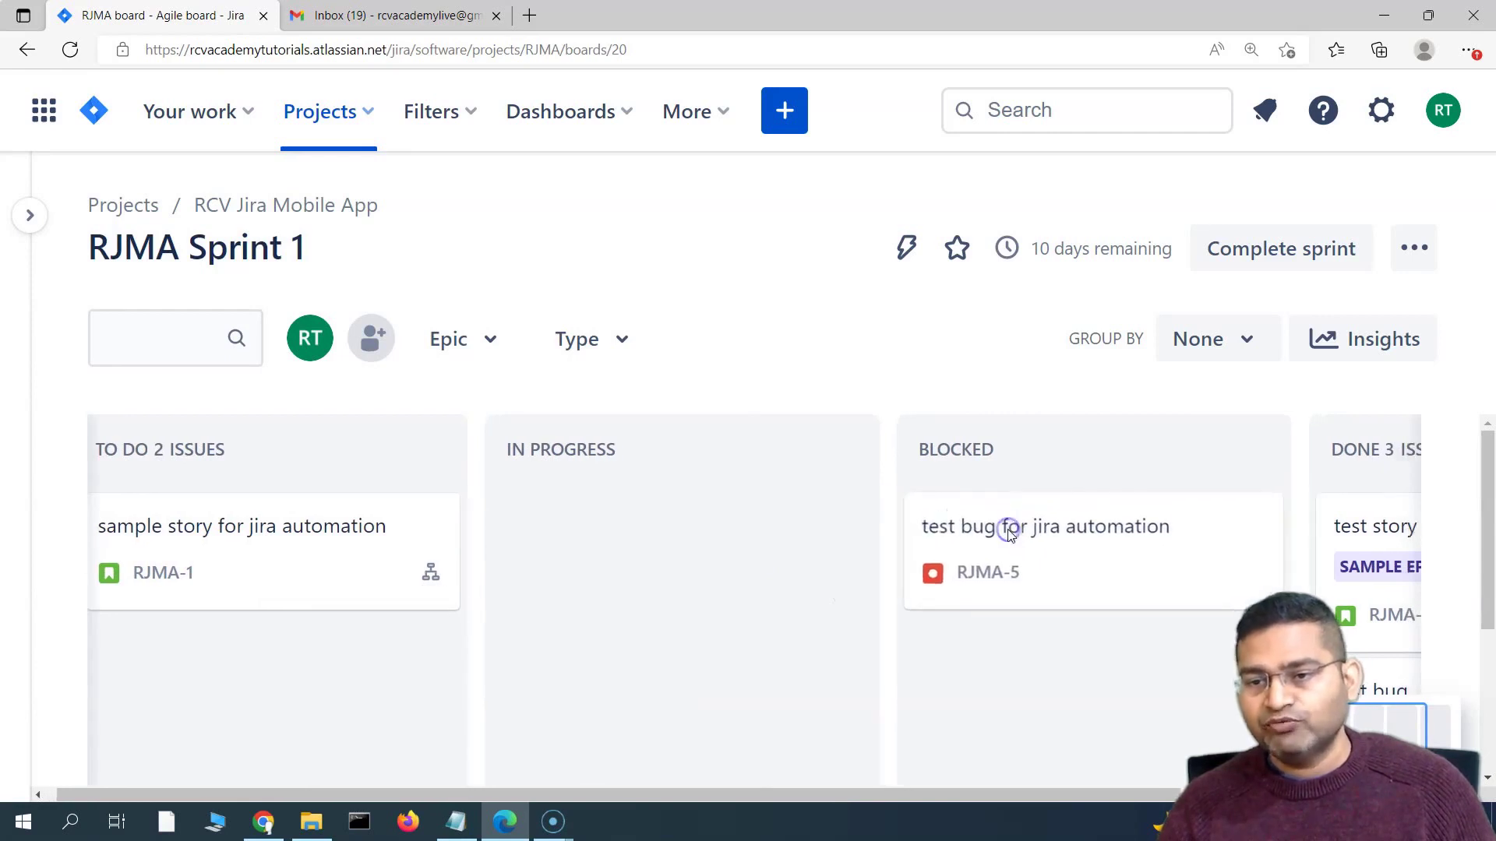
Check RJMA-5's details for its Blocked status and Automation section, then view the Gmail inbox
left_click(1054, 551)
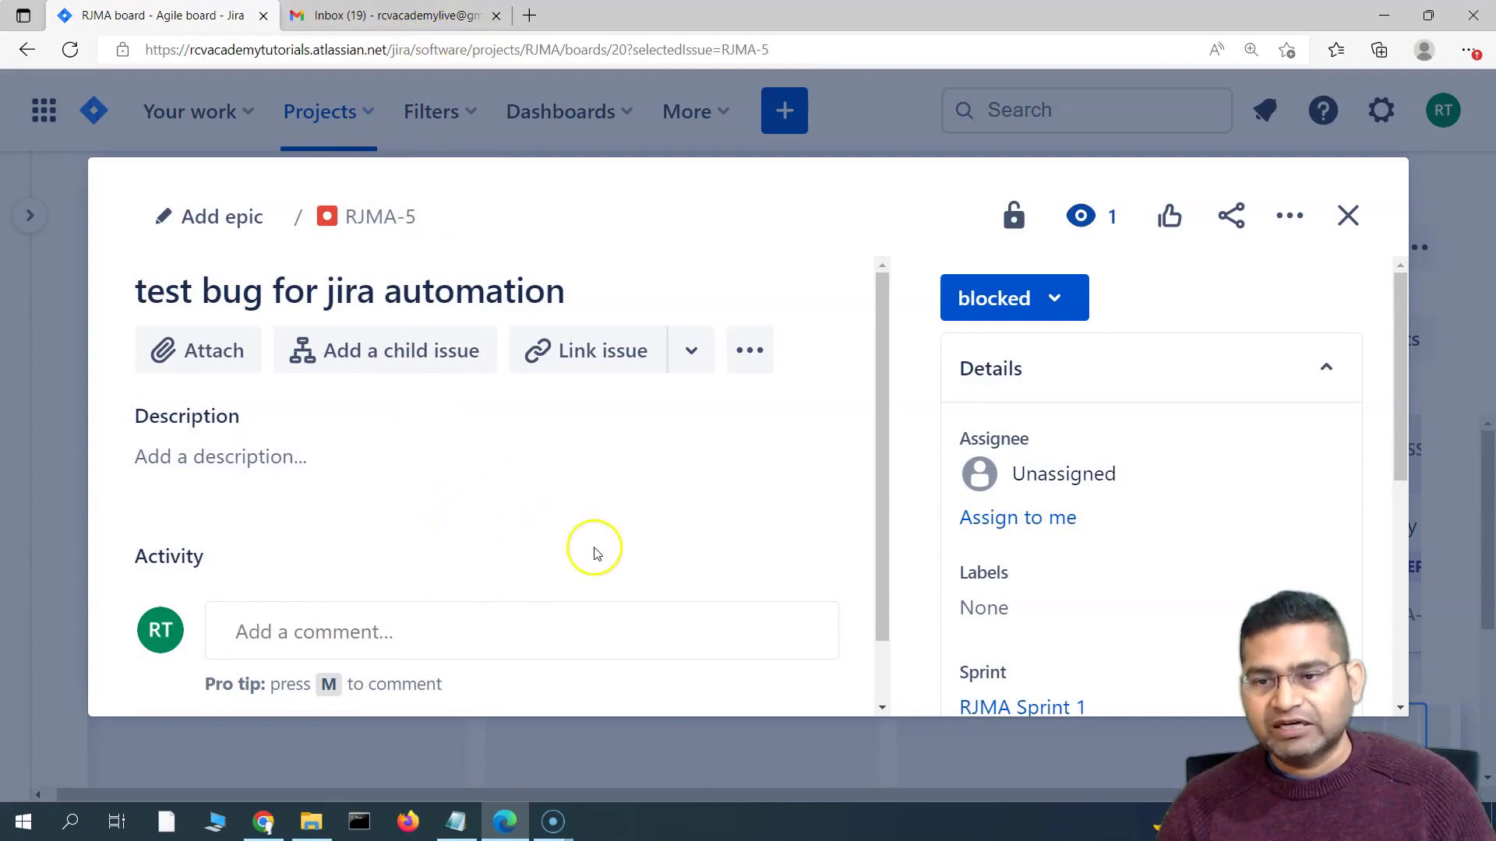
scroll(1012, 540, "down", 6)
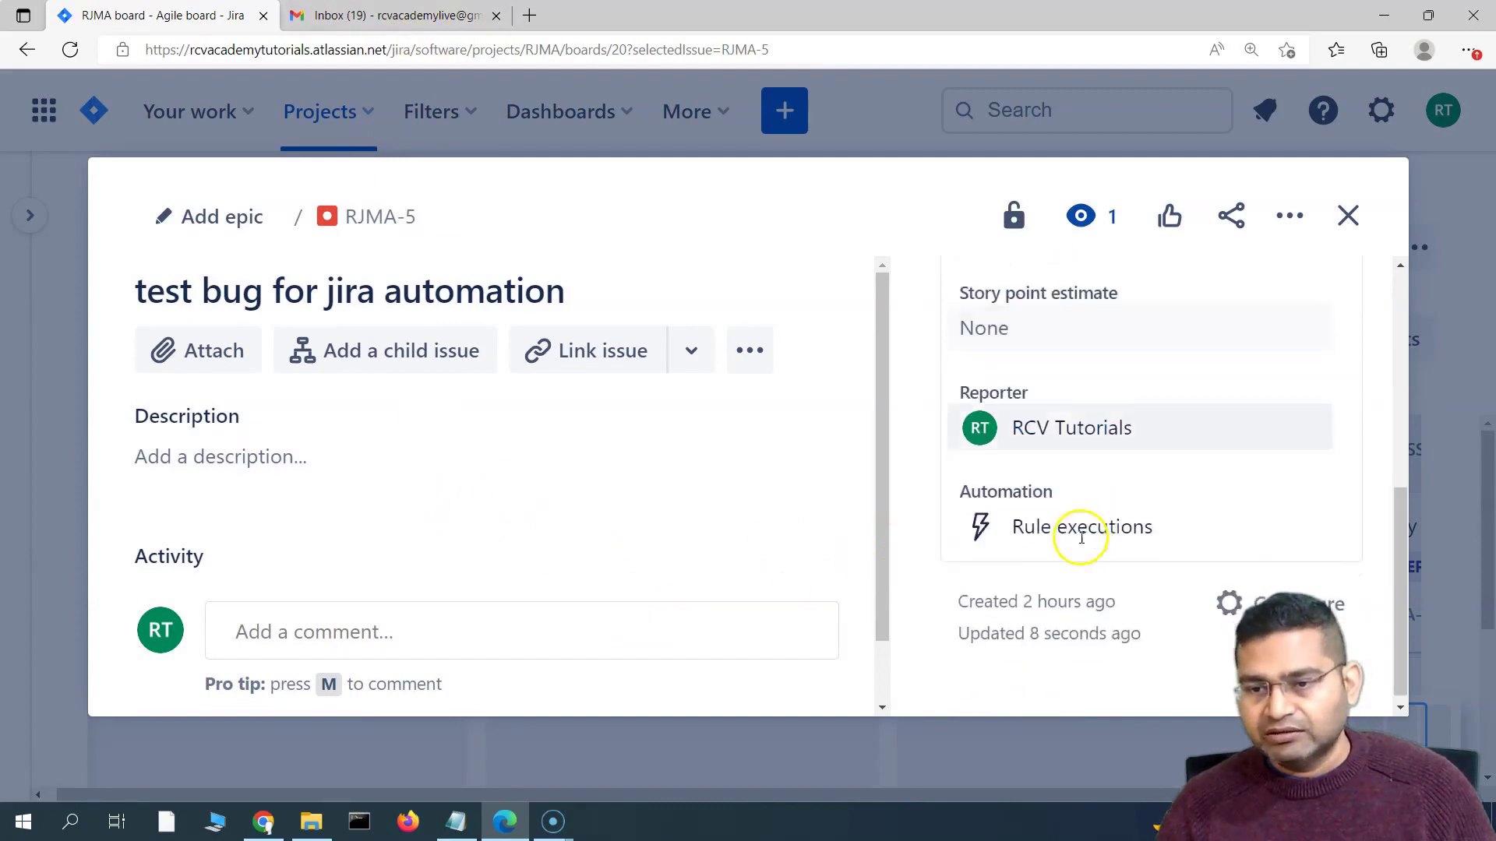
scroll(546, 546, "down", 2)
scroll(1055, 471, "up", 5)
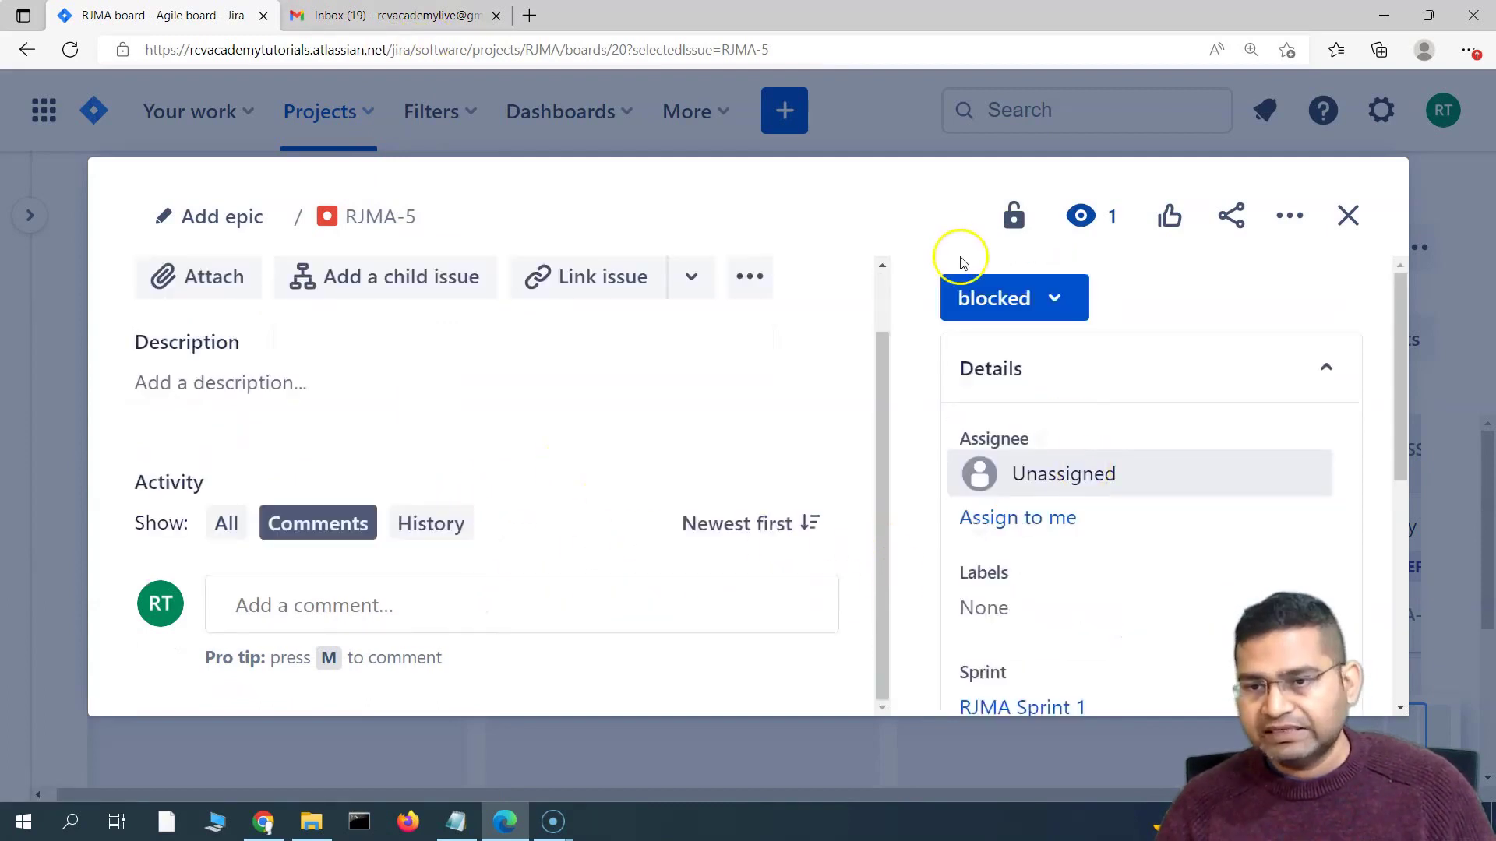
left_click(1349, 219)
left_click(425, 15)
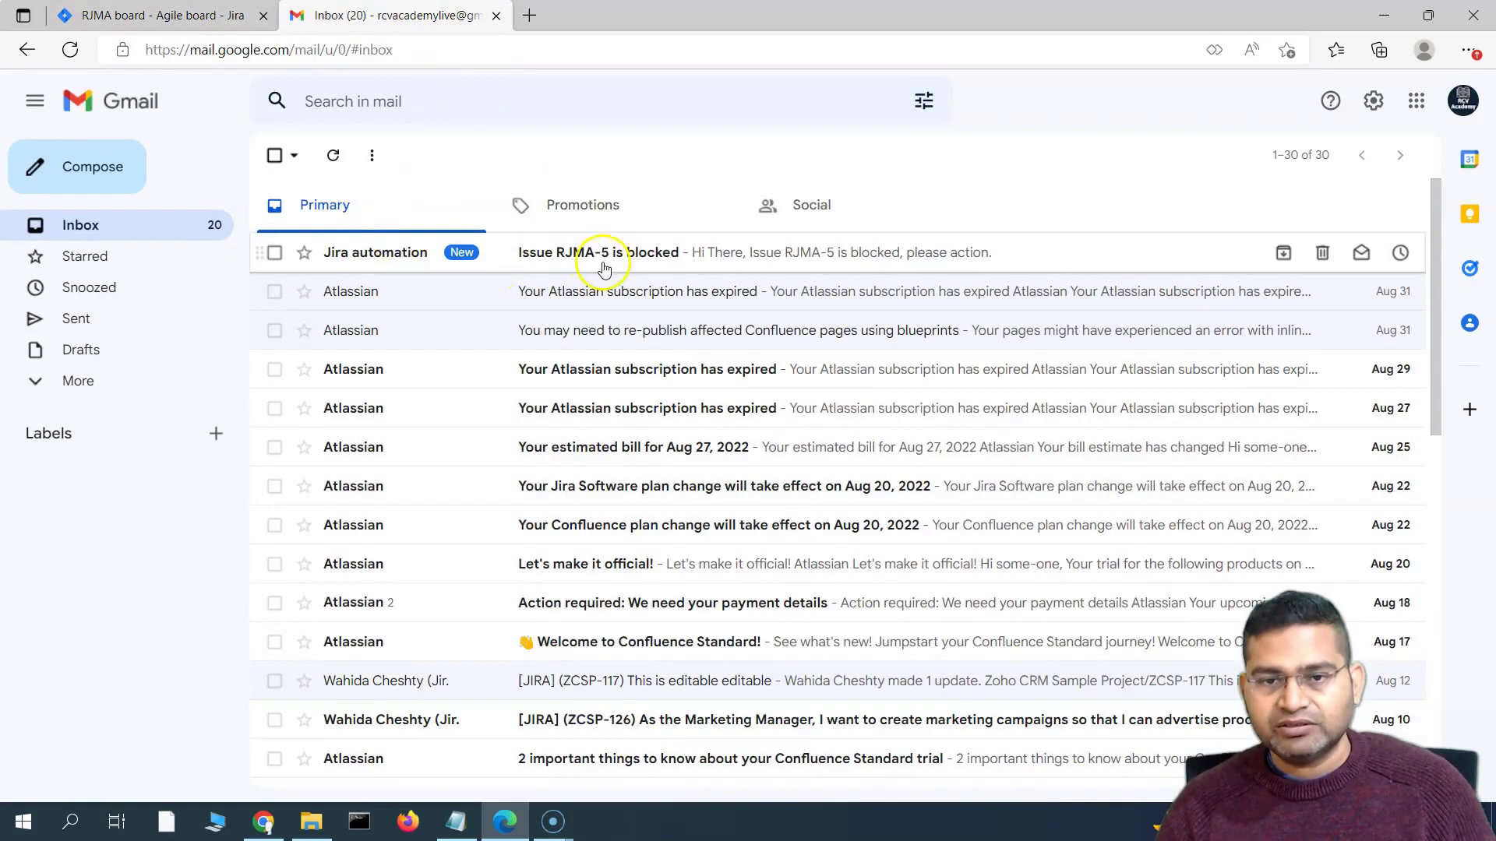
Open the 'Issue RJMA-5 is blocked' email and highlight its message text and issue key
left_click(604, 263)
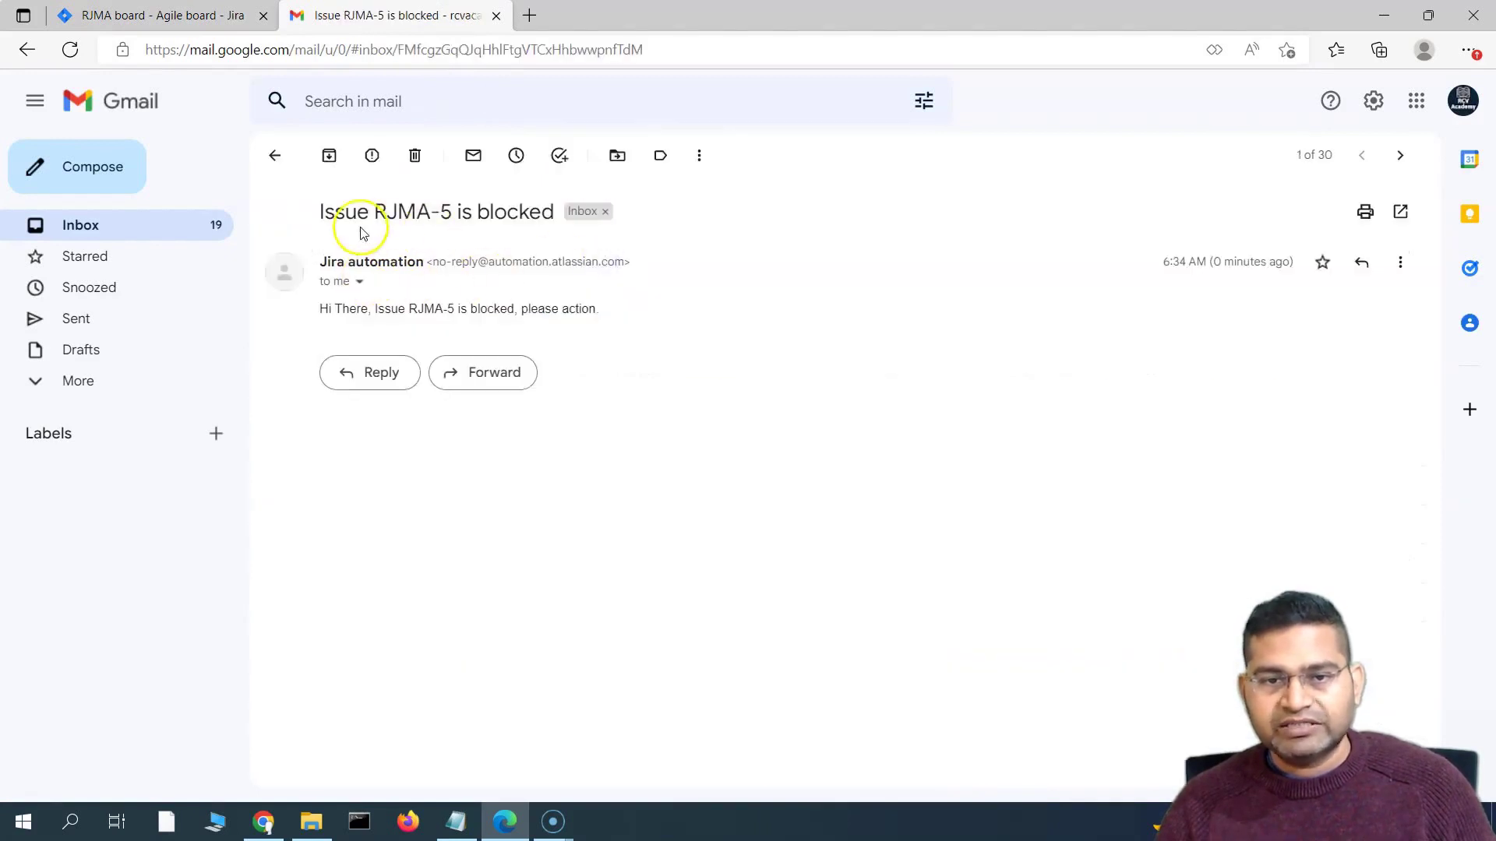
left_click_drag(324, 311, 598, 313)
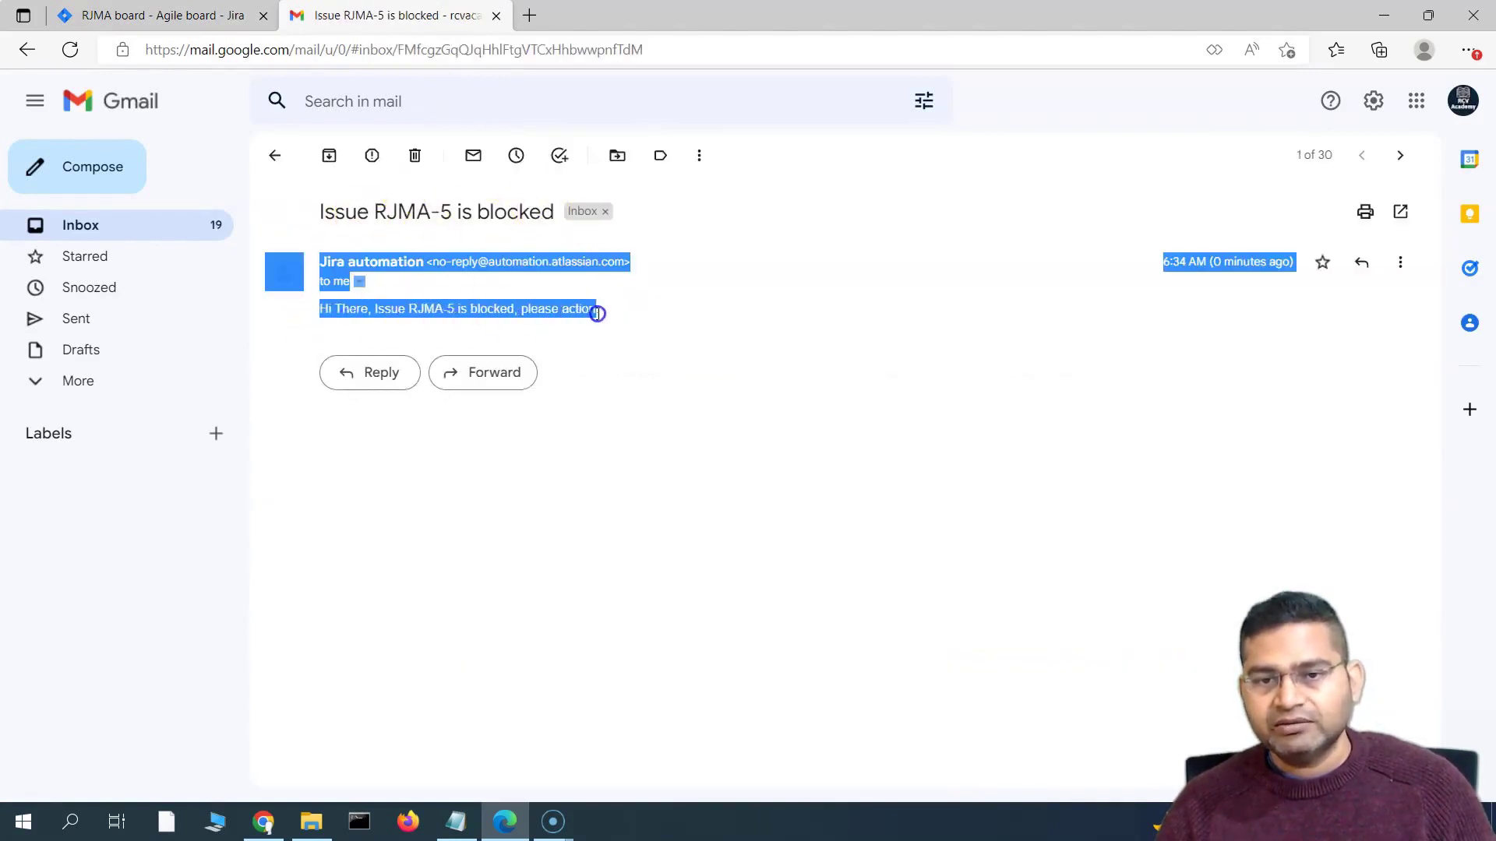
left_click(328, 323)
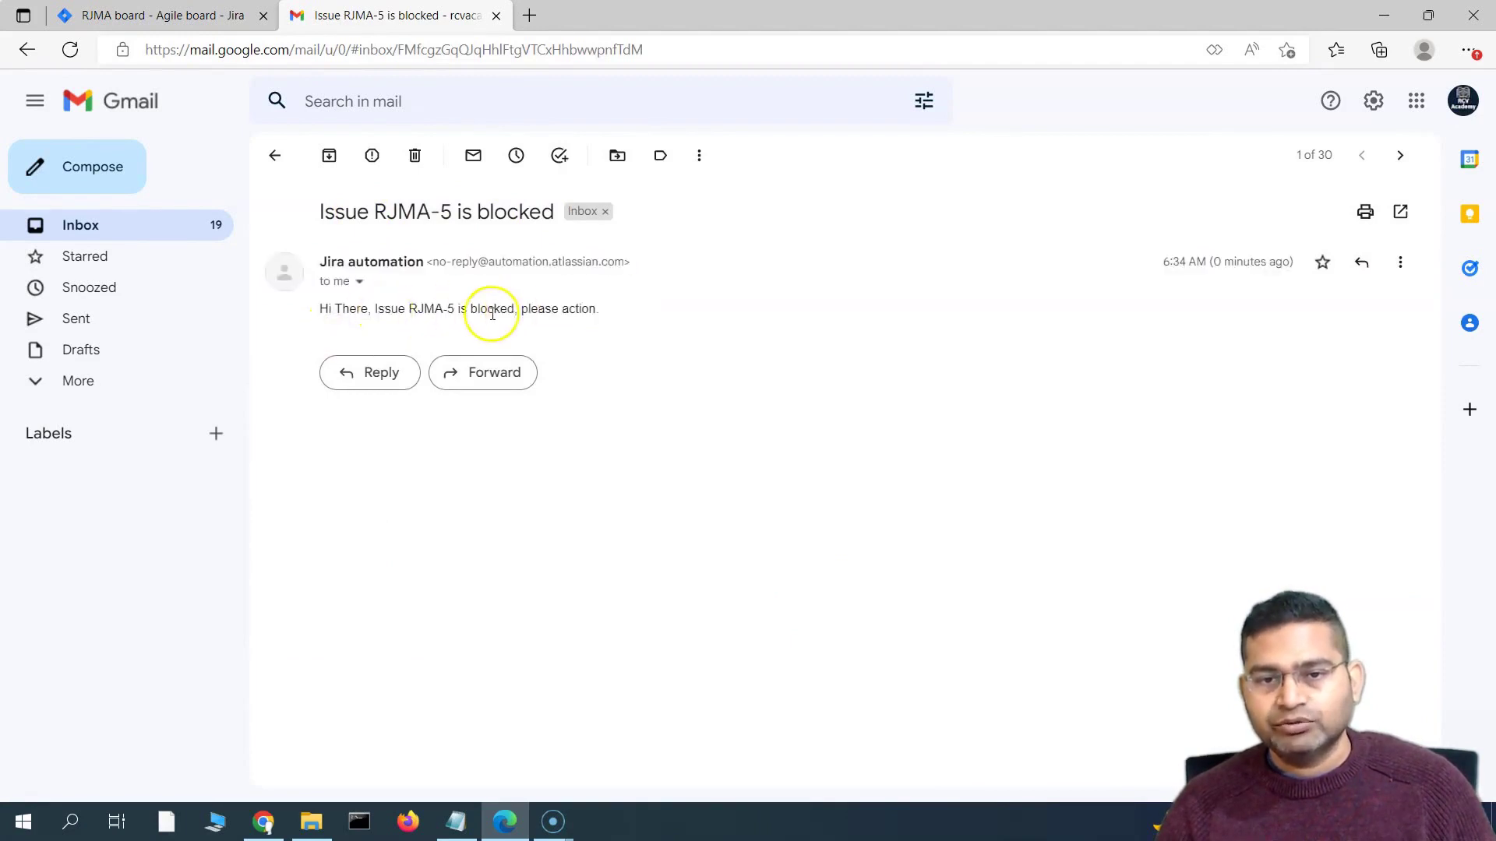
left_click_drag(456, 308, 460, 308)
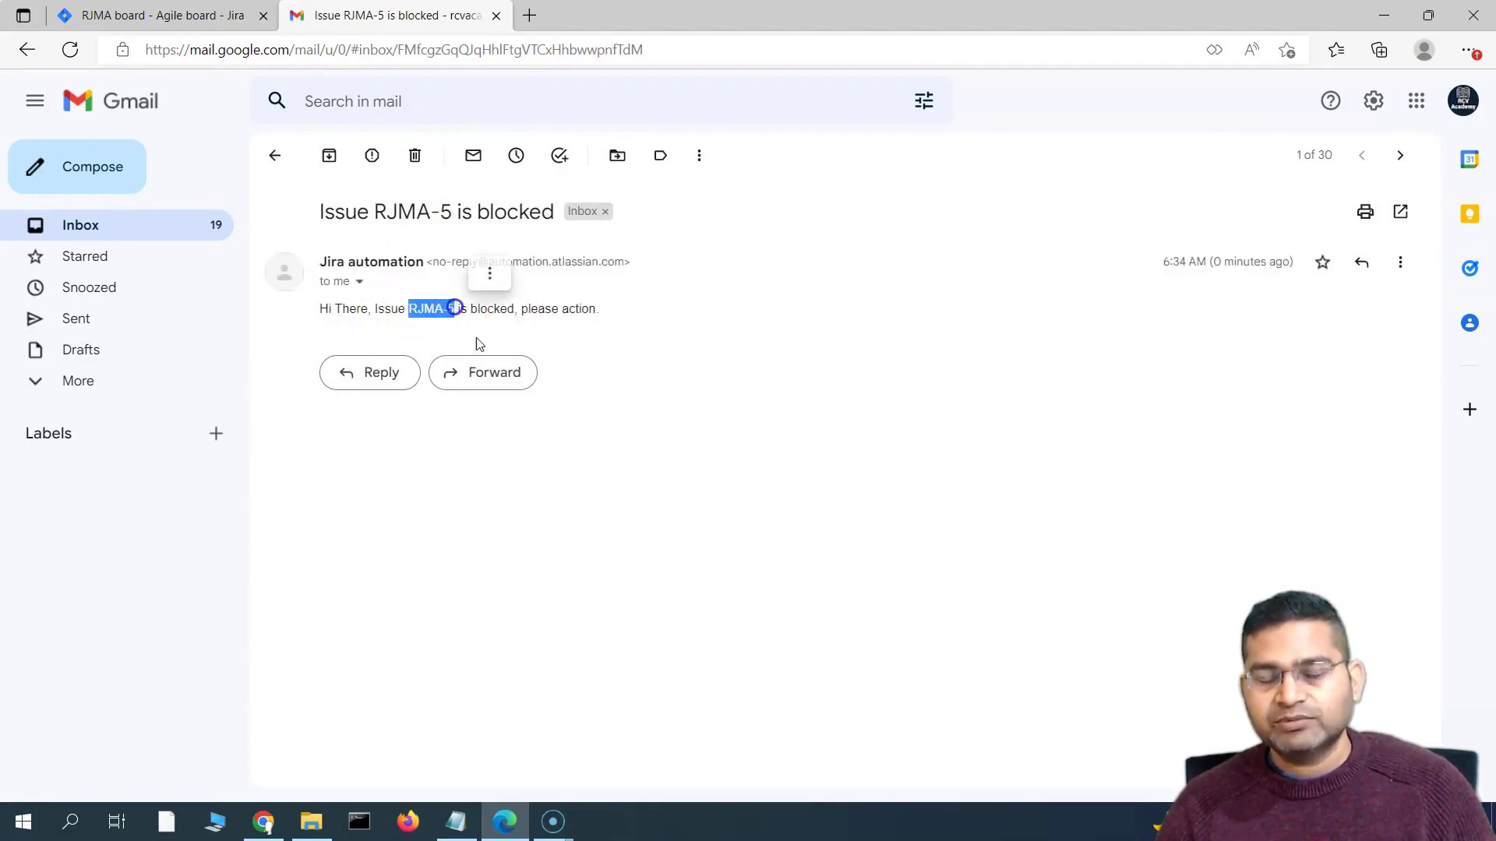
left_click(196, 15)
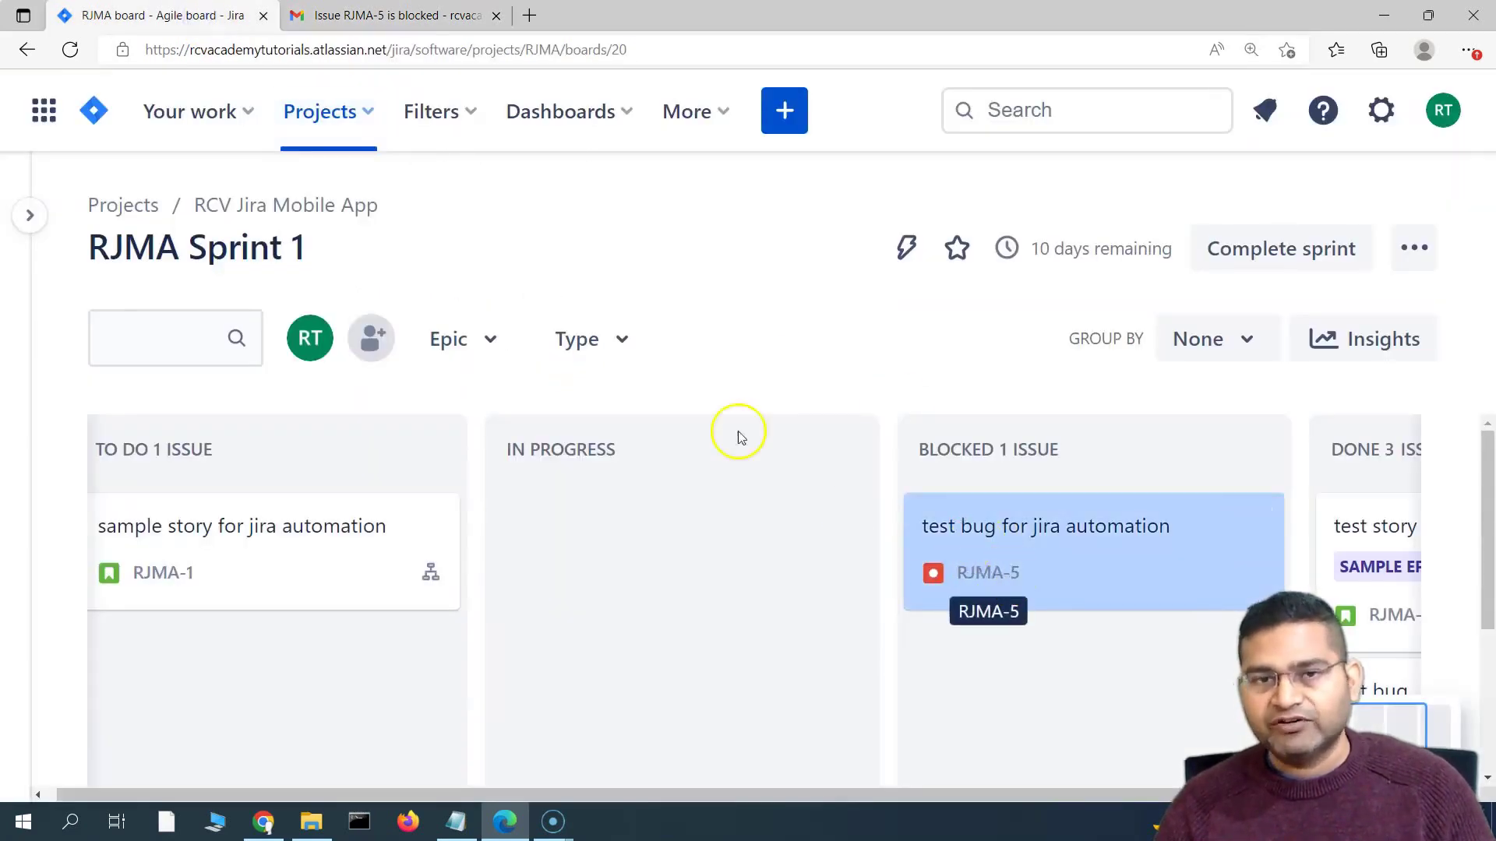
Highlight 'please action', the sender 'Jira automation' and its no-reply address, then return to Jira
left_click(429, 24)
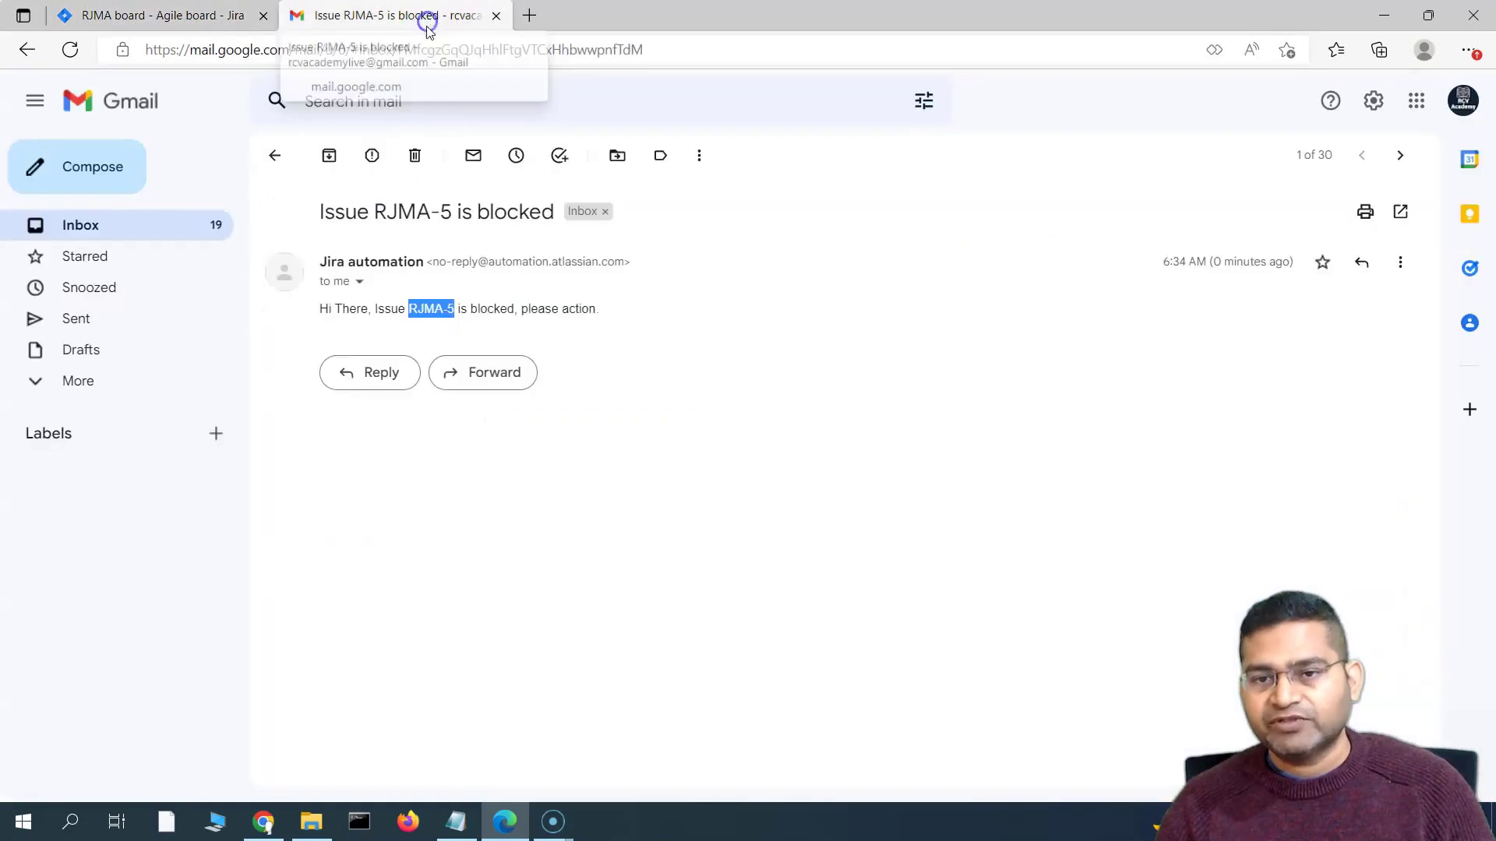
left_click(451, 309)
left_click_drag(521, 314, 636, 312)
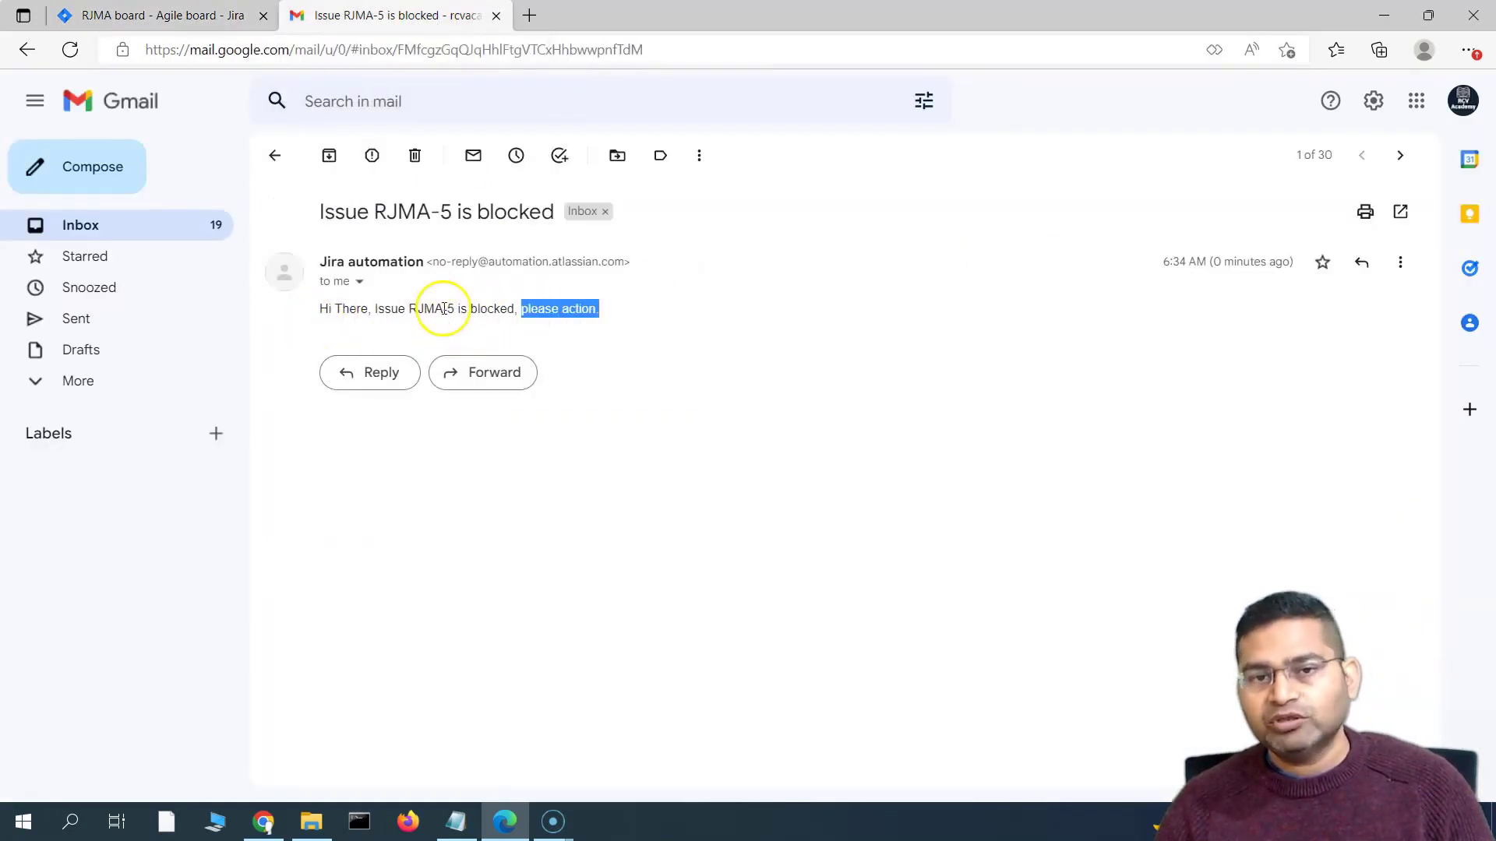
left_click_drag(322, 264, 424, 261)
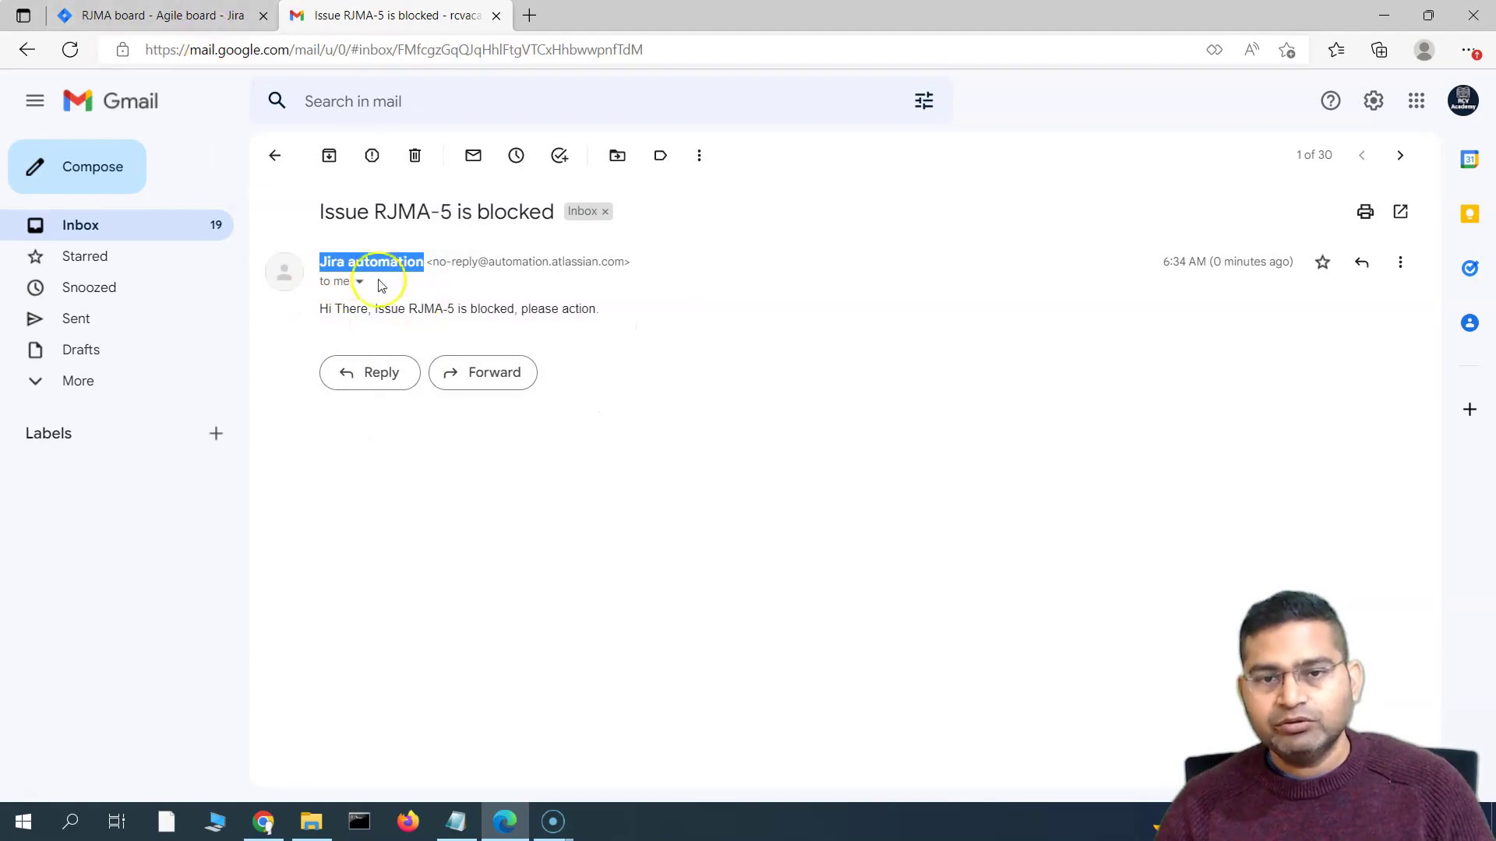
left_click(436, 263)
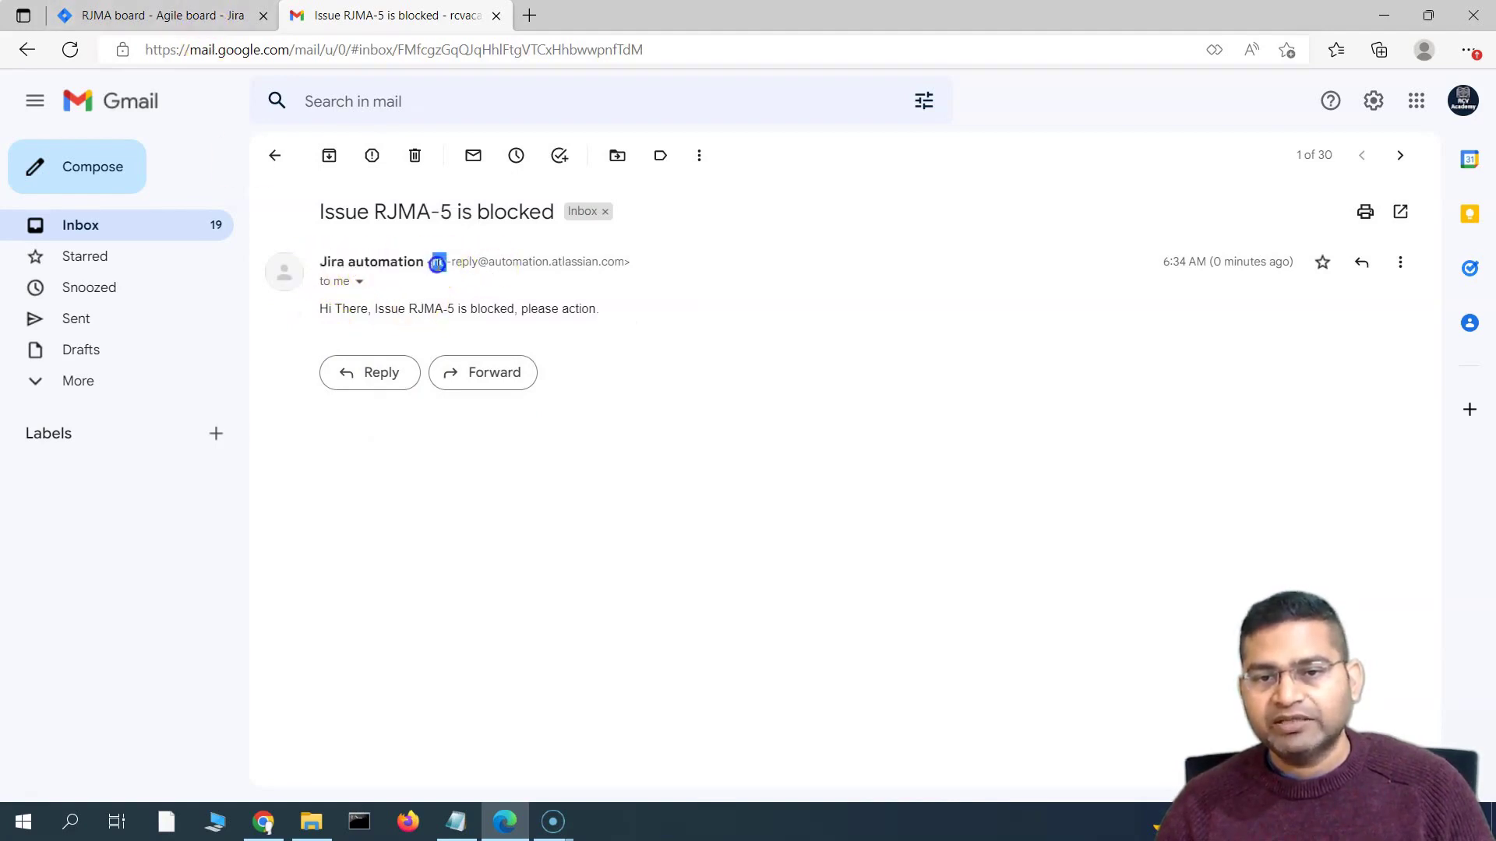
left_click_drag(476, 264, 478, 264)
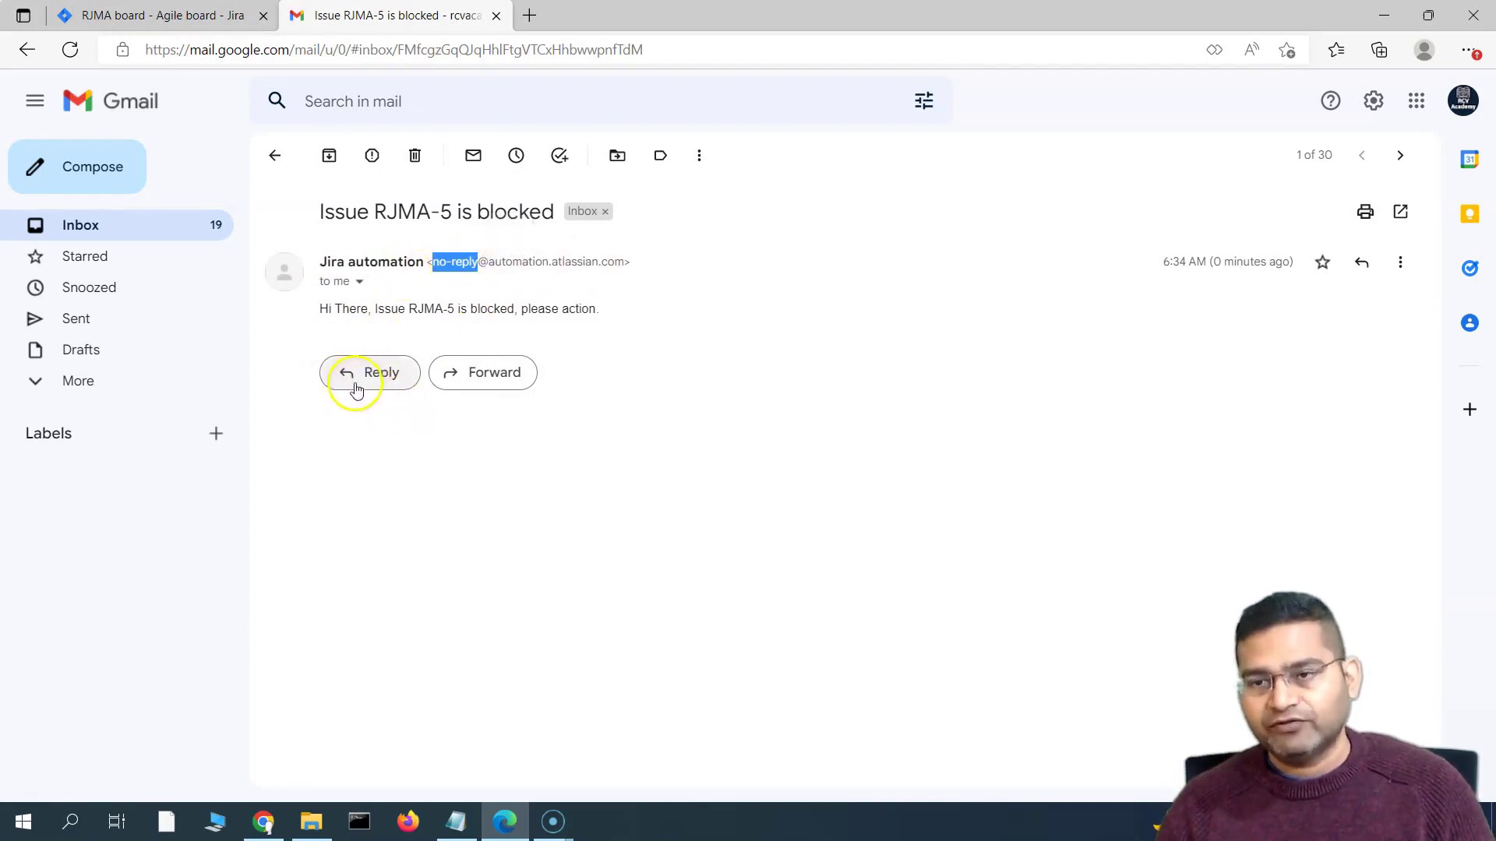
left_click(139, 13)
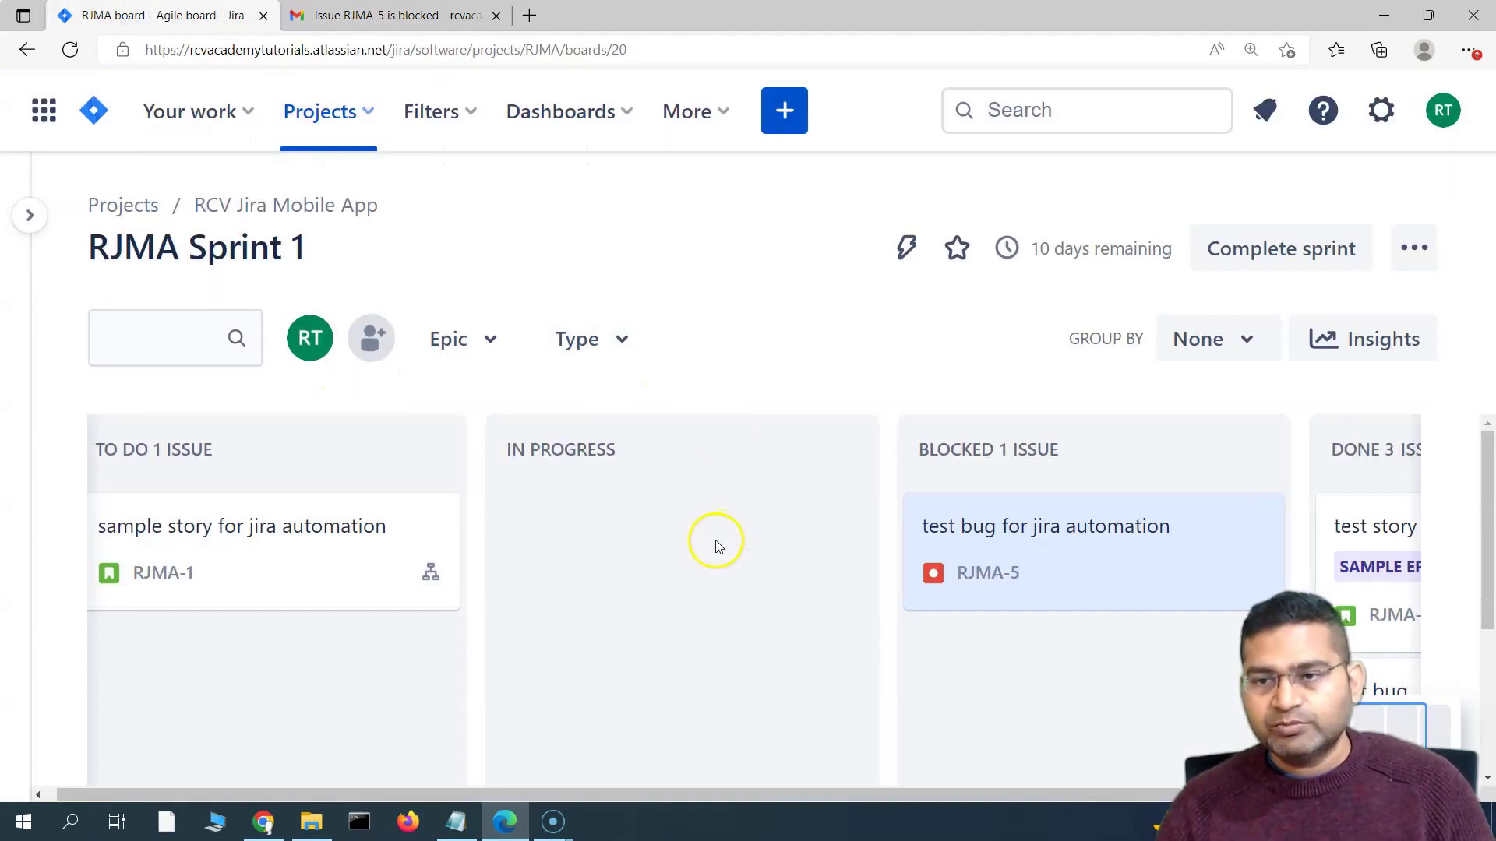
Go to Project settings > Automation to list the project's three automation rules
left_click(42, 224)
scroll(200, 444, "down", 2)
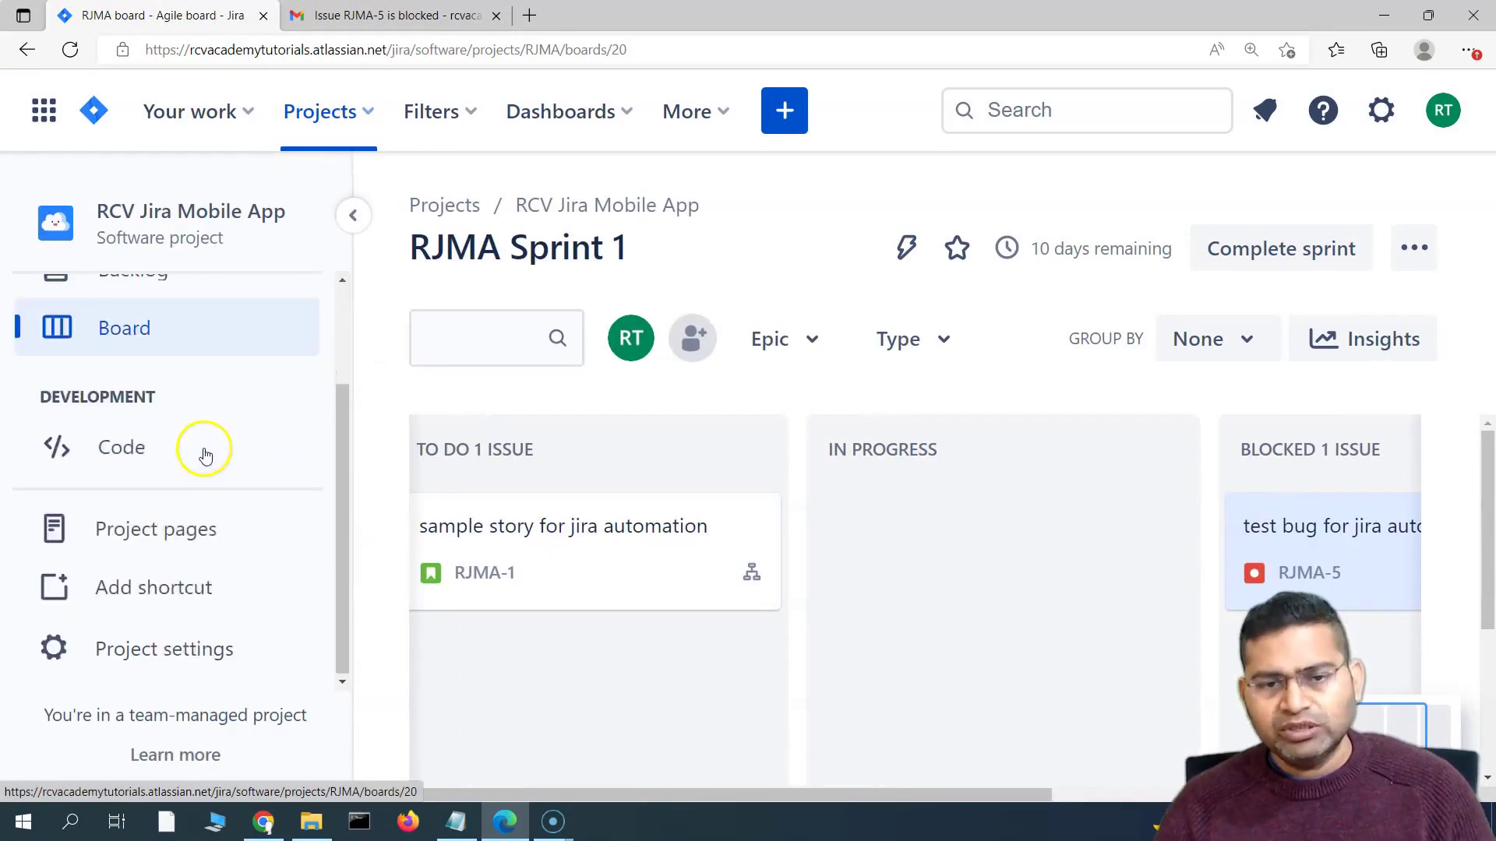
left_click(199, 652)
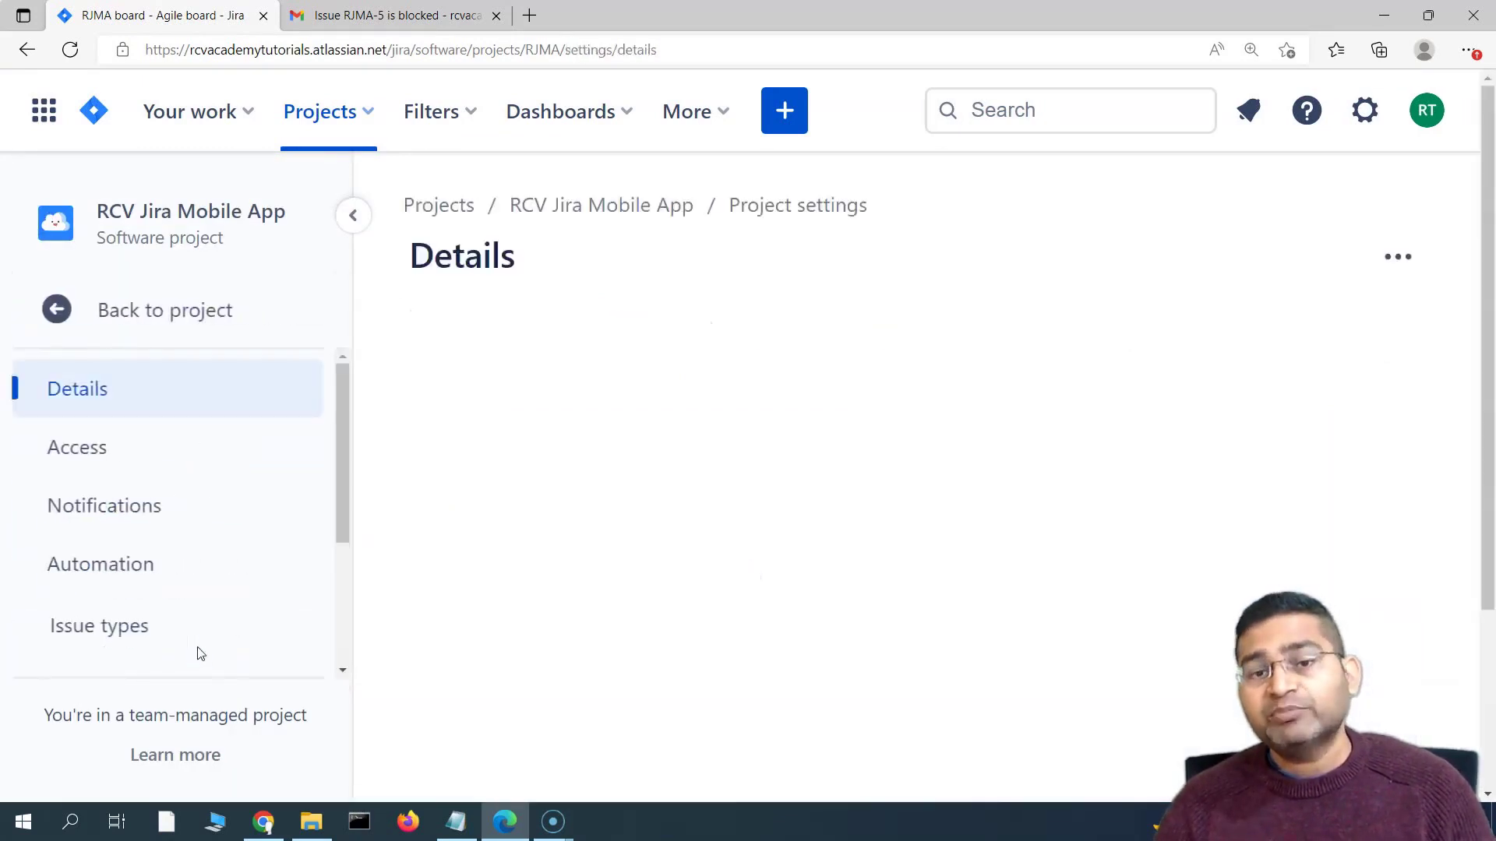
scroll(483, 527, "down", 5)
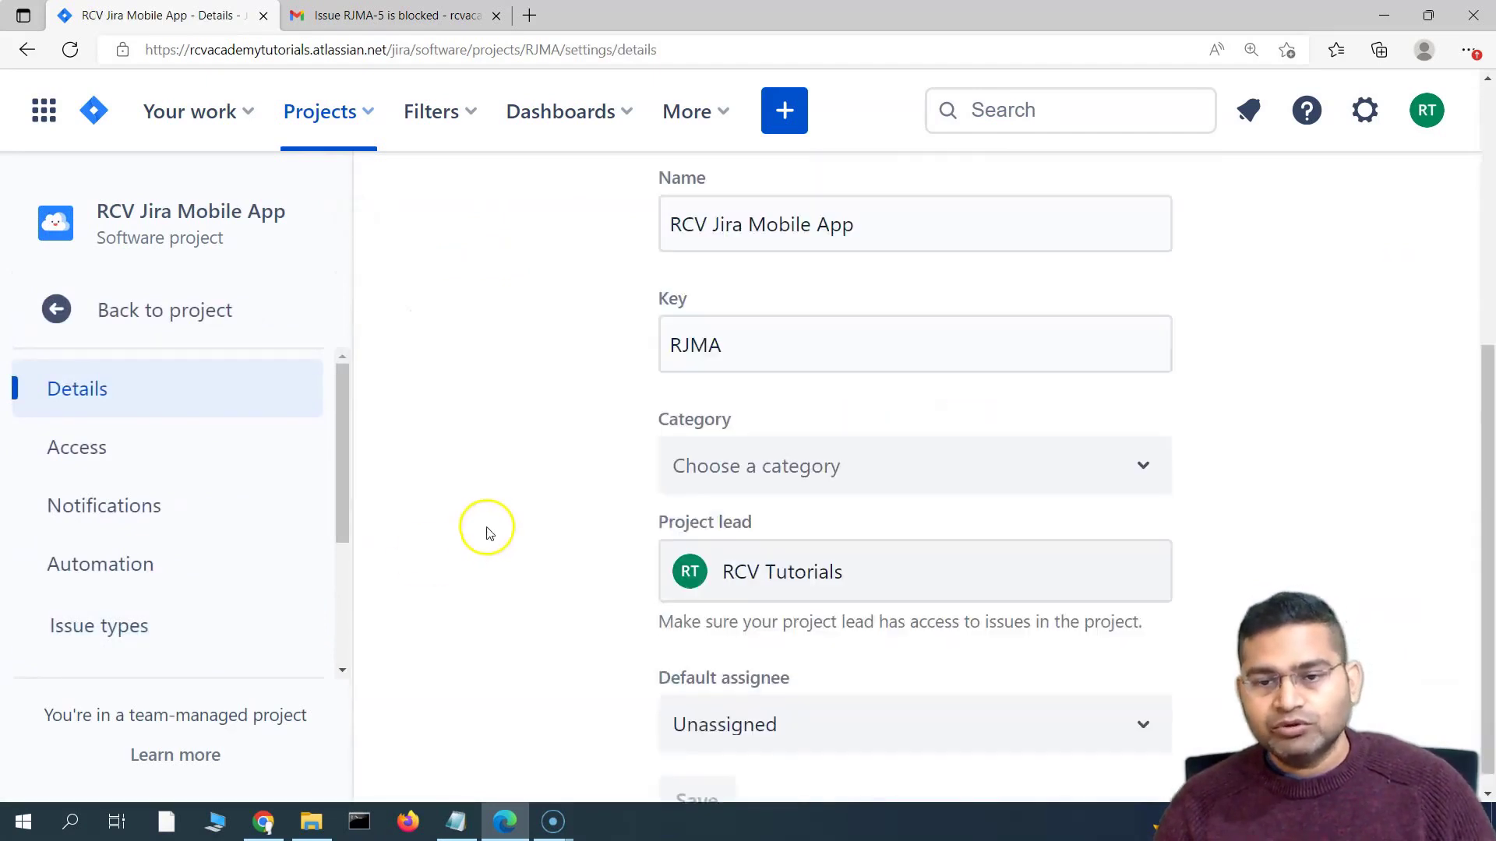
left_click(94, 559)
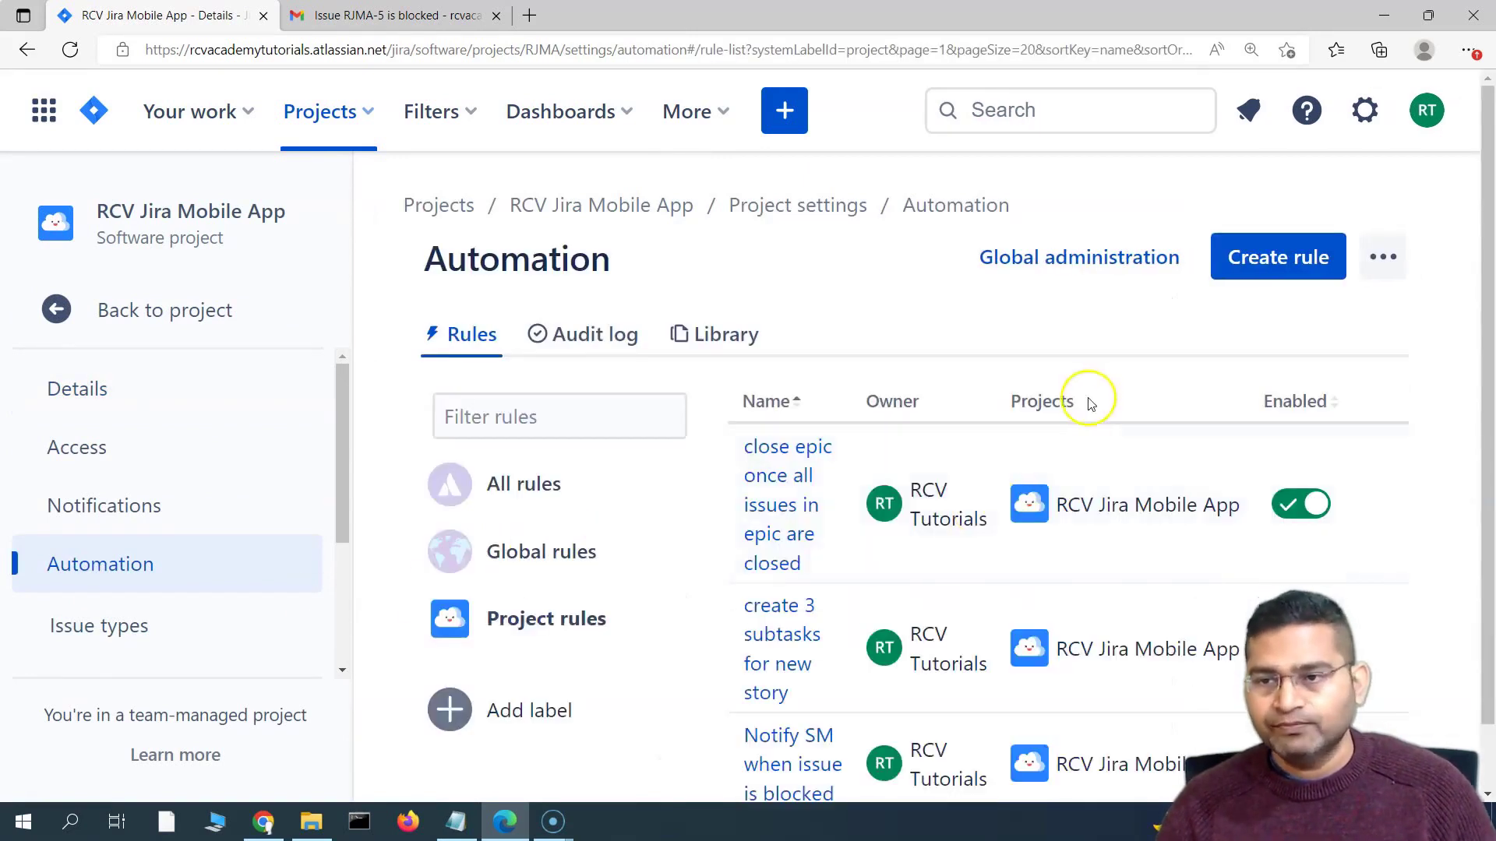
scroll(818, 608, "down", 2)
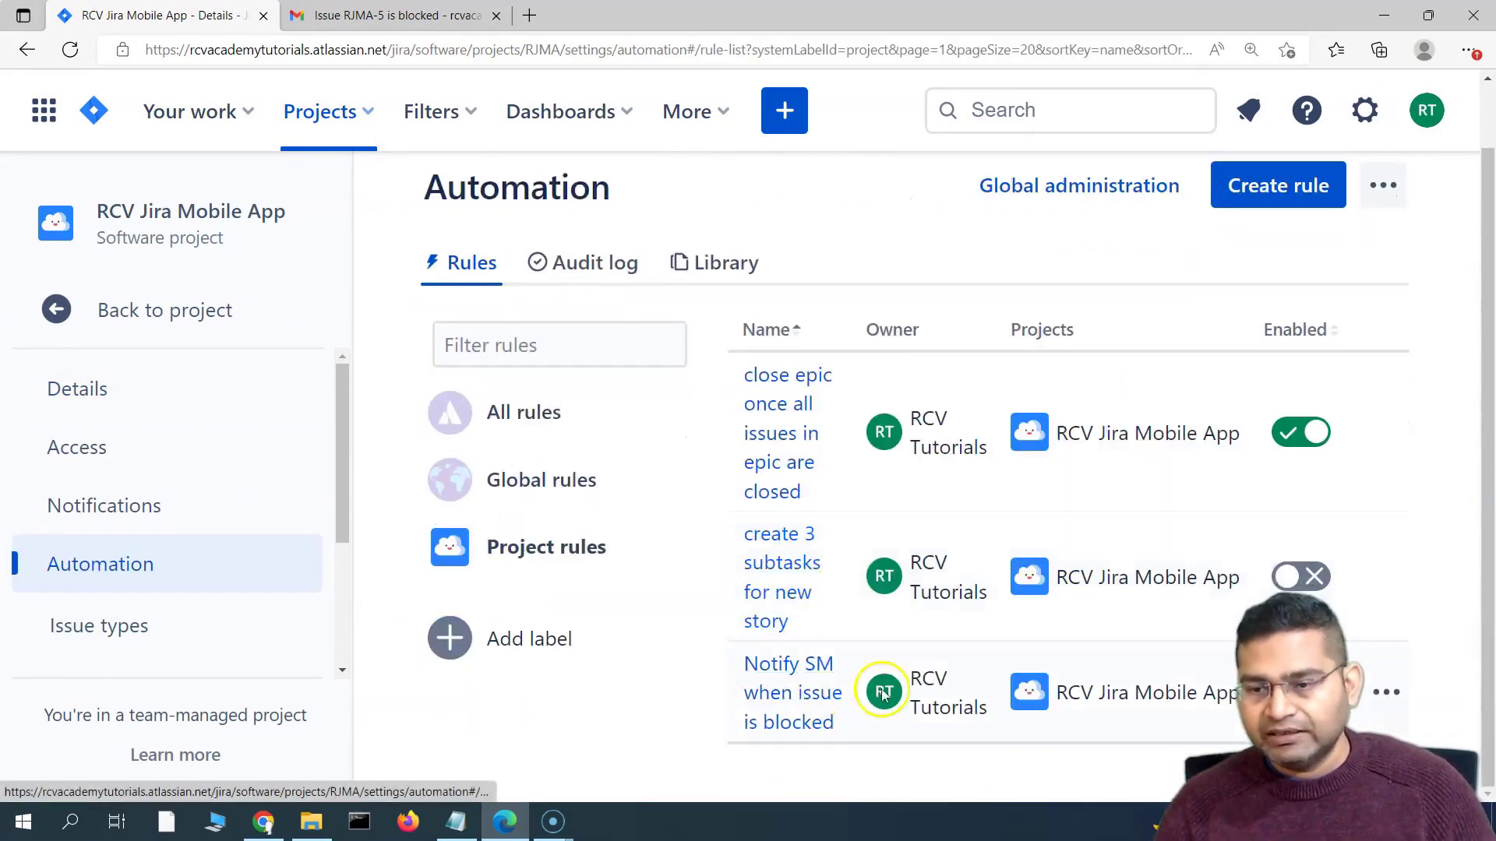
Open the 'Notify SM when issue is blocked' rule and select its Issue transitioned trigger
left_click(783, 683)
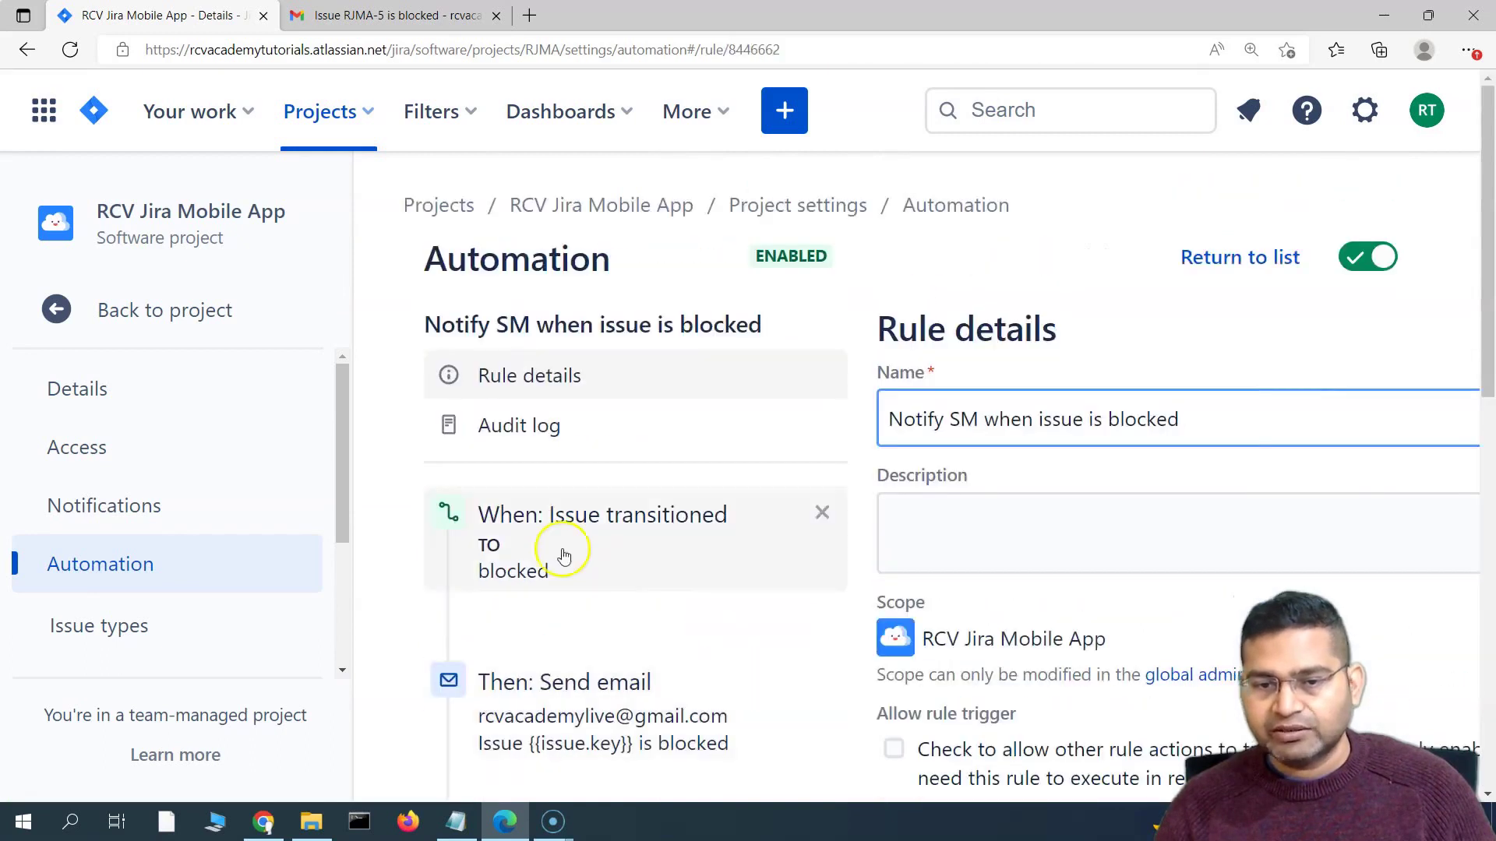
left_click(354, 215)
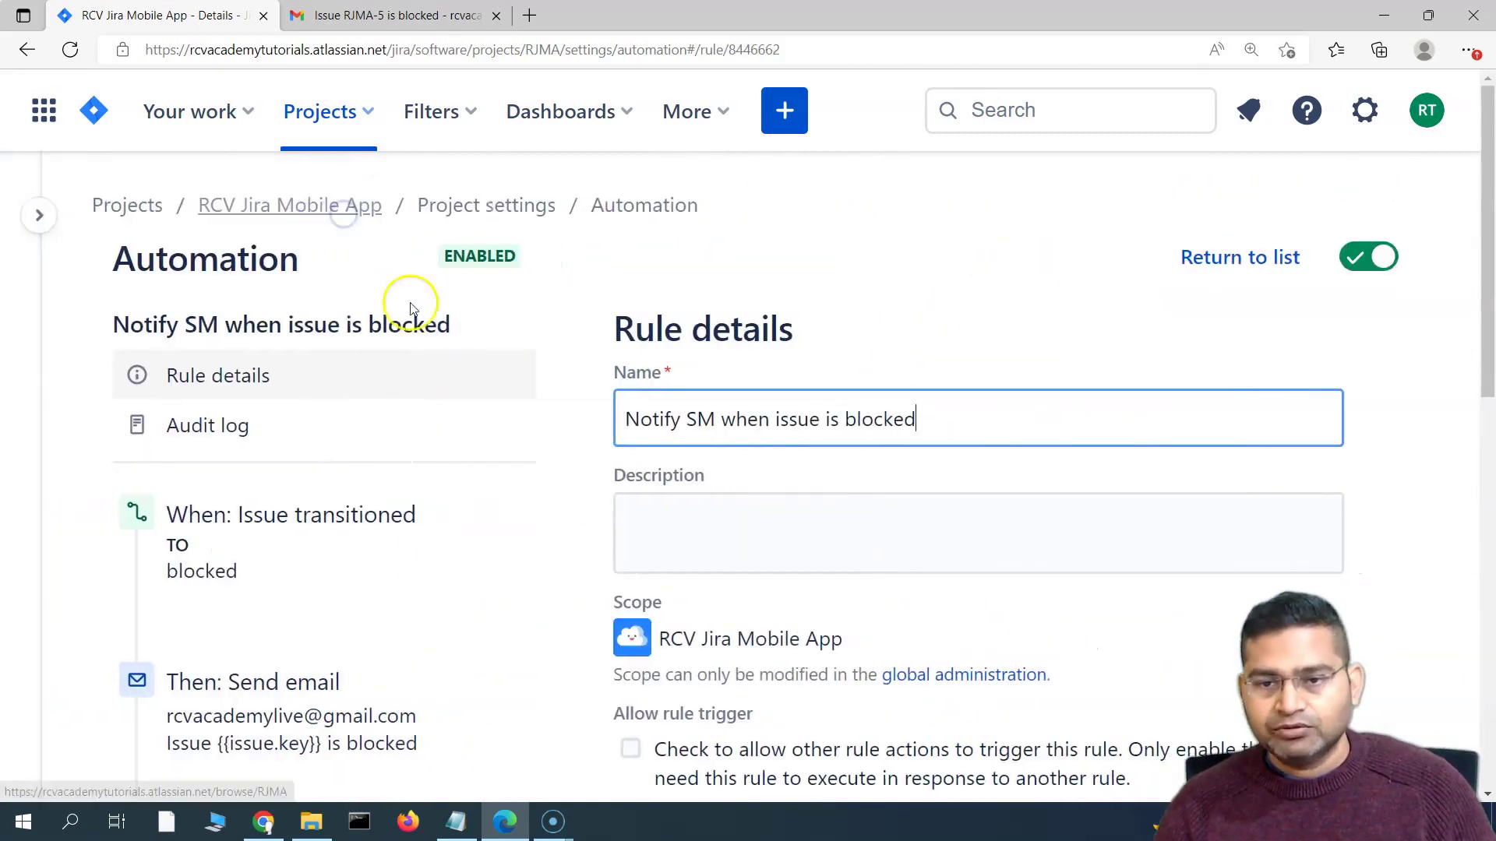
scroll(514, 559, "down", 3)
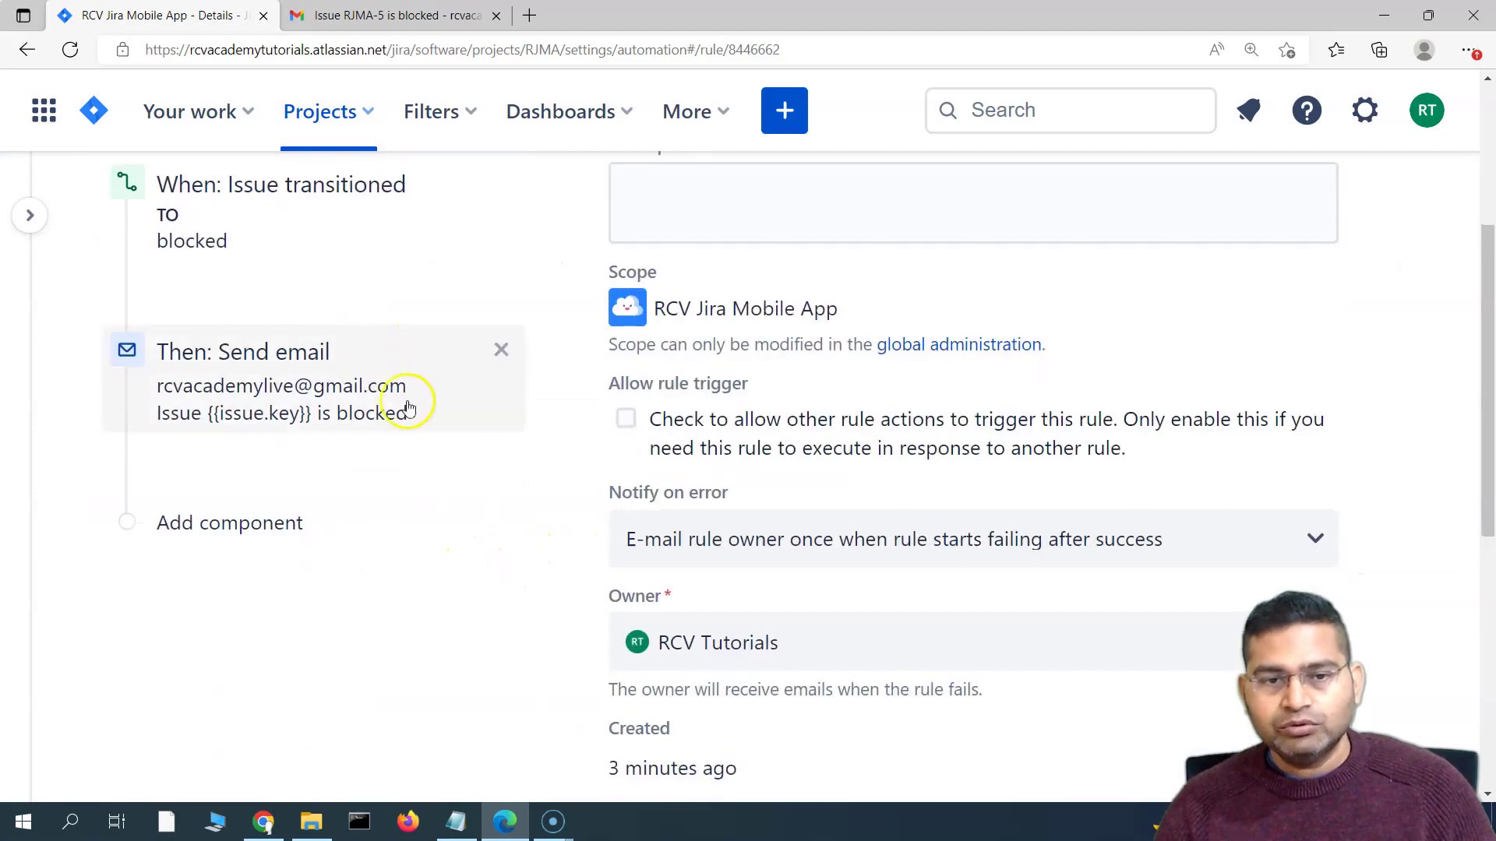
scroll(374, 498, "up", 2)
left_click(343, 479)
scroll(374, 479, "down", 3)
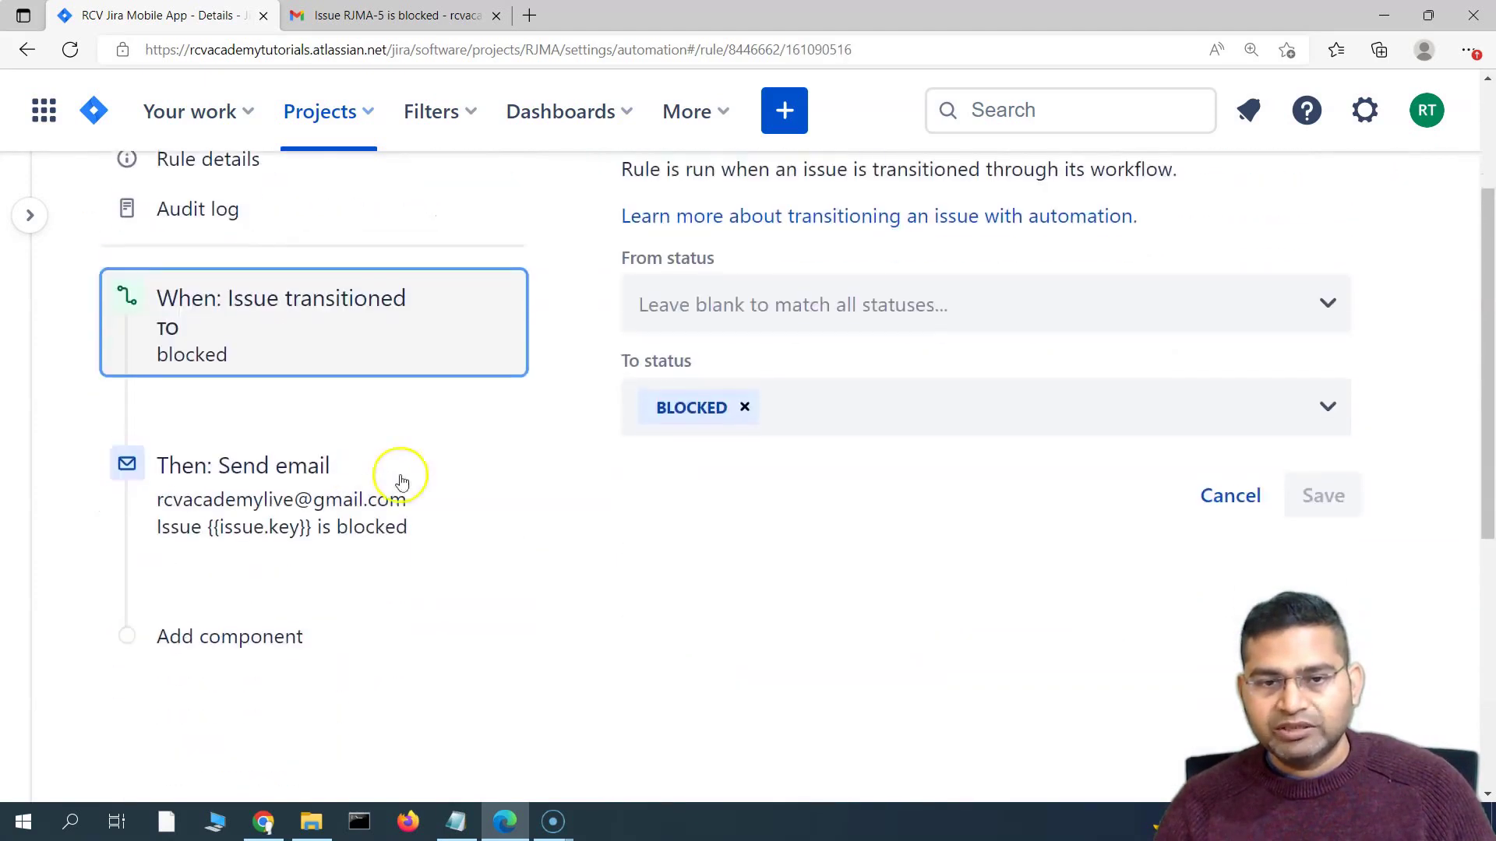
Add a new condition component after the rule's Send email step
left_click(291, 487)
left_click(265, 633)
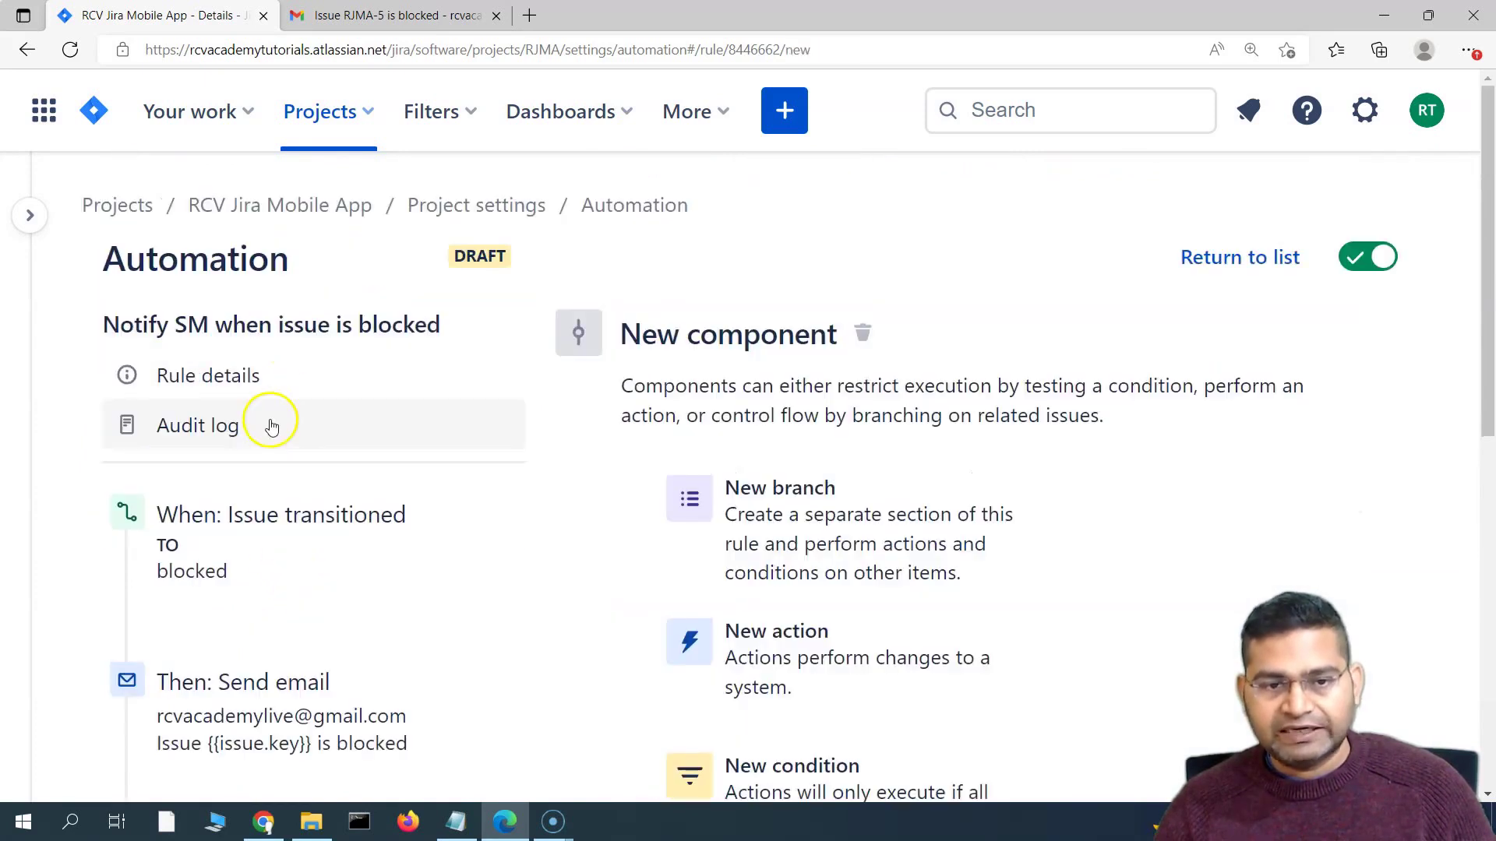
scroll(477, 511, "down", 3)
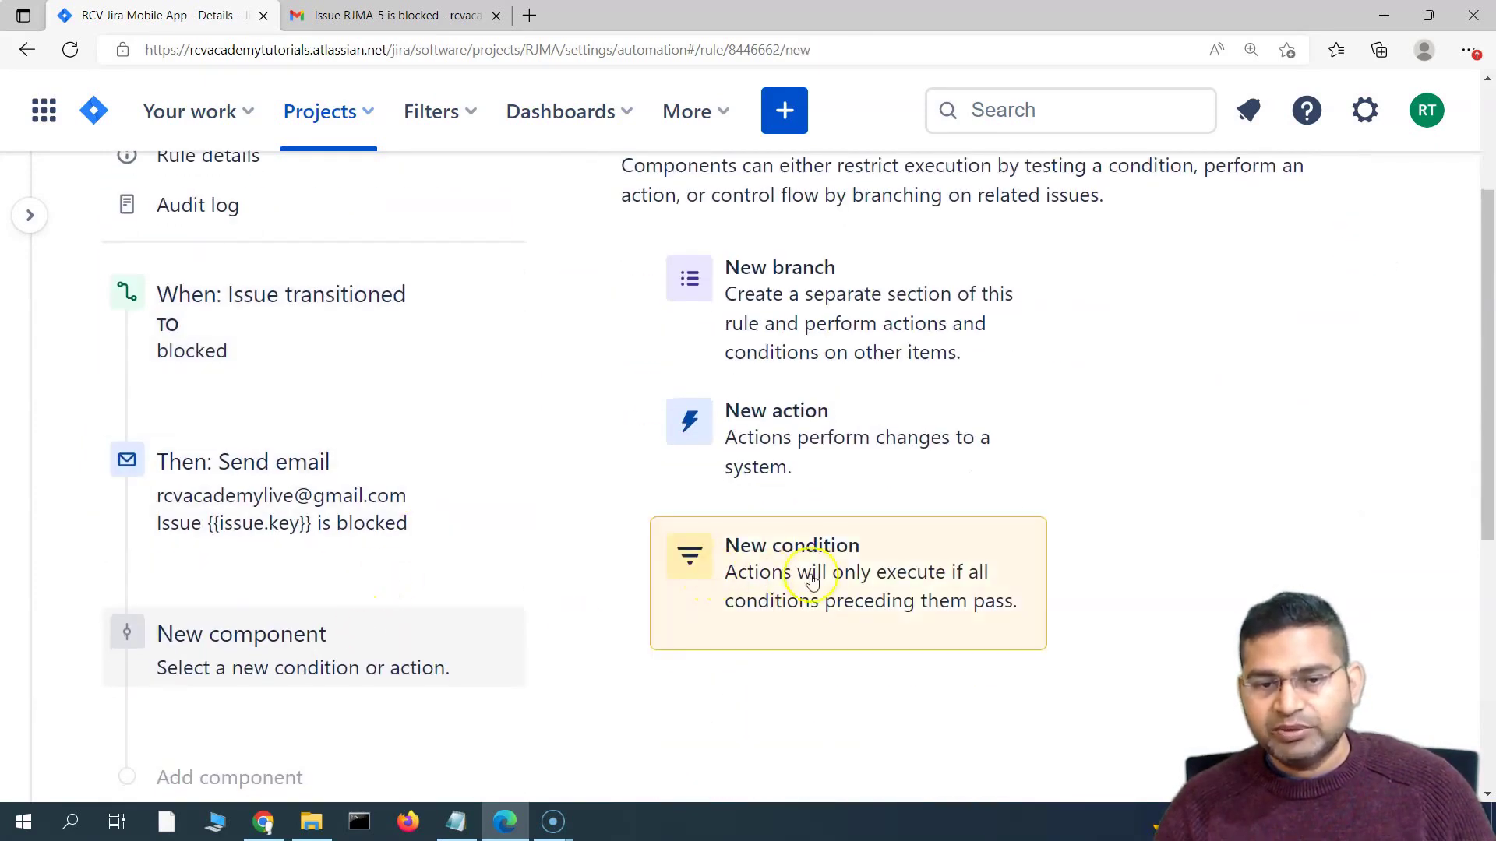
left_click(802, 585)
scroll(608, 575, "down", 5)
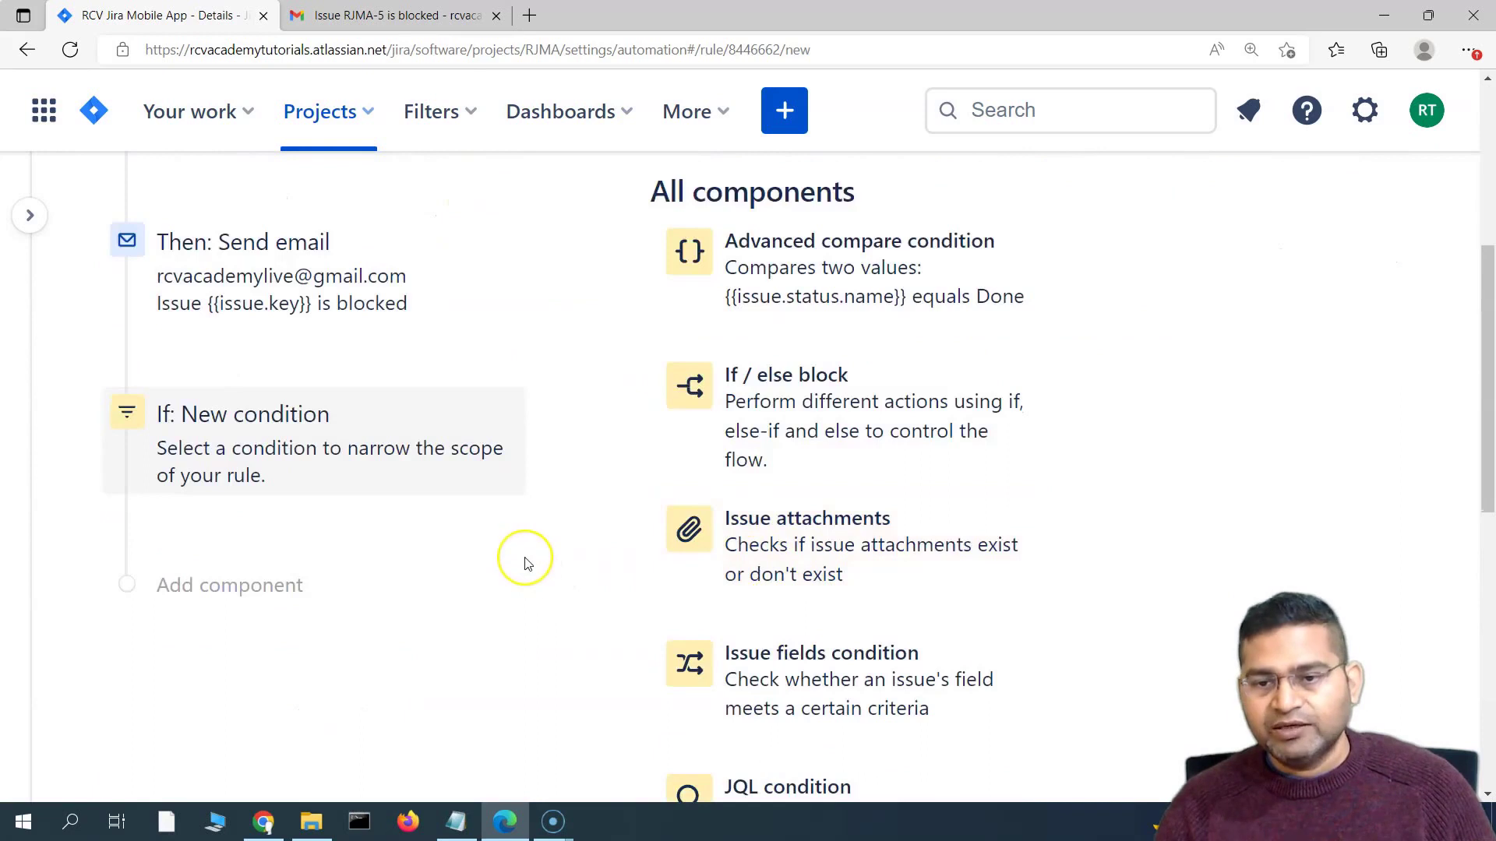
scroll(775, 551, "down", 3)
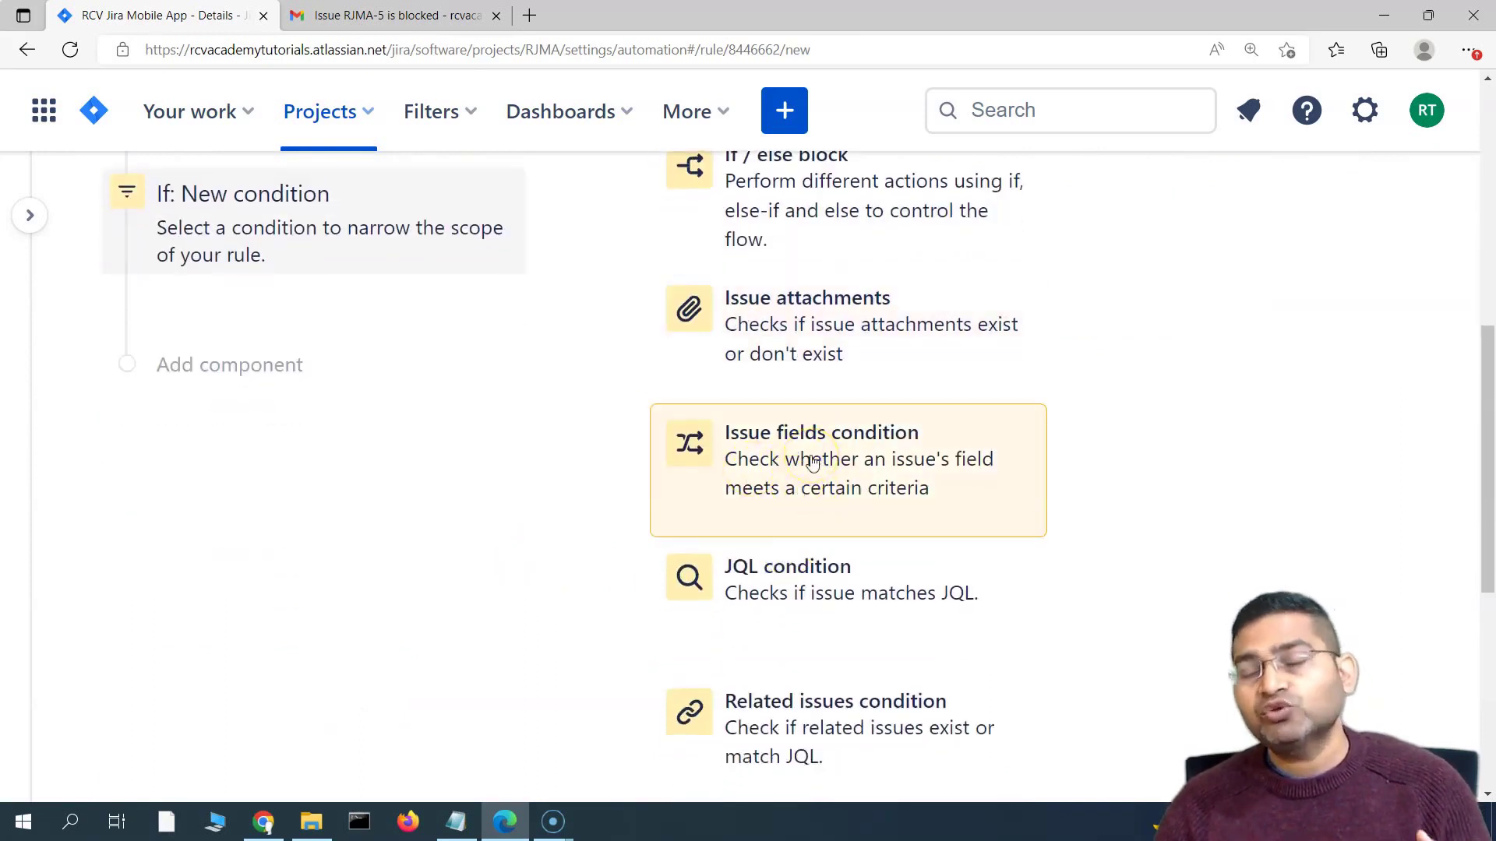
Save an Issue fields condition requiring Issue Type equals Story
left_click(811, 460)
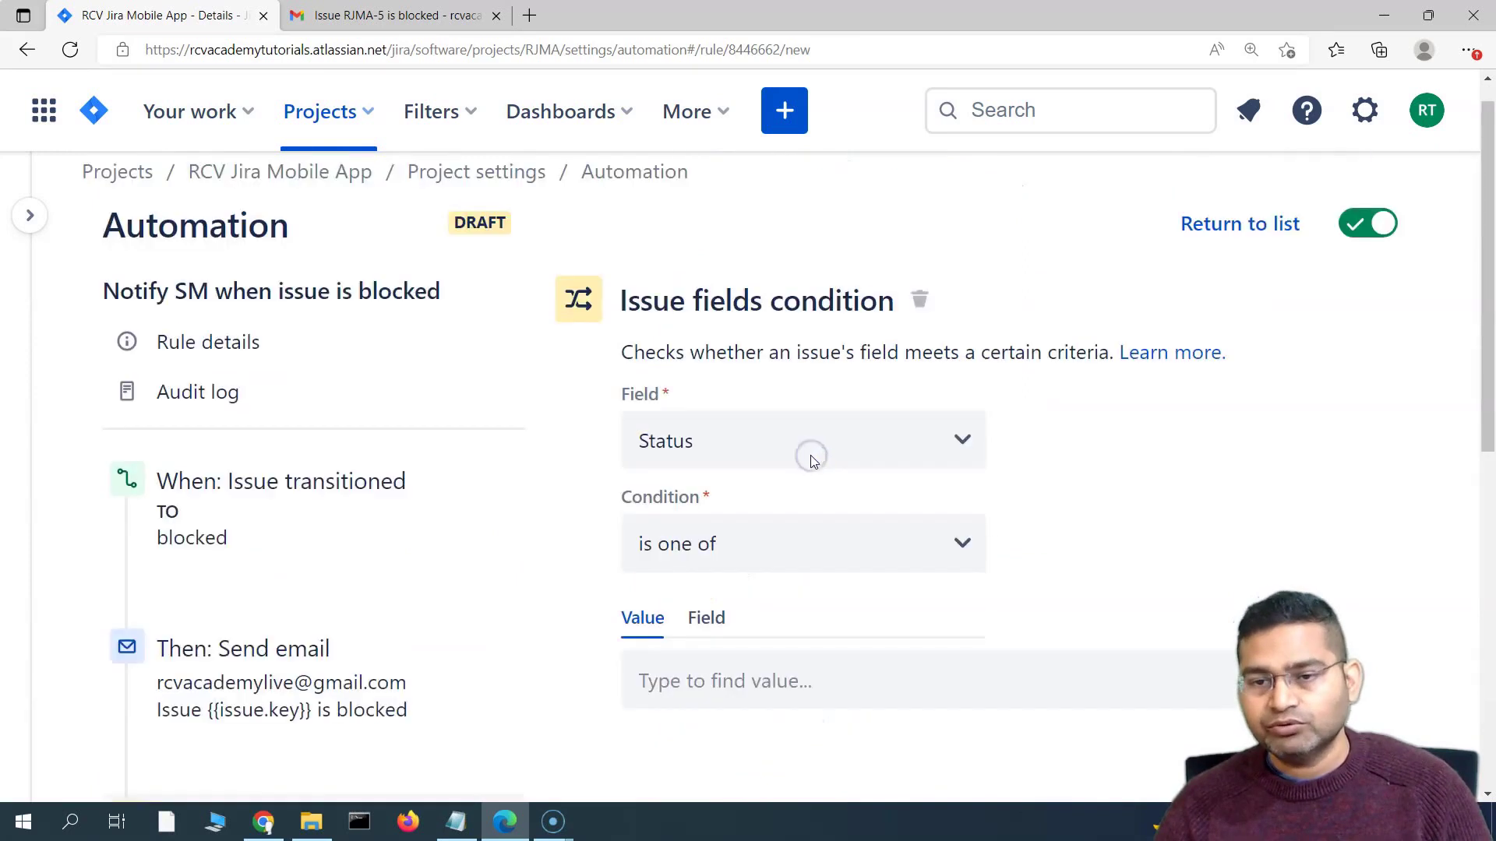
left_click(770, 477)
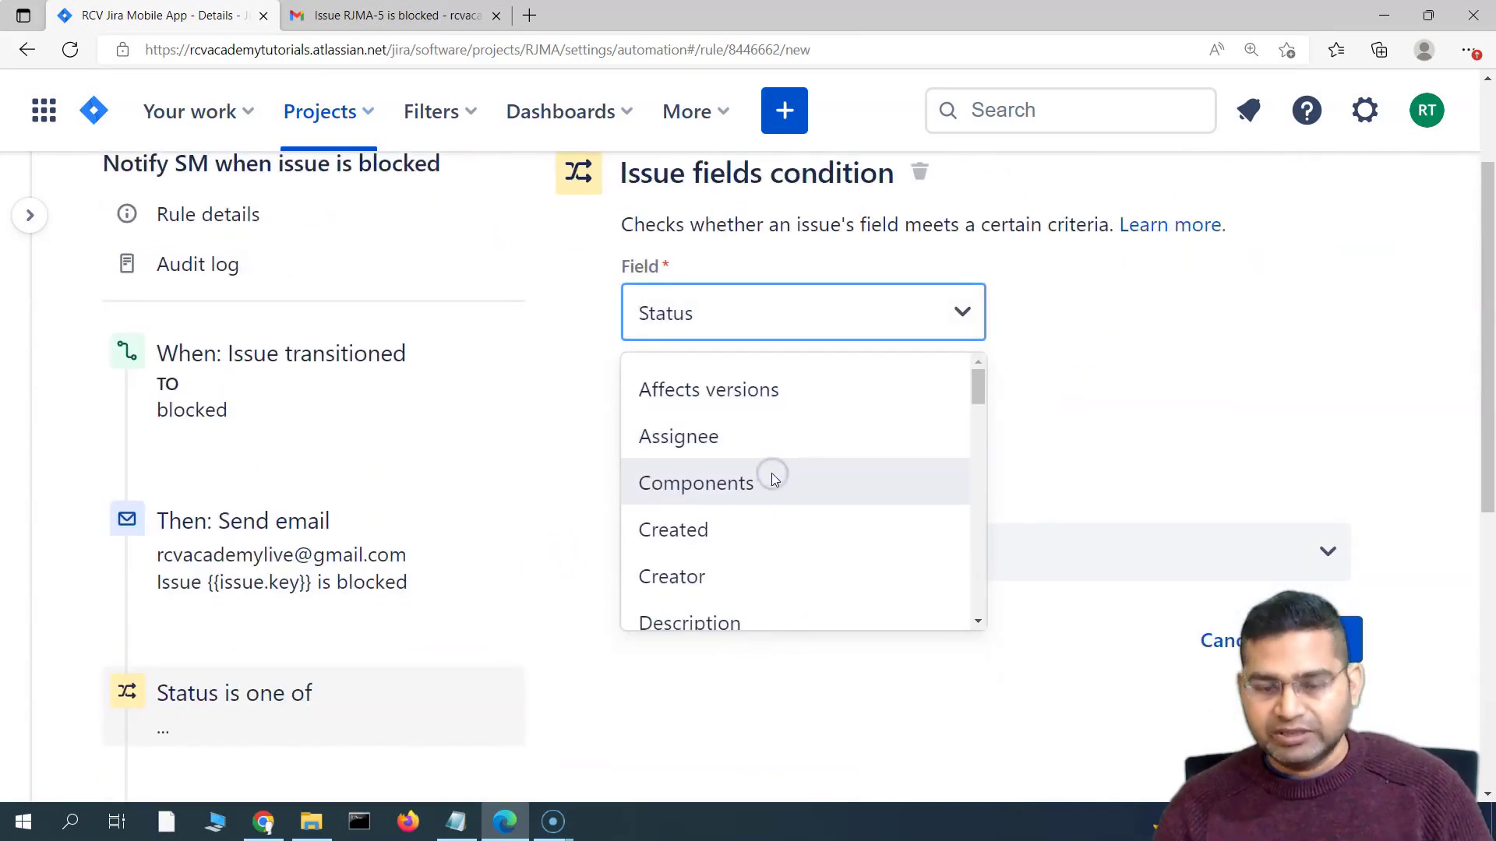
type("iss")
left_click(879, 399)
left_click(721, 437)
left_click(740, 551)
left_click(739, 567)
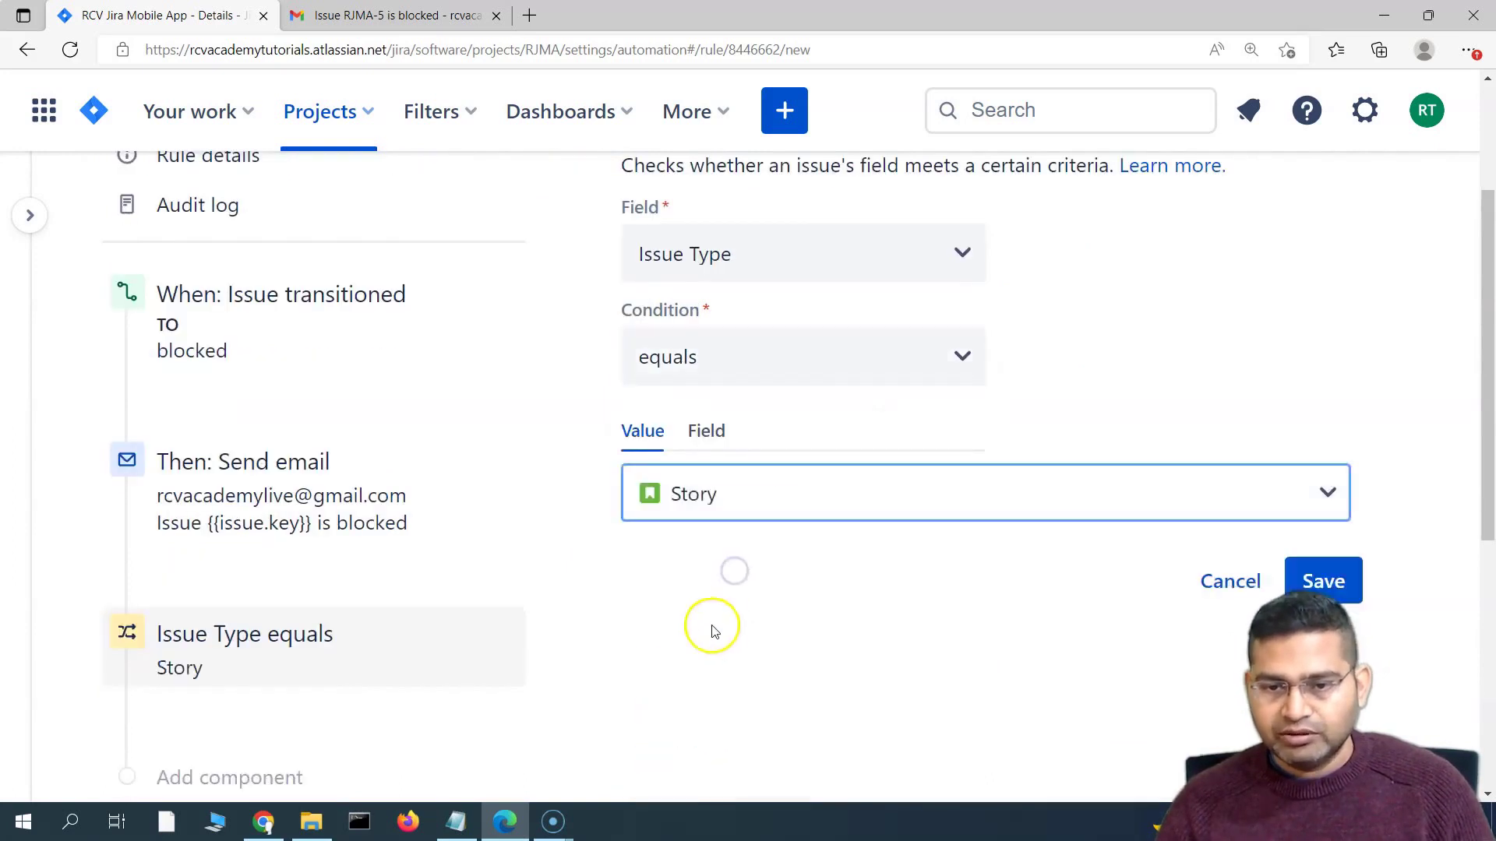
left_click(1323, 581)
Move the Story condition above Send email and publish the rule changes
scroll(855, 595, "down", 3)
left_click_drag(207, 422, 255, 222)
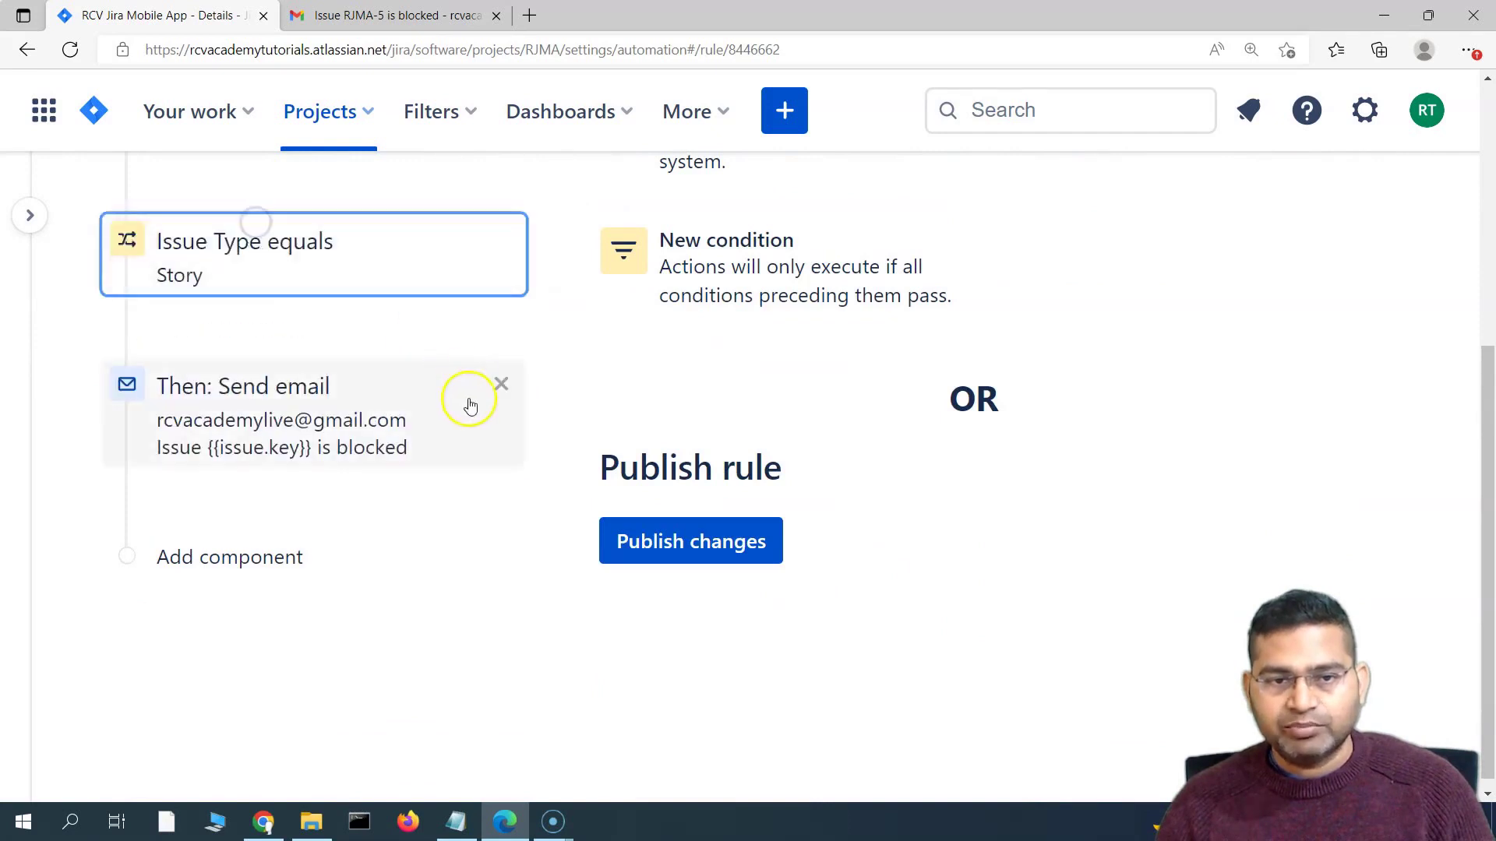
scroll(470, 405, "up", 3)
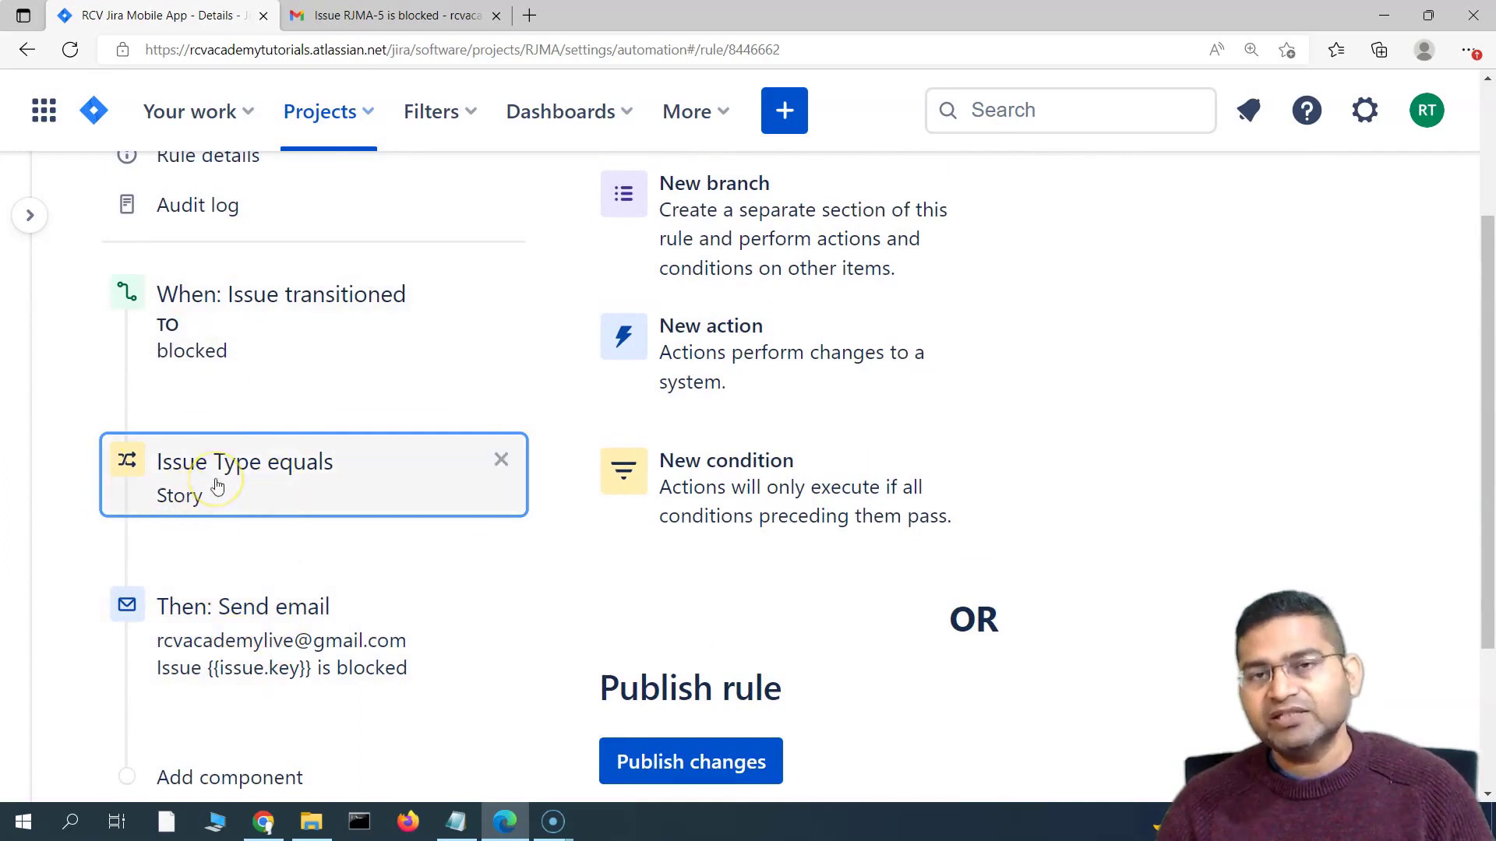
left_click(226, 550)
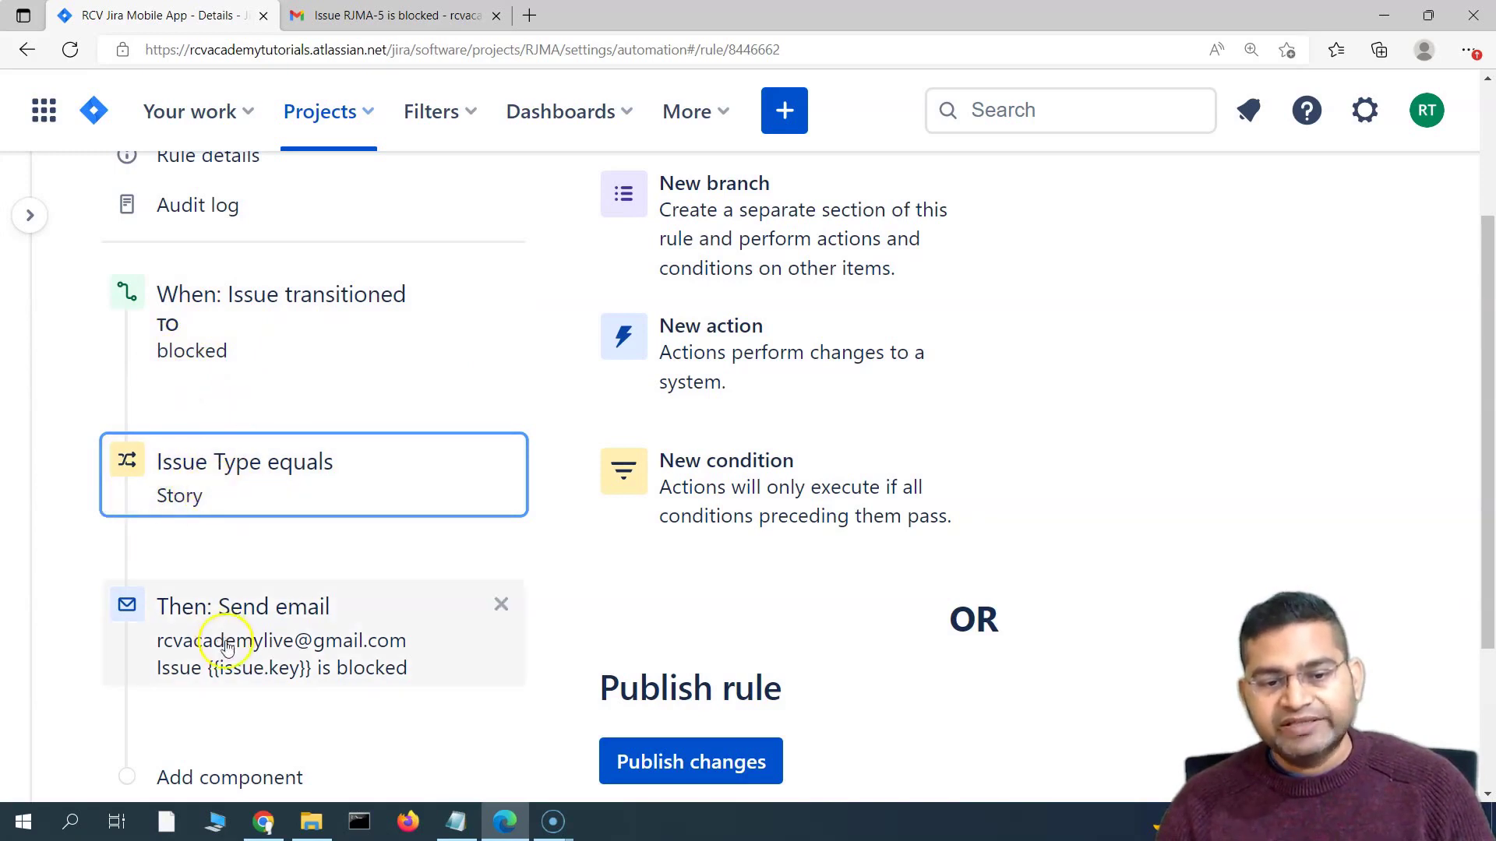
scroll(300, 653, "down", 3)
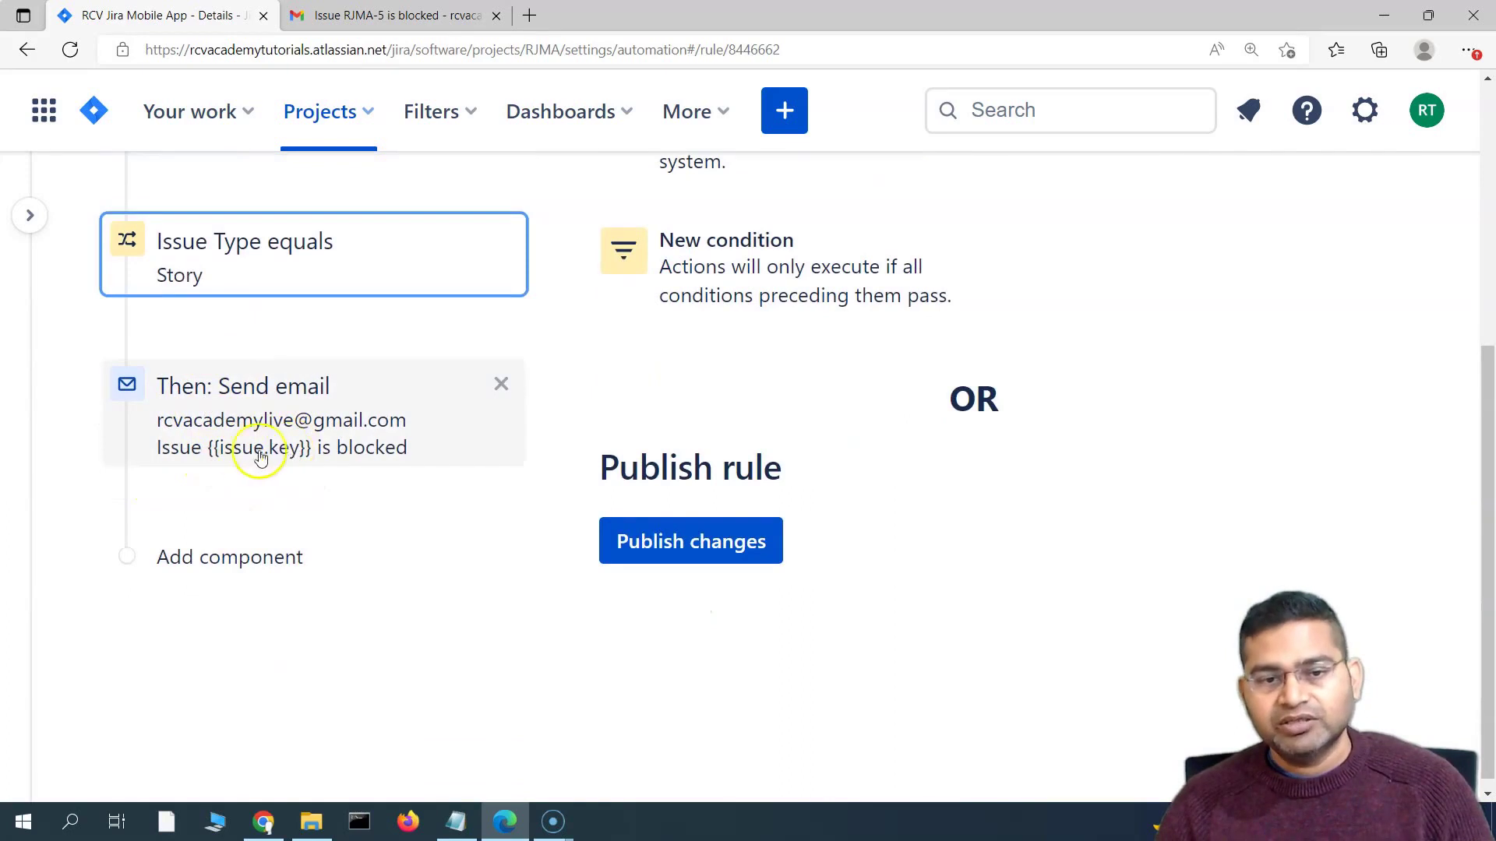
left_click(707, 556)
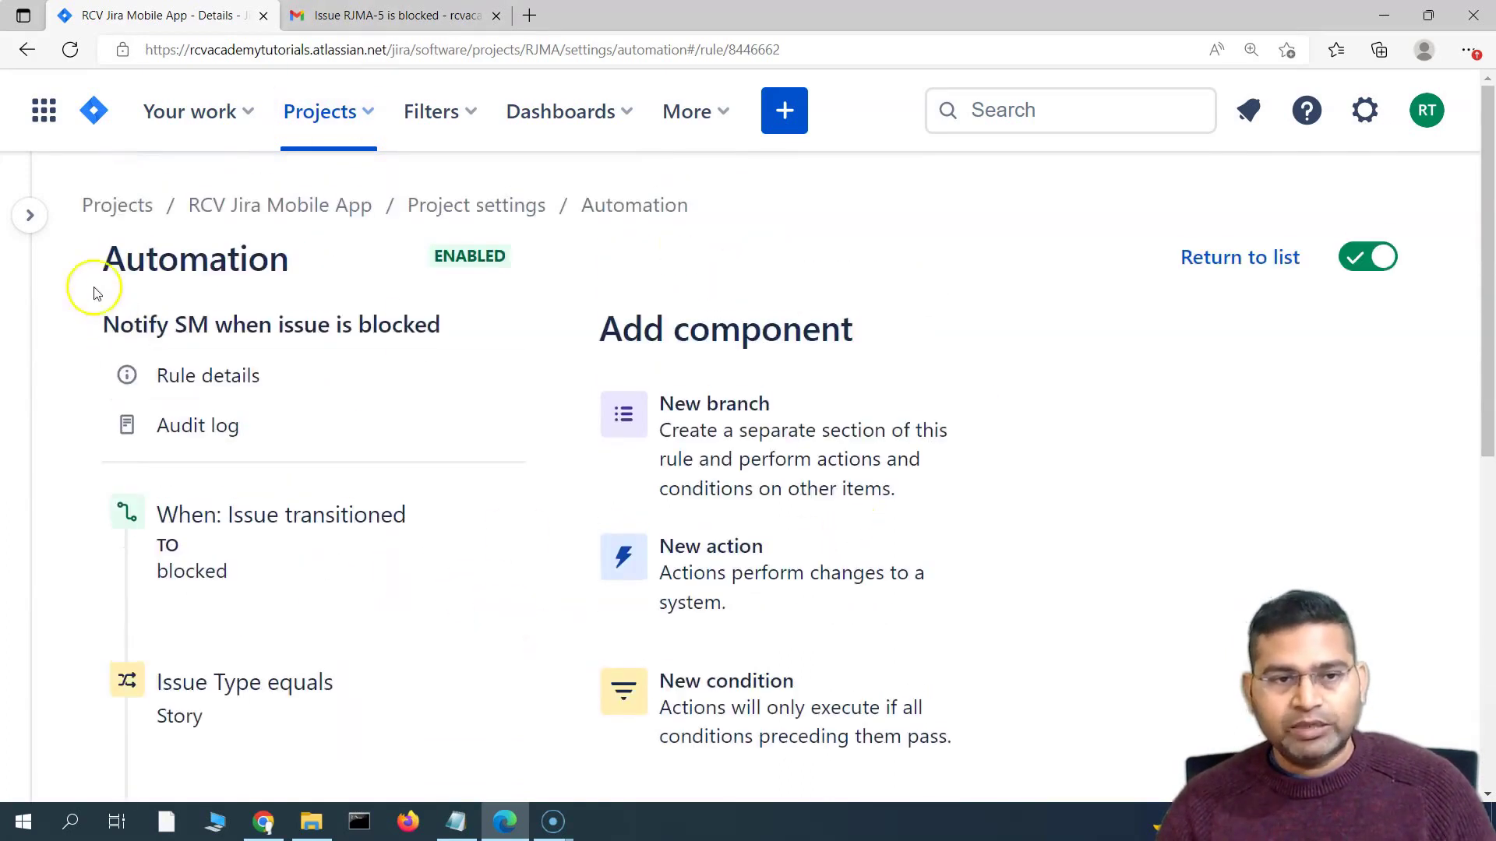
Move RJMA-5 from Blocked to To Do and back to Blocked, then check the Gmail inbox
left_click(31, 219)
left_click(54, 305)
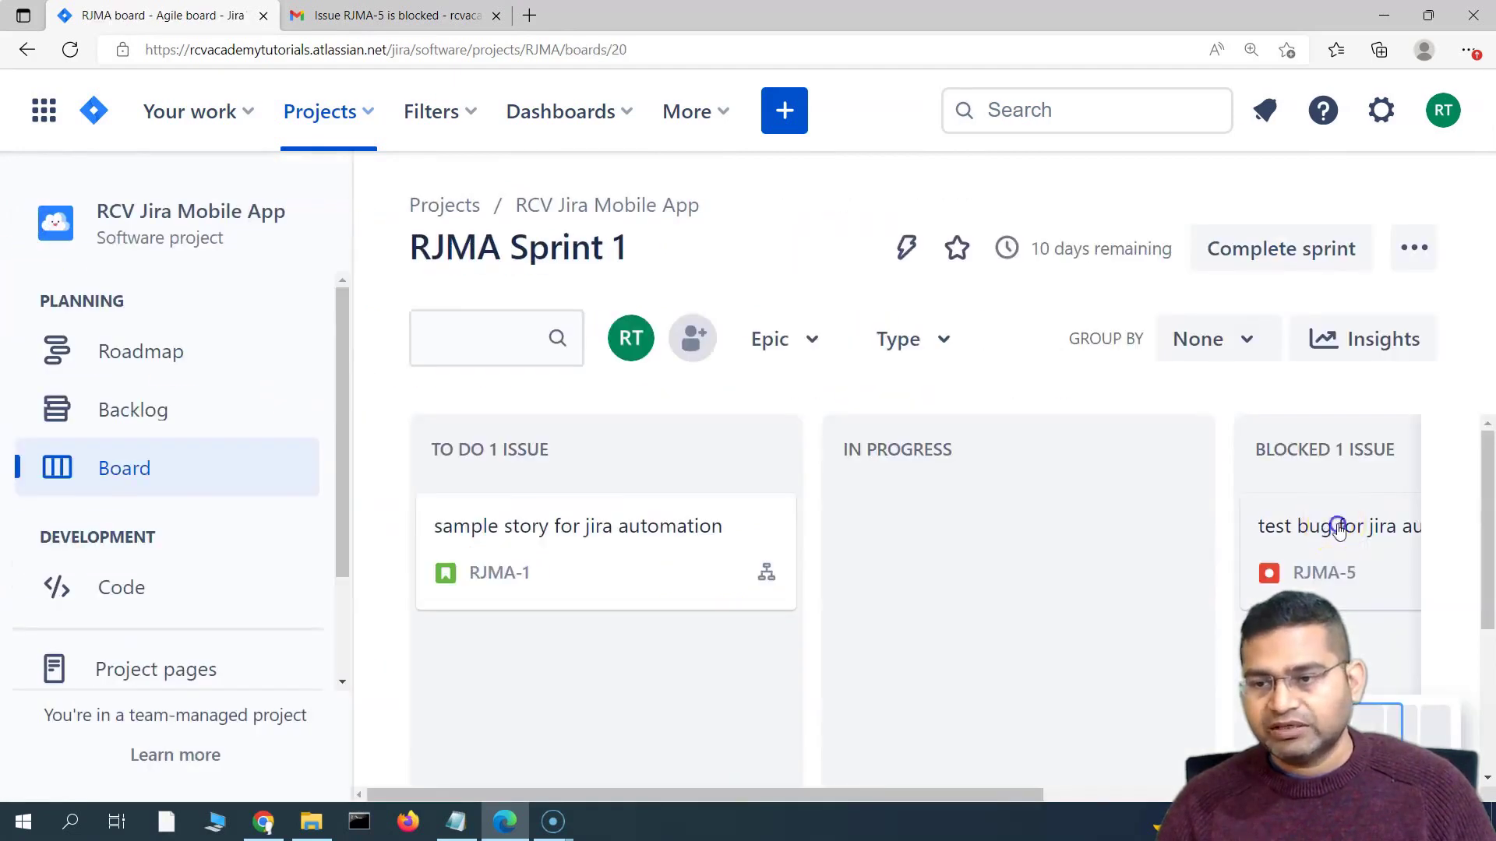
left_click_drag(1338, 528, 501, 652)
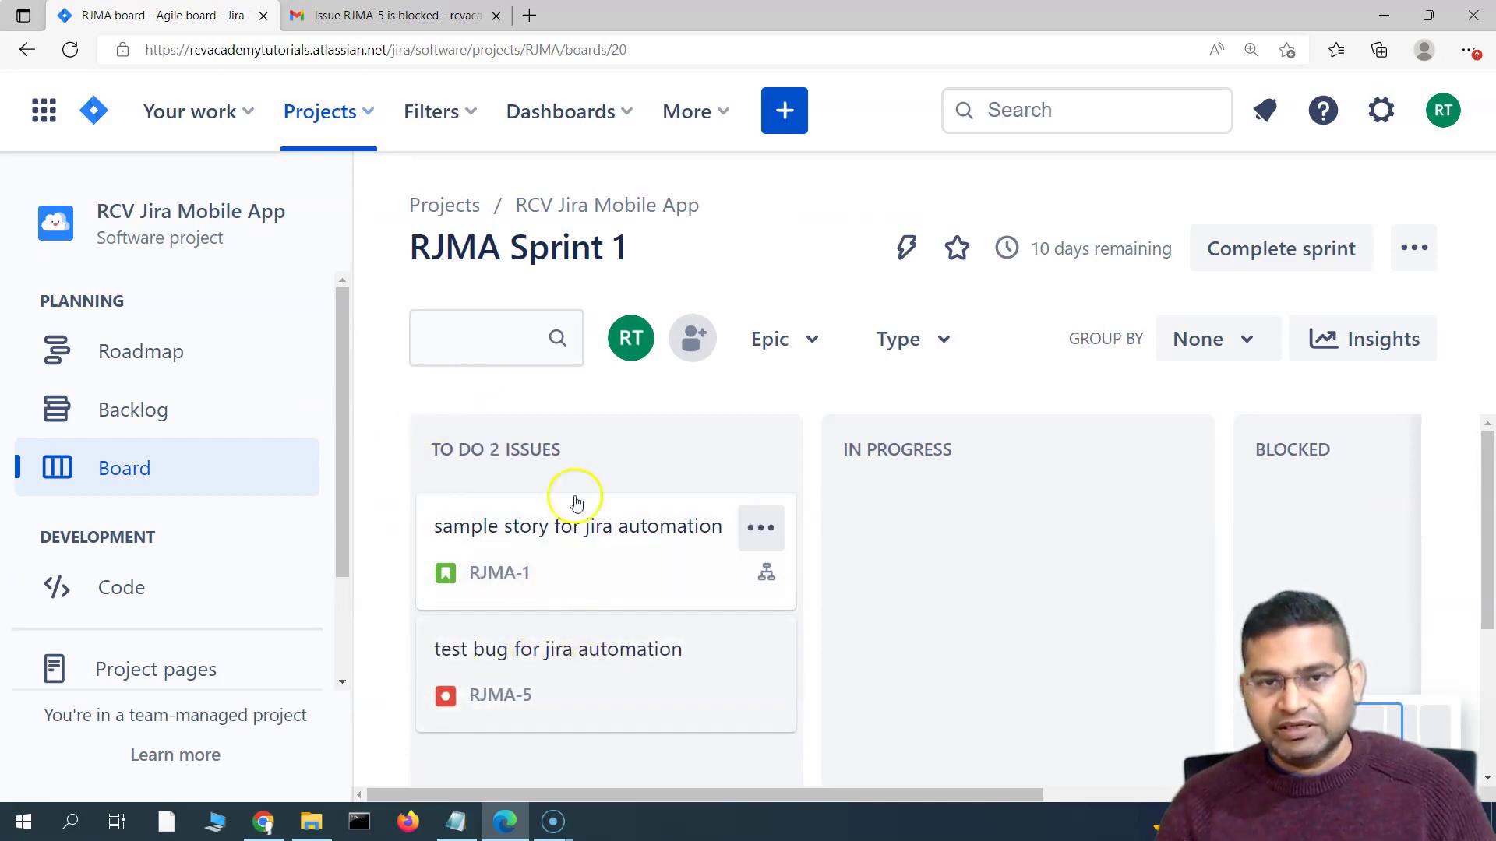
left_click_drag(522, 663, 1153, 530)
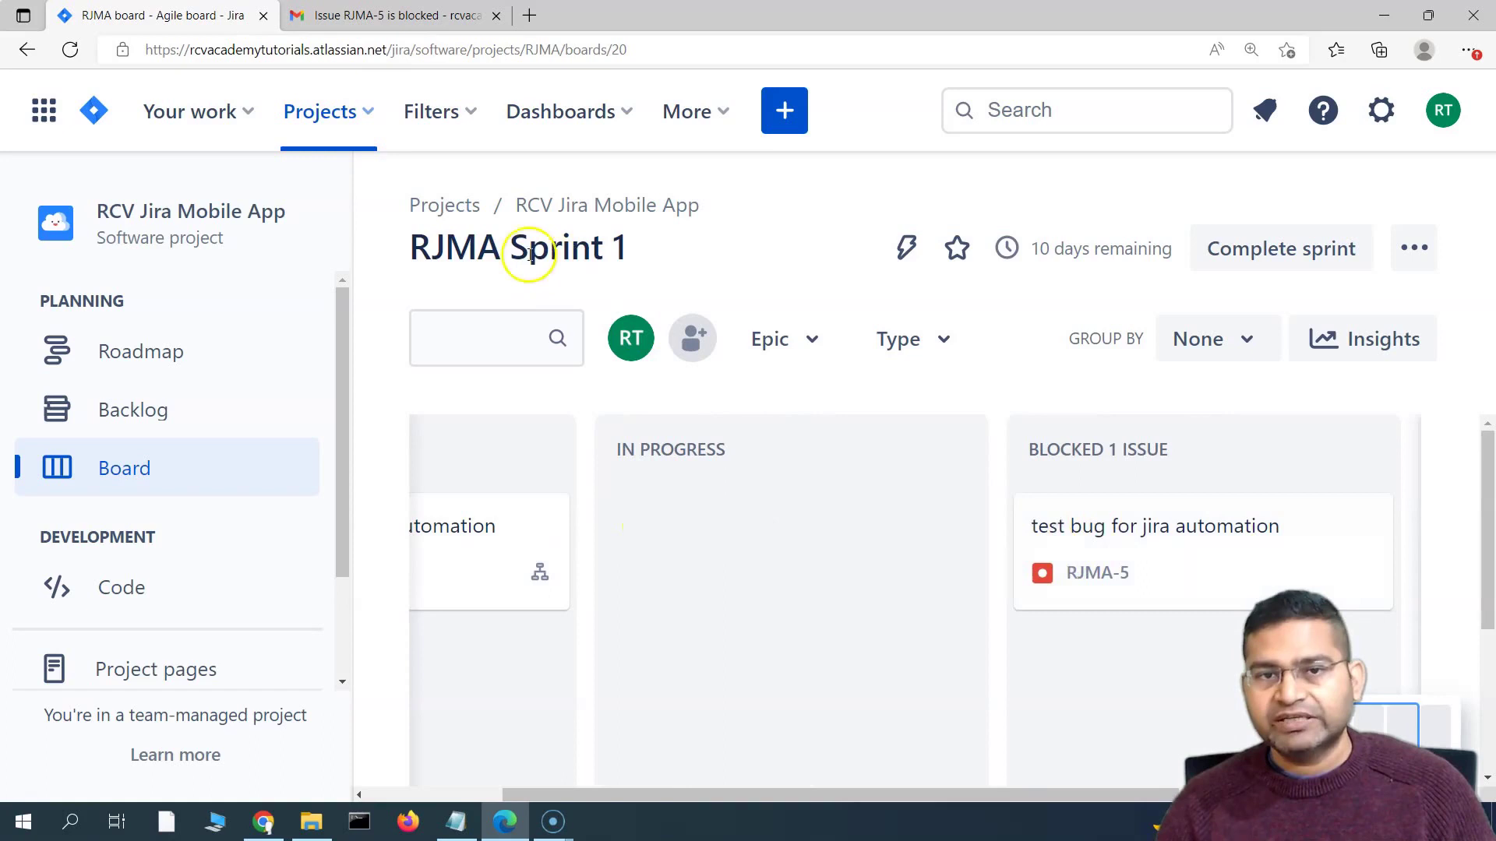
left_click(377, 16)
left_click(279, 157)
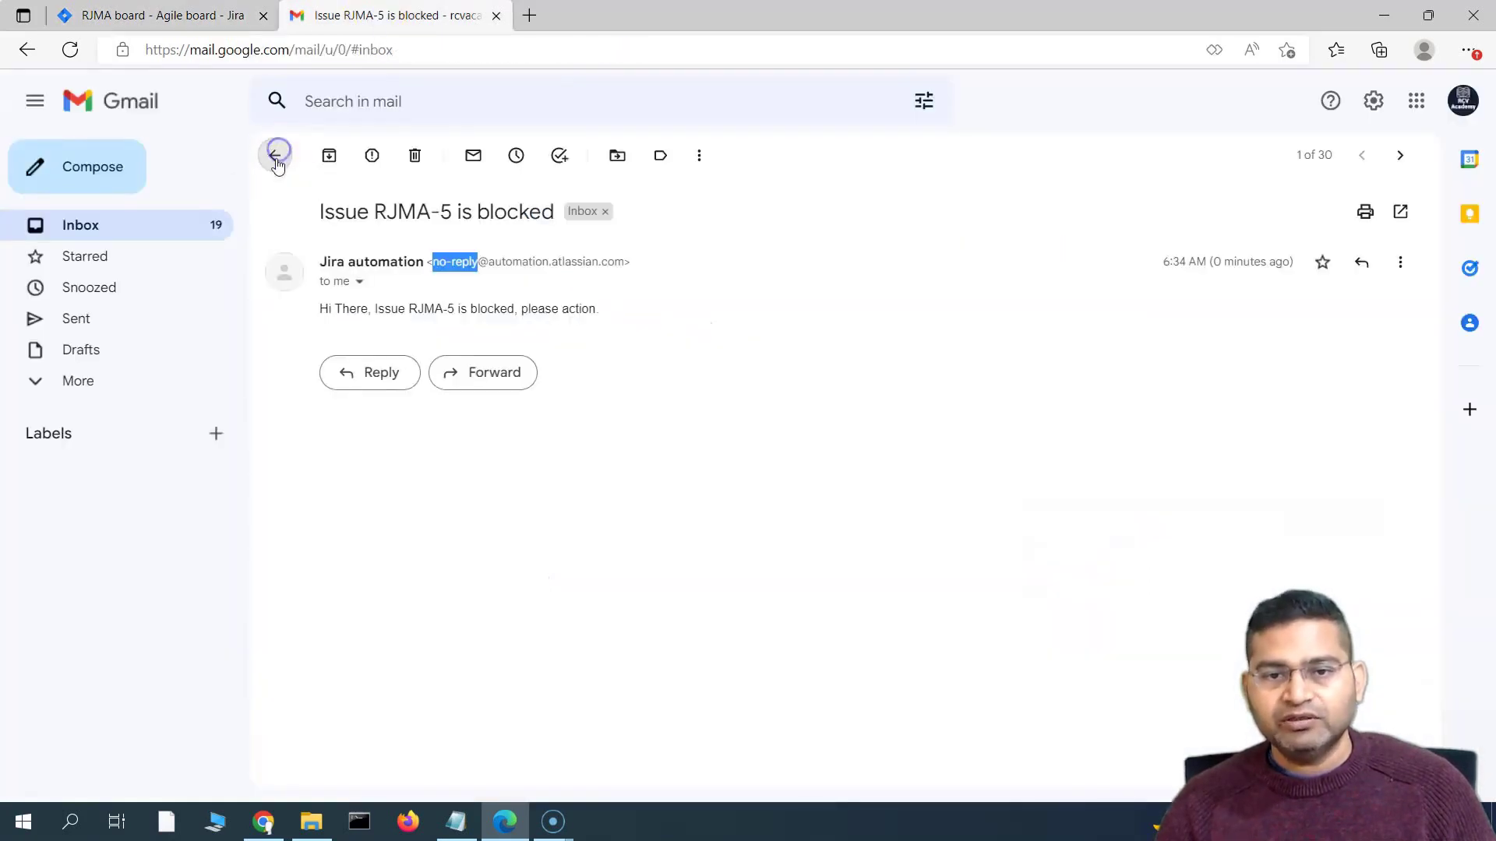
Refresh the Gmail inbox, move story RJMA-1 into Blocked on the board, then return to Gmail
left_click(68, 225)
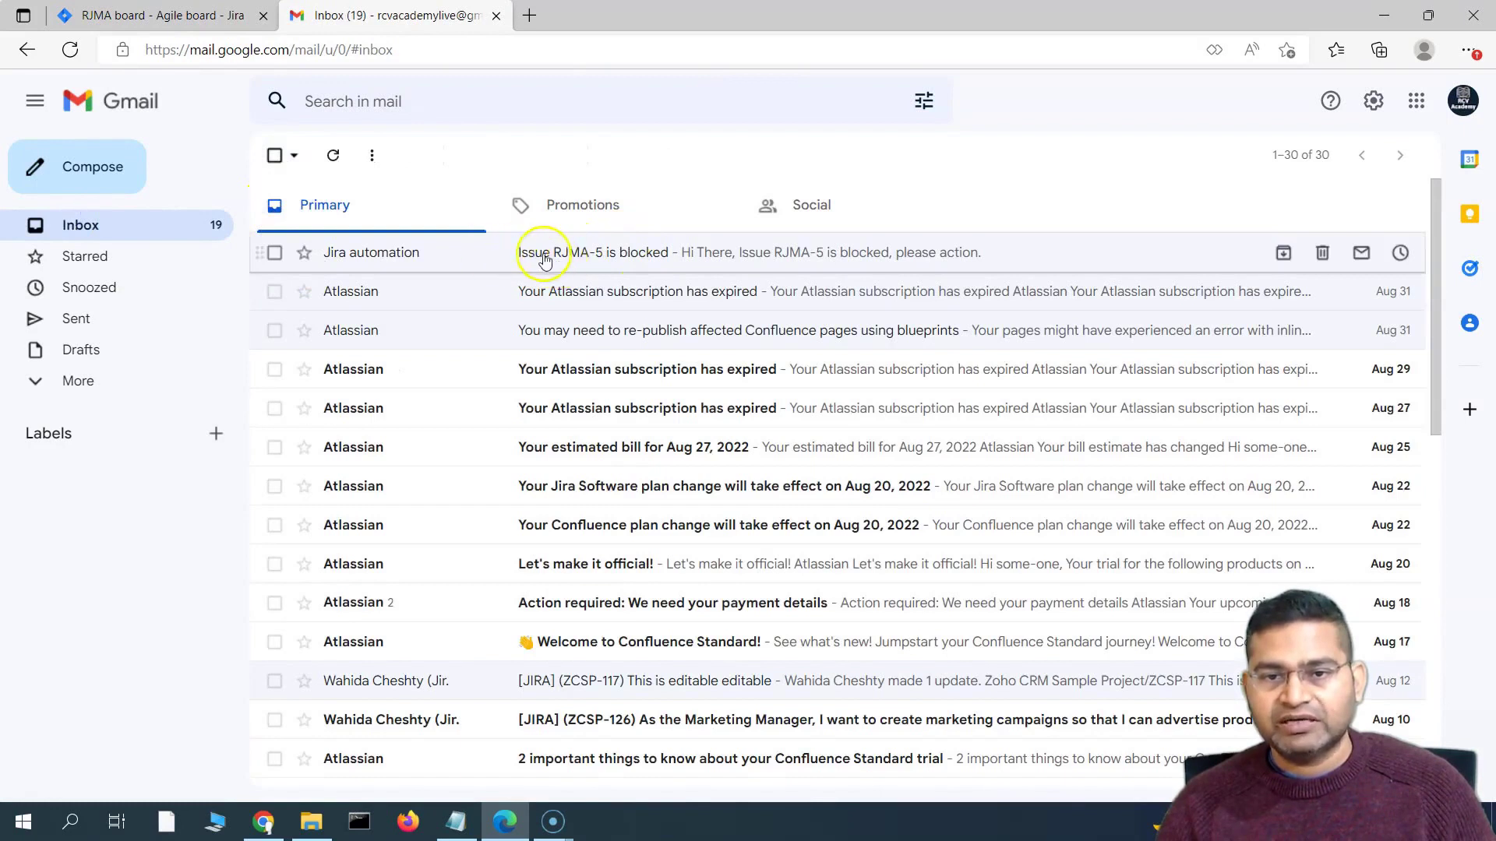
left_click(134, 236)
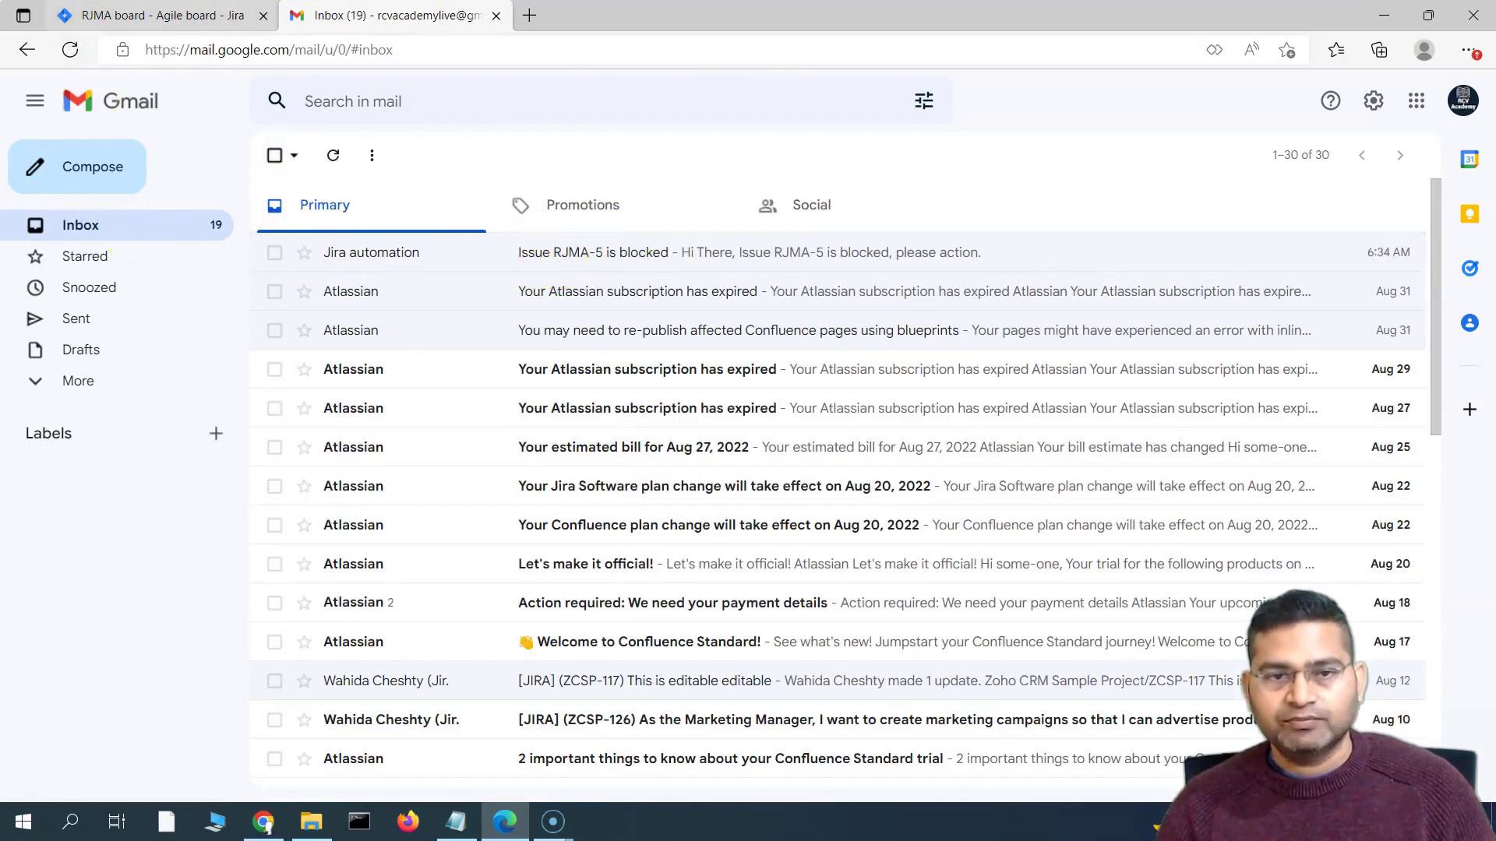
left_click(195, 15)
left_click_drag(440, 534, 1246, 616)
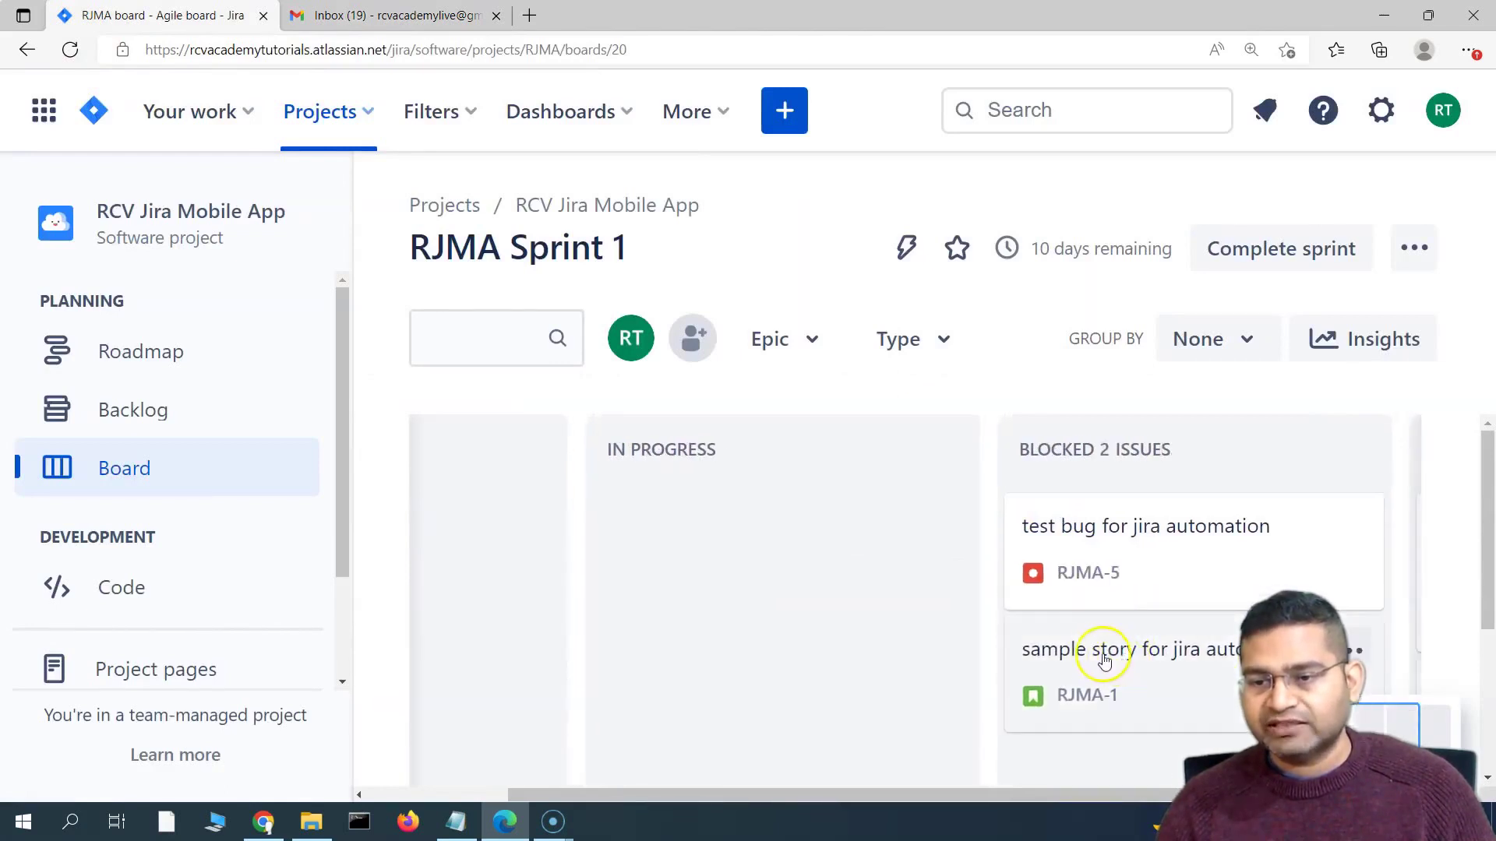
scroll(885, 638, "down", 1)
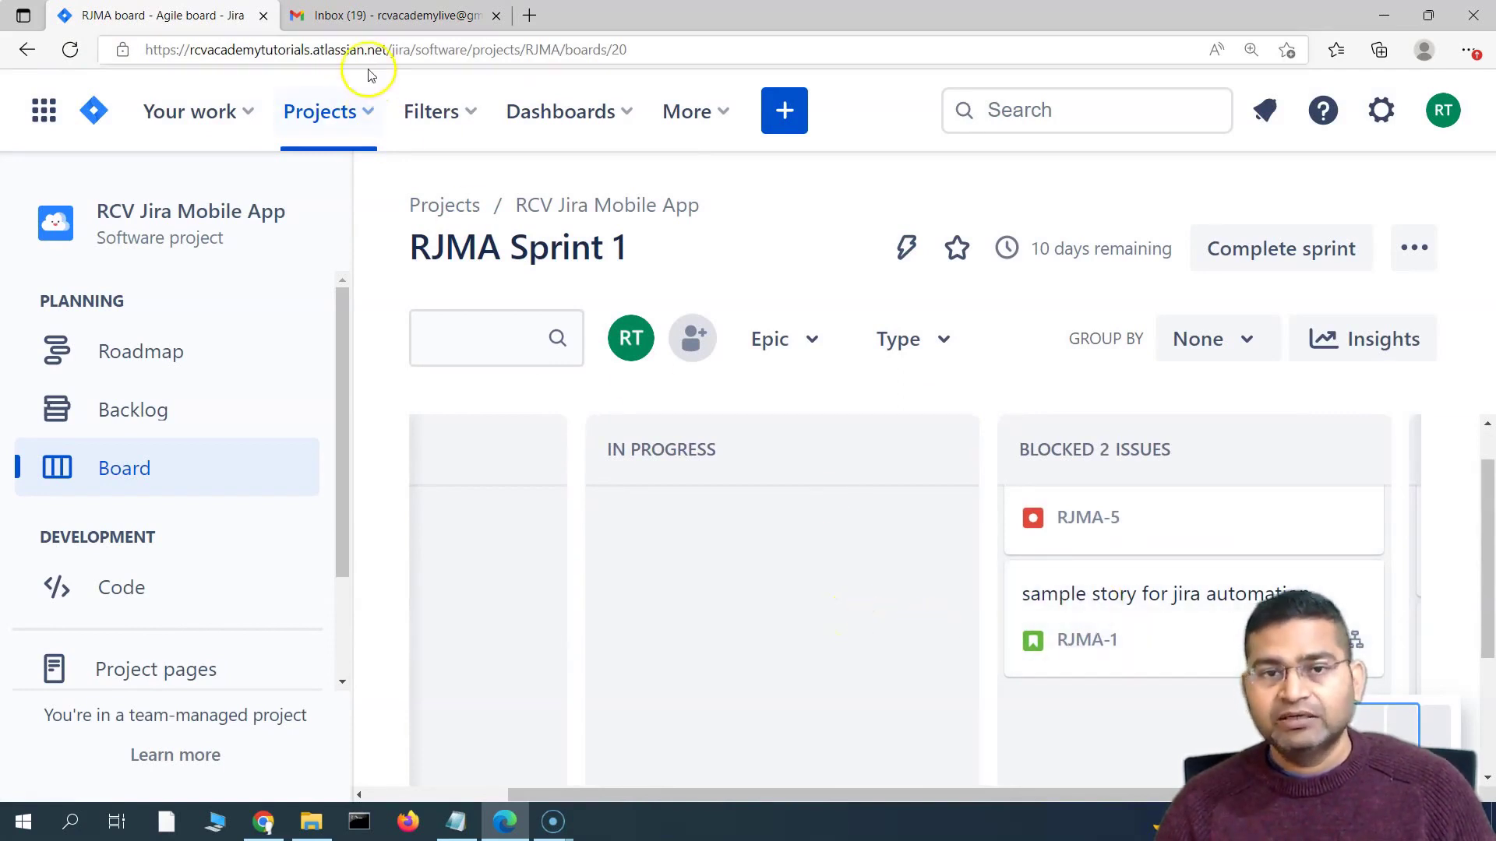
left_click(384, 15)
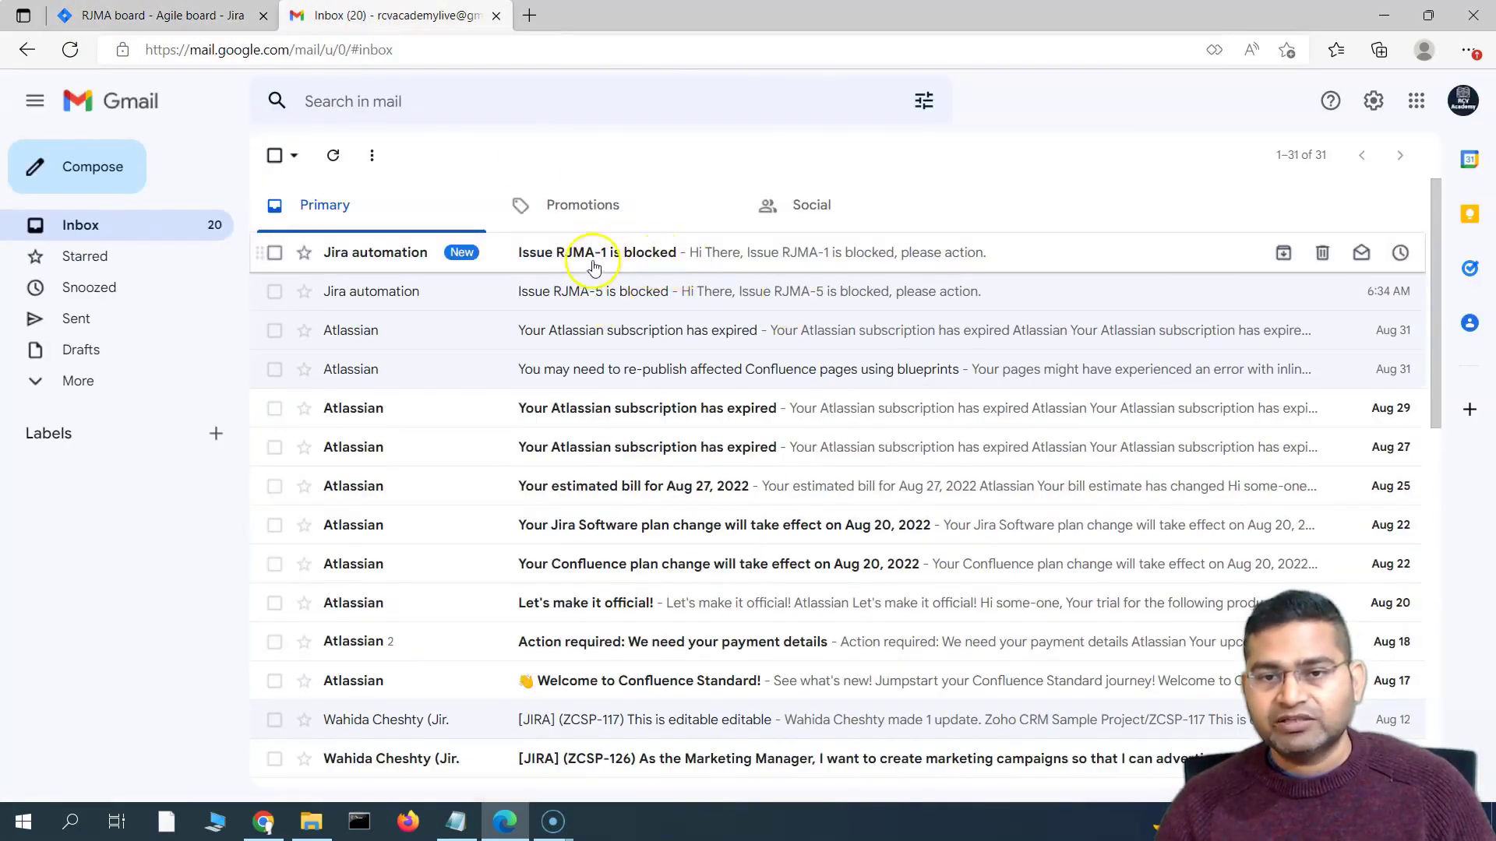
Read the 'Issue RJMA-1 is blocked' email, go back to the inbox, then return to the Jira board
left_click(619, 259)
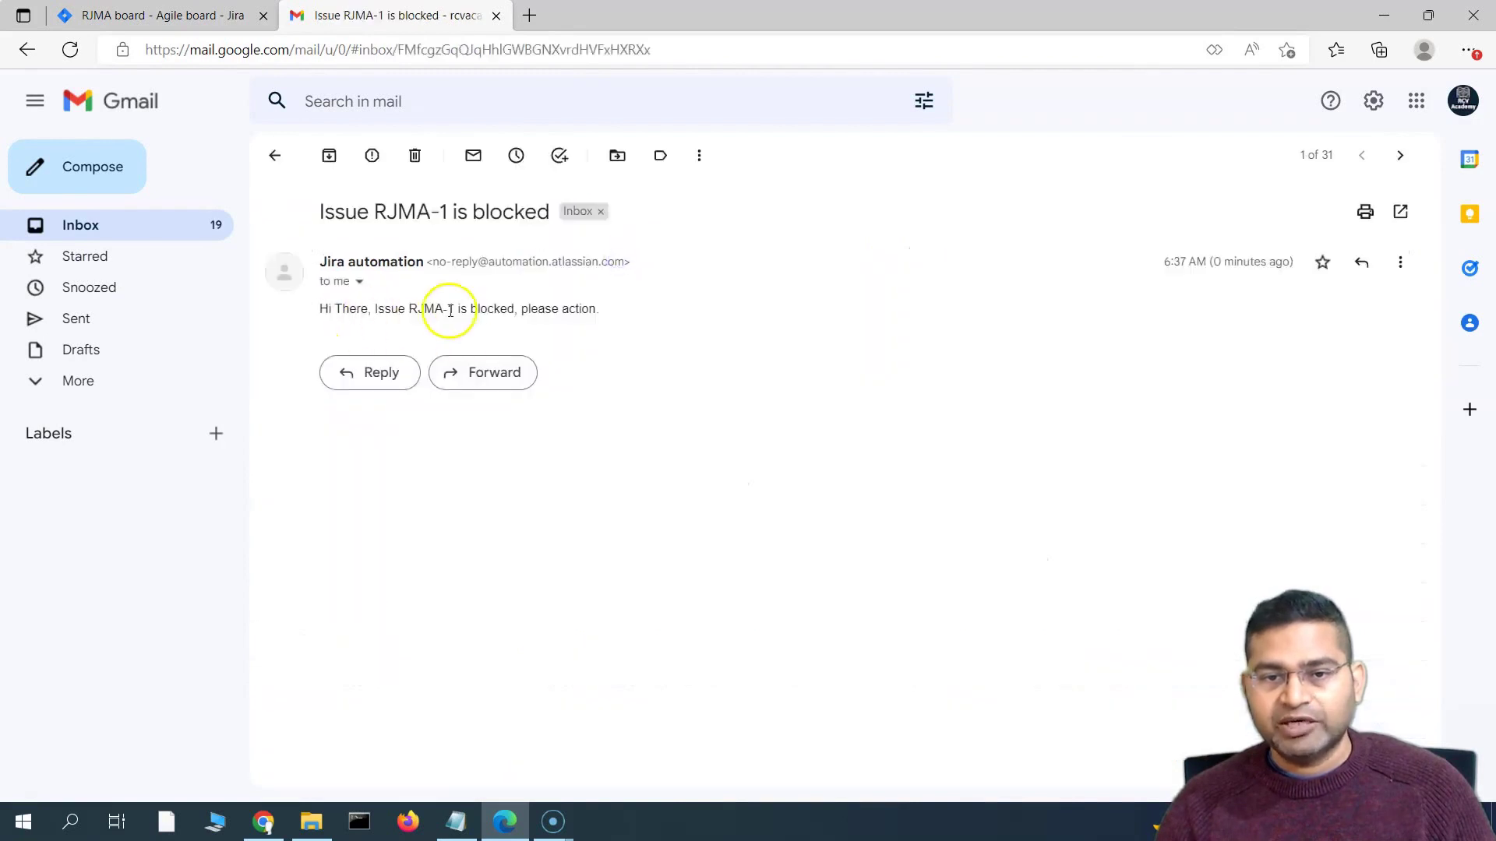
left_click_drag(406, 308, 605, 319)
left_click(167, 17)
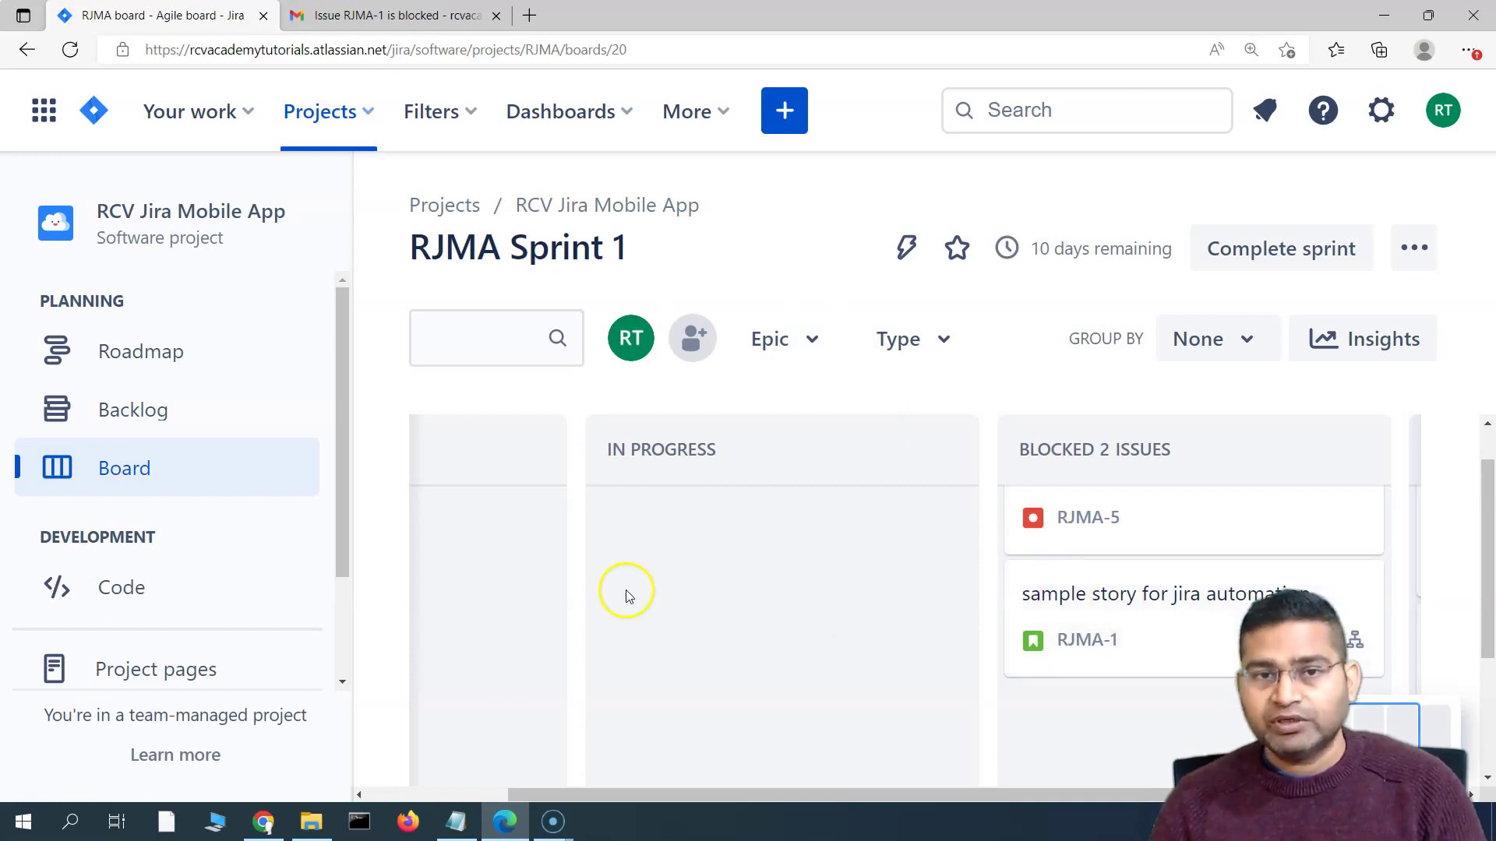
left_click(393, 17)
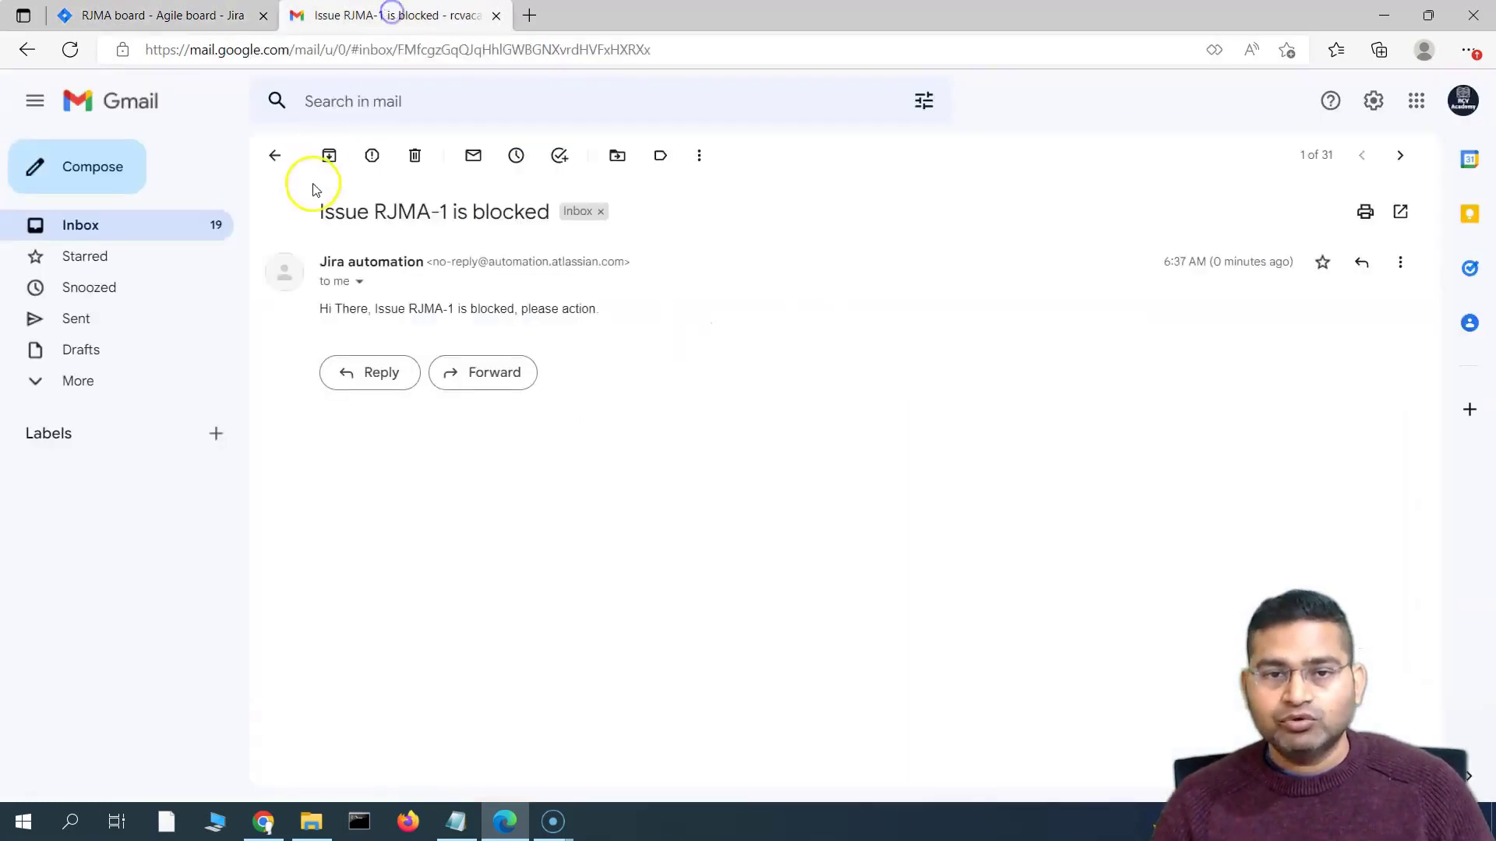
left_click(269, 153)
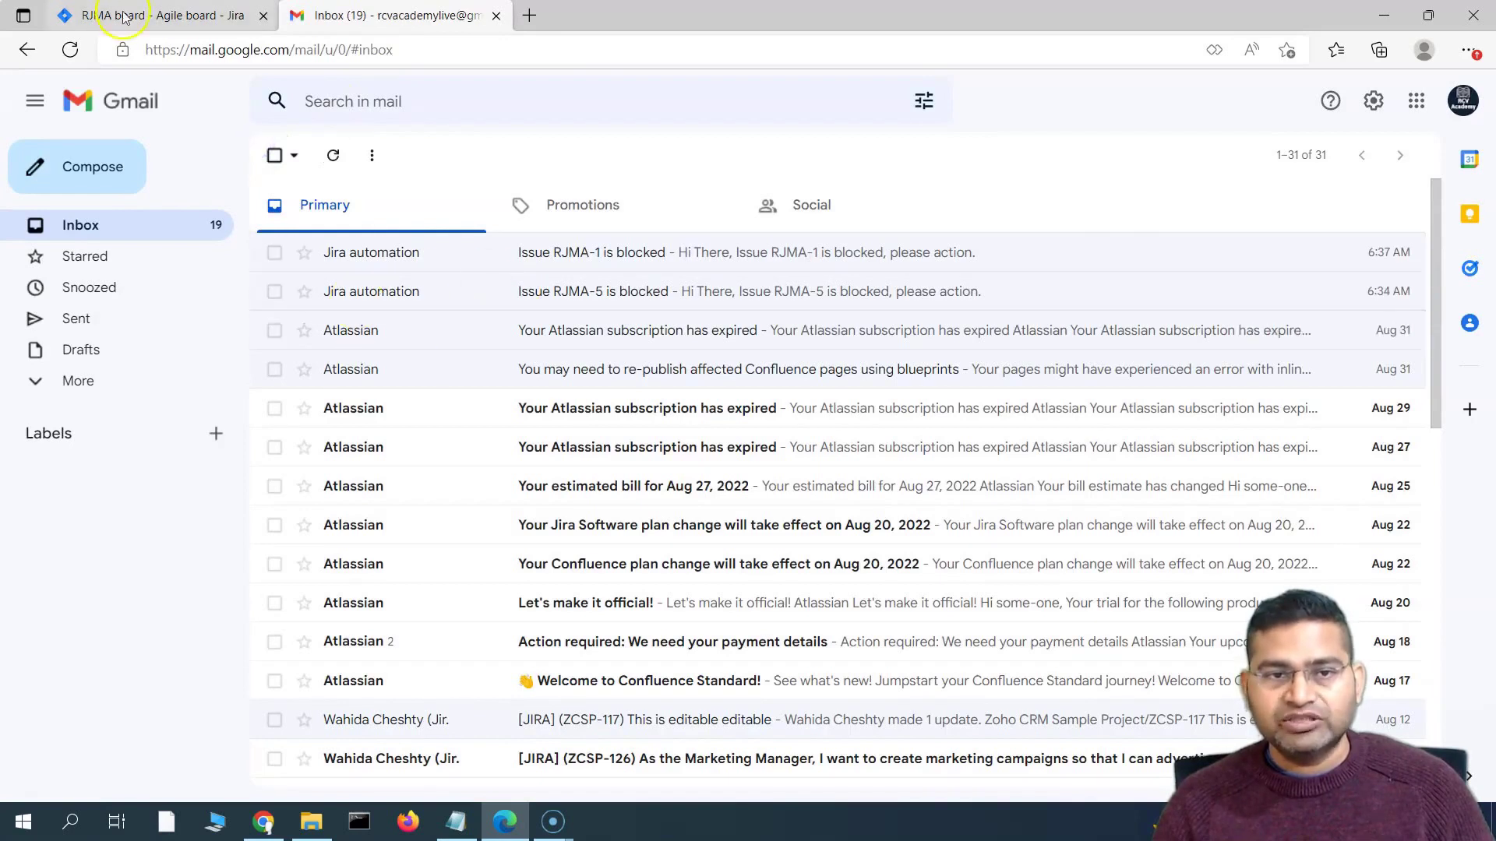
left_click(127, 17)
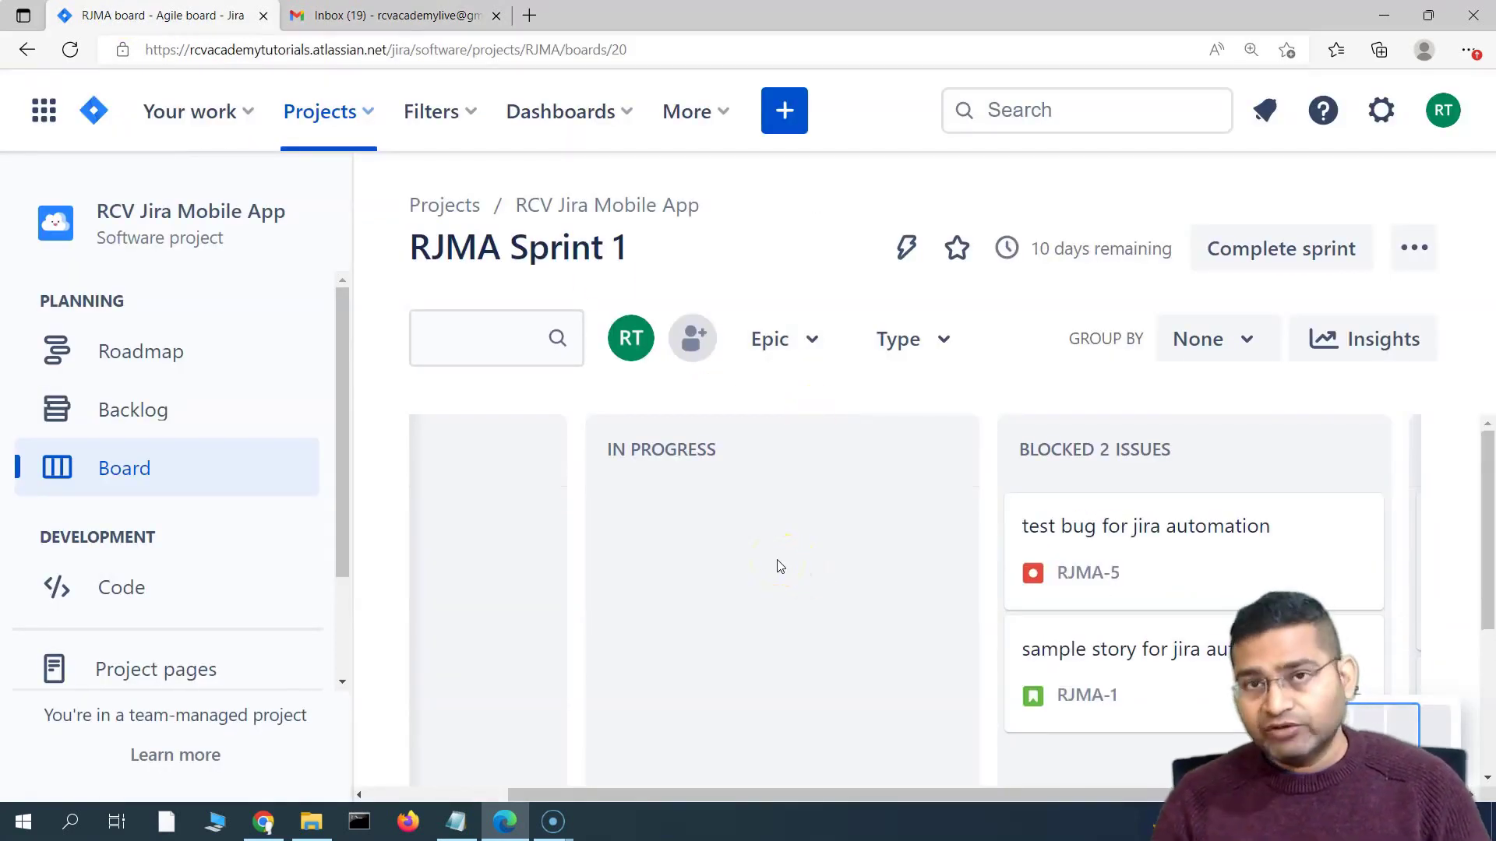